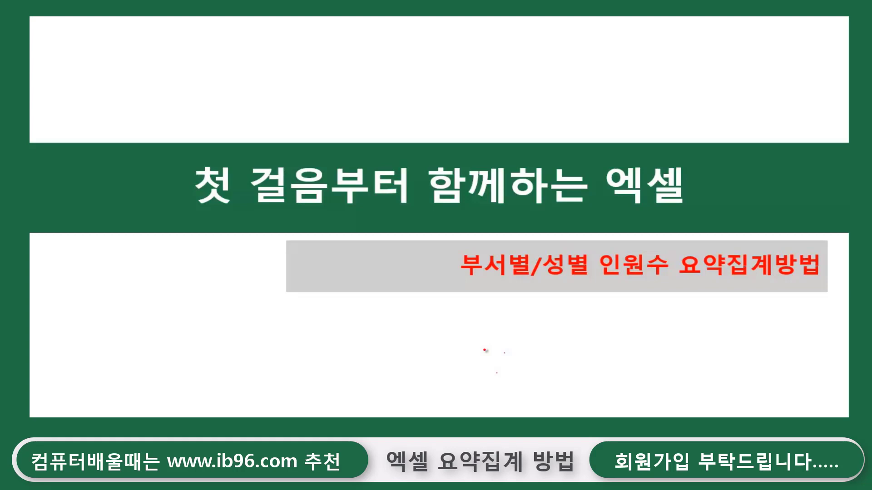
# Leave the slideshow, switch to the count.xlsx workbook and scroll through the sales table
pyautogui.rightClick(443, 346)
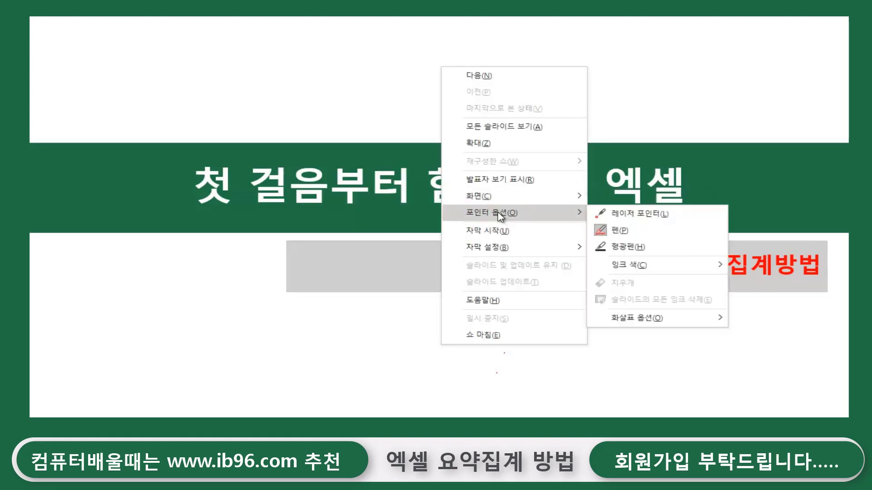
pyautogui.moveTo(513, 196)
pyautogui.click(644, 251)
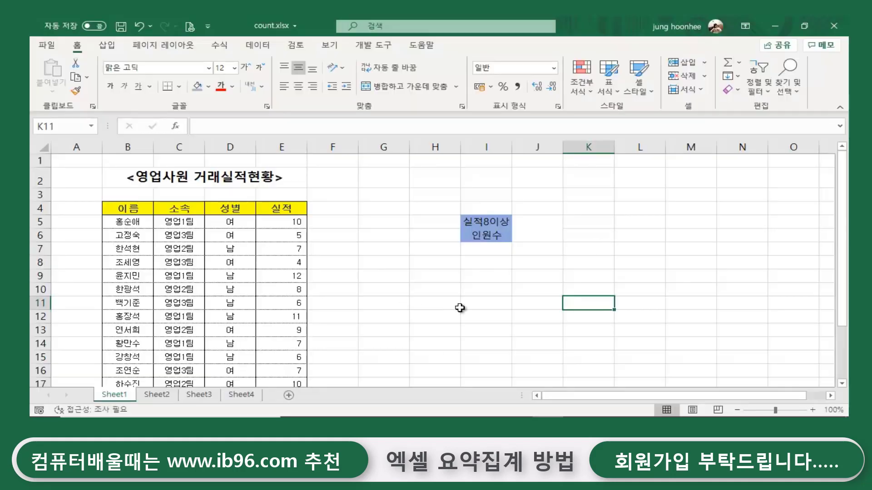
pyautogui.click(463, 304)
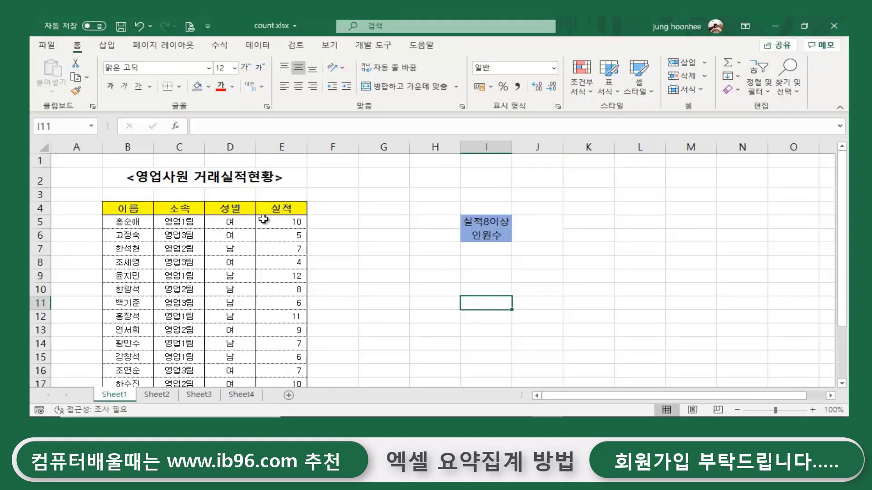
pyautogui.scroll(-2, 133, 224)
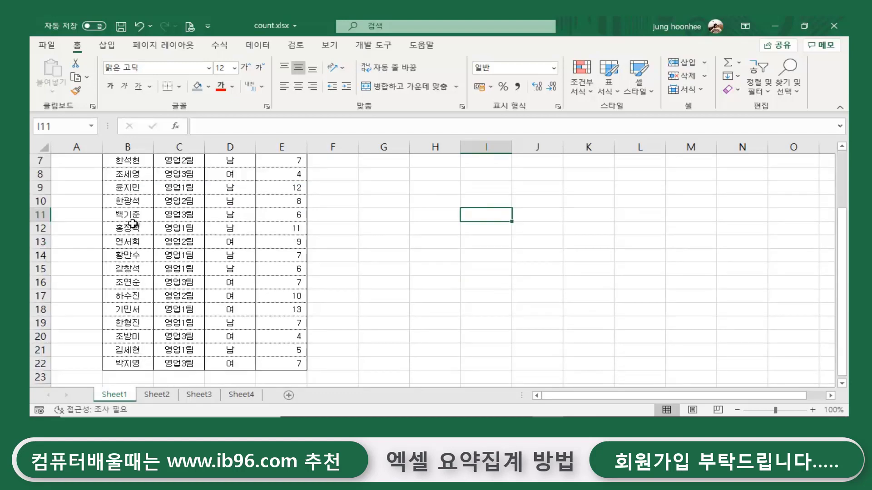
pyautogui.scroll(-3, 133, 224)
pyautogui.scroll(3, 152, 267)
pyautogui.scroll(2, 127, 268)
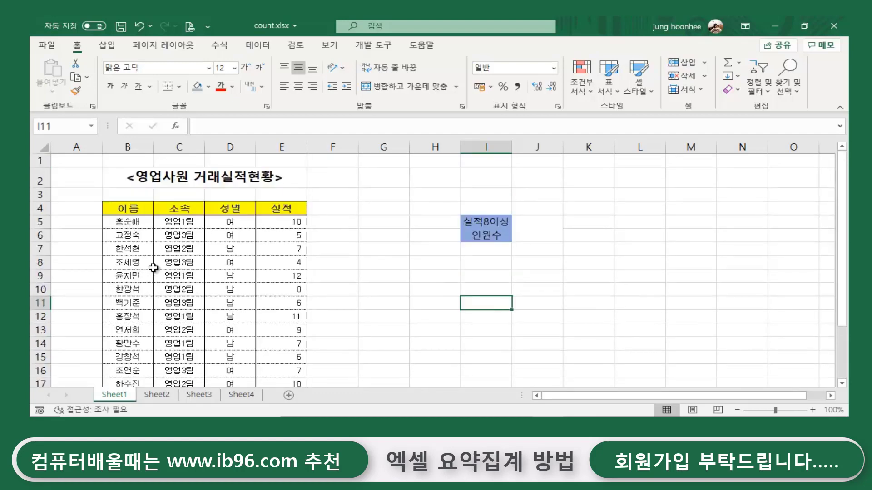
# Point out the 이름 and 소속 headers and the 영업1팀 and 영업2팀 team entries
pyautogui.click(132, 208)
pyautogui.click(180, 204)
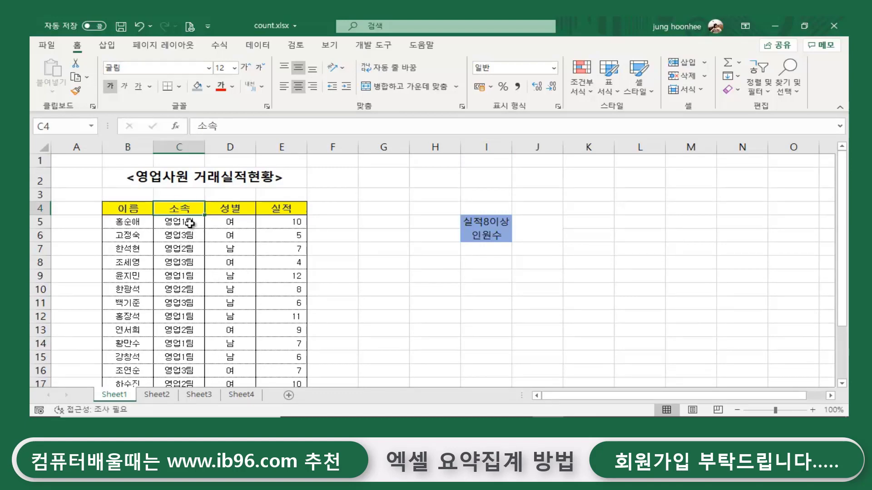
pyautogui.click(189, 223)
pyautogui.click(182, 249)
pyautogui.click(184, 286)
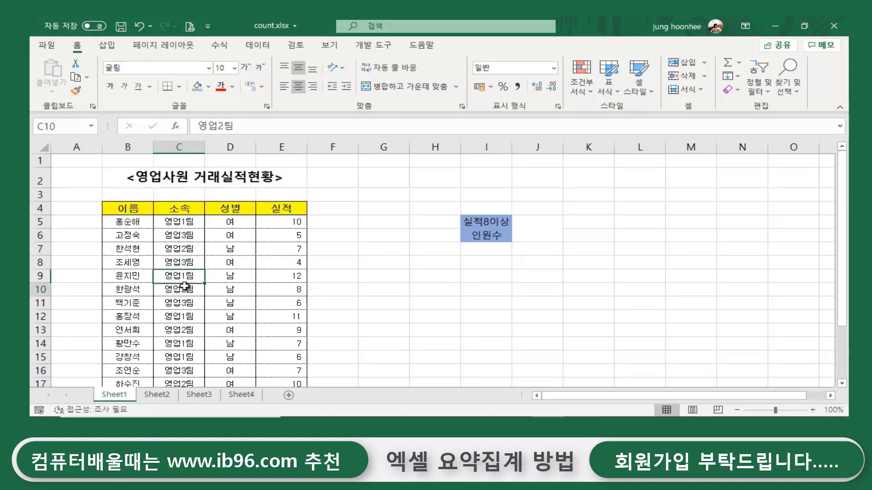
pyautogui.click(172, 341)
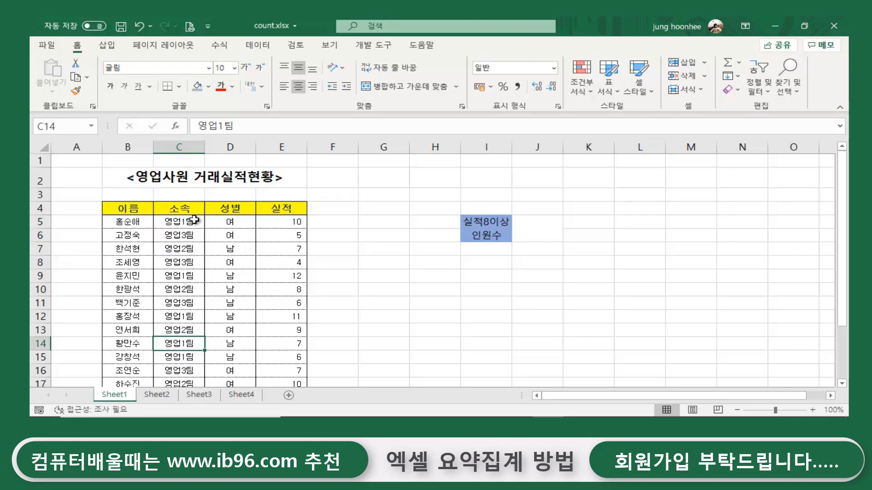
pyautogui.scroll(-3, 187, 295)
pyautogui.scroll(3, 185, 311)
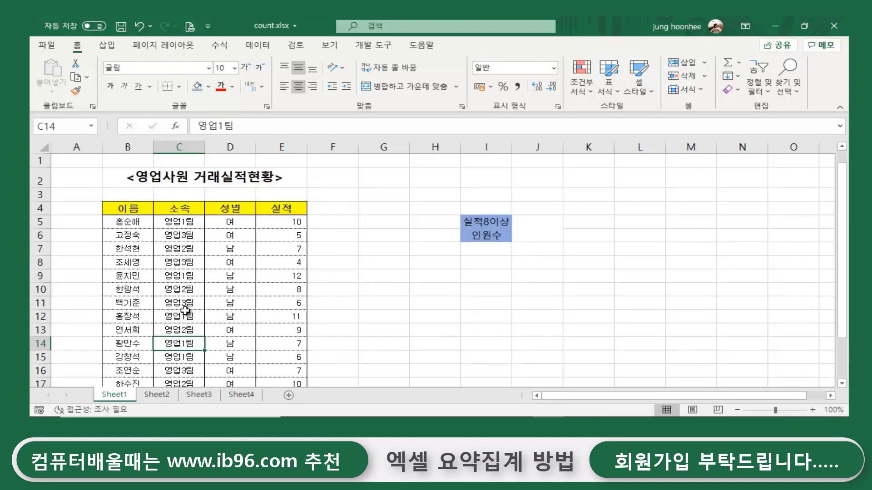
# Highlight the gender entries D4:D11 and walk through the first employee's row and 실적 scores
pyautogui.moveTo(234, 209); pyautogui.dragTo(242, 309)
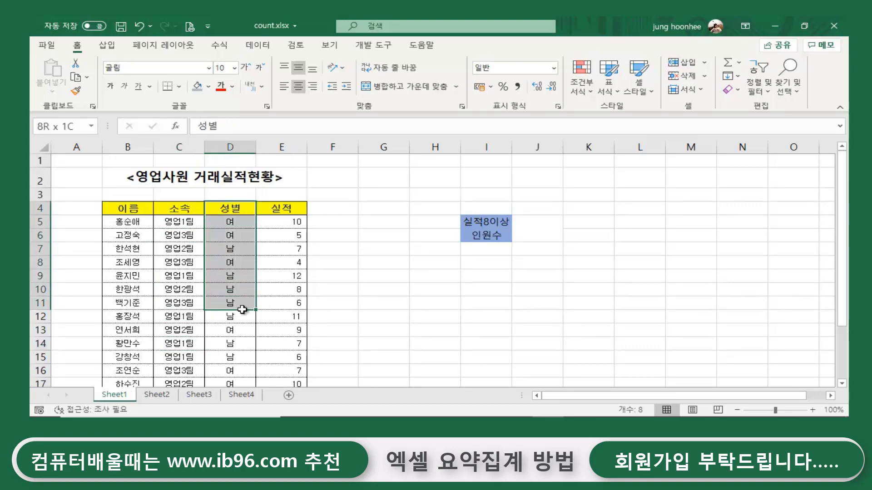
pyautogui.click(124, 223)
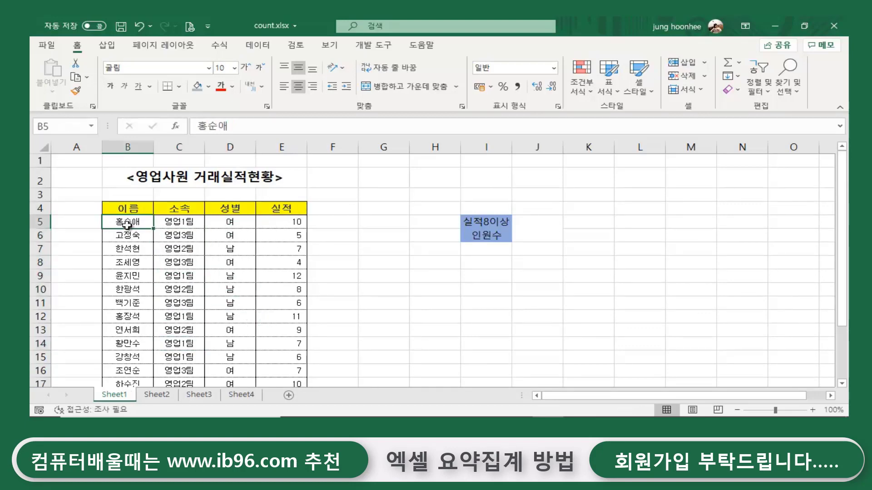
pyautogui.click(180, 222)
pyautogui.click(223, 223)
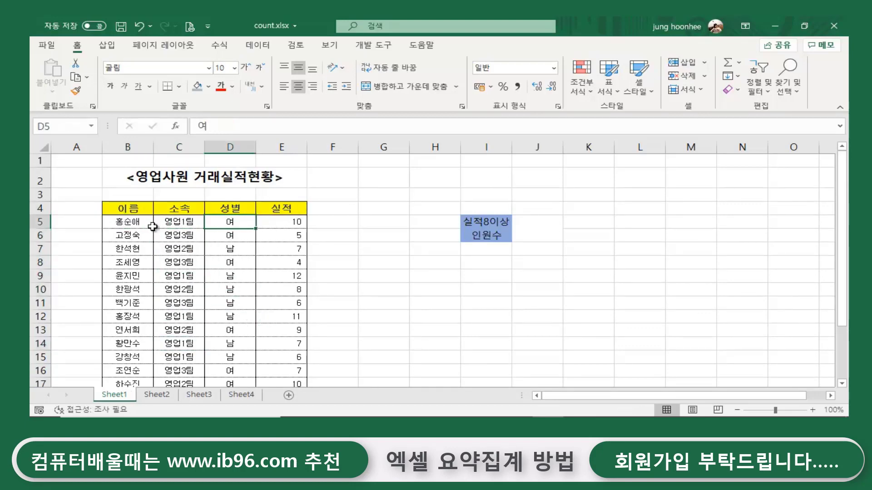
pyautogui.click(300, 220)
pyautogui.press('Down')
pyautogui.press('Down')
pyautogui.press('Down')
pyautogui.press('Down')
pyautogui.press('Down')
pyautogui.press('Down')
pyautogui.press('Down')
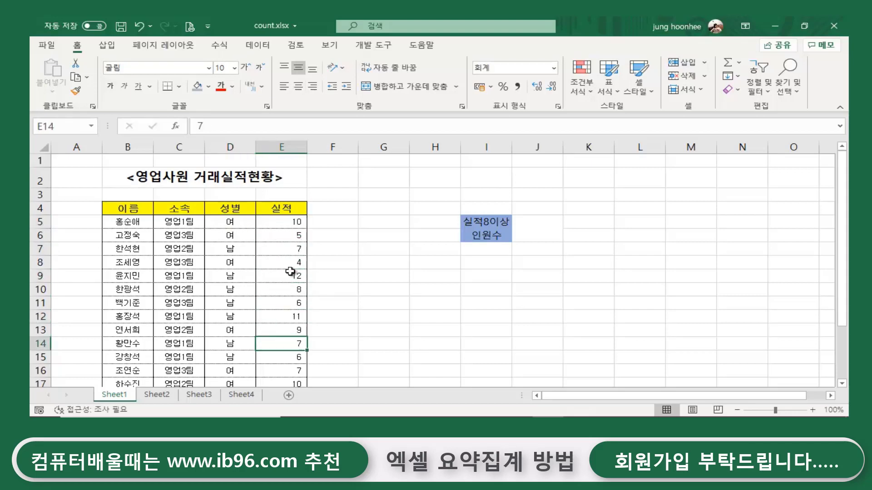
pyautogui.click(288, 234)
pyautogui.click(305, 314)
pyautogui.click(599, 339)
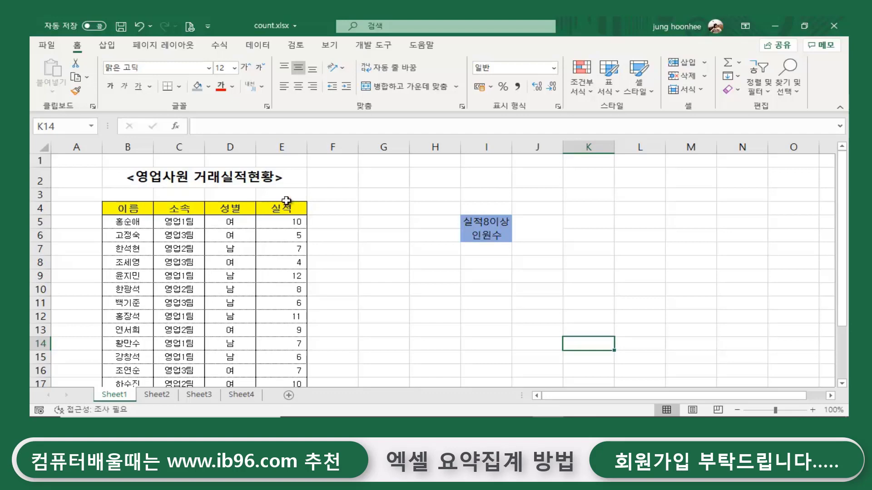
# Enter 인원수 in cell D3 above the 성별 header
pyautogui.click(237, 194)
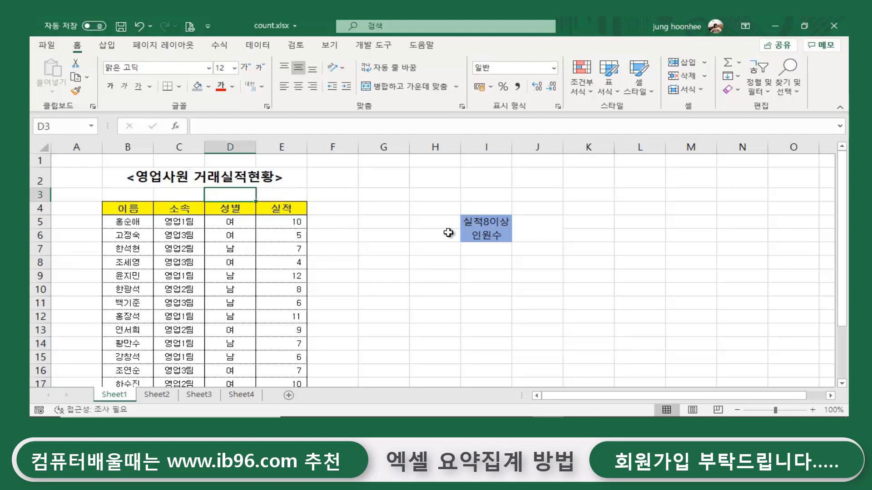
pyautogui.write('dl')
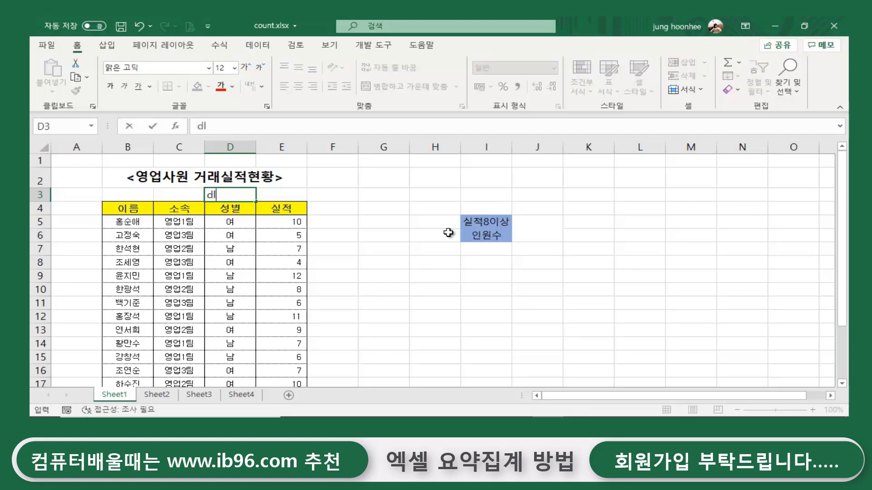
pyautogui.press('BackSpace')
pyautogui.press('BackSpace')
pyautogui.write('인')
pyautogui.write('원수')
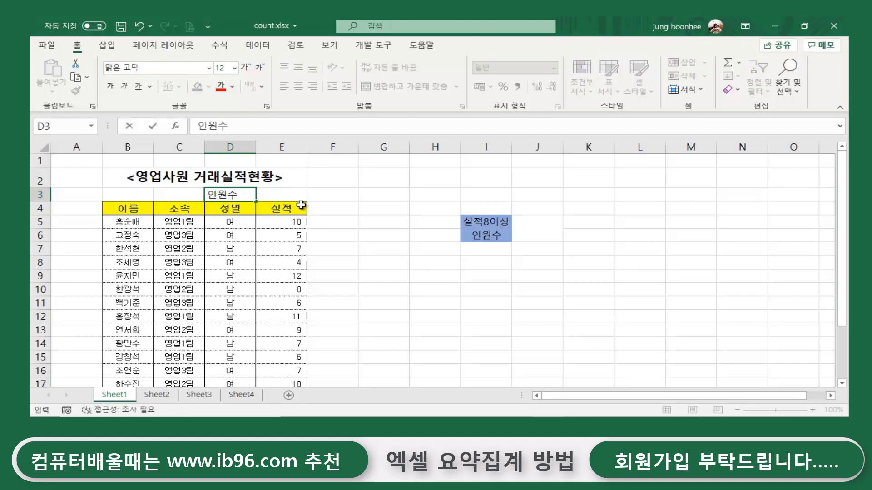
pyautogui.click(291, 196)
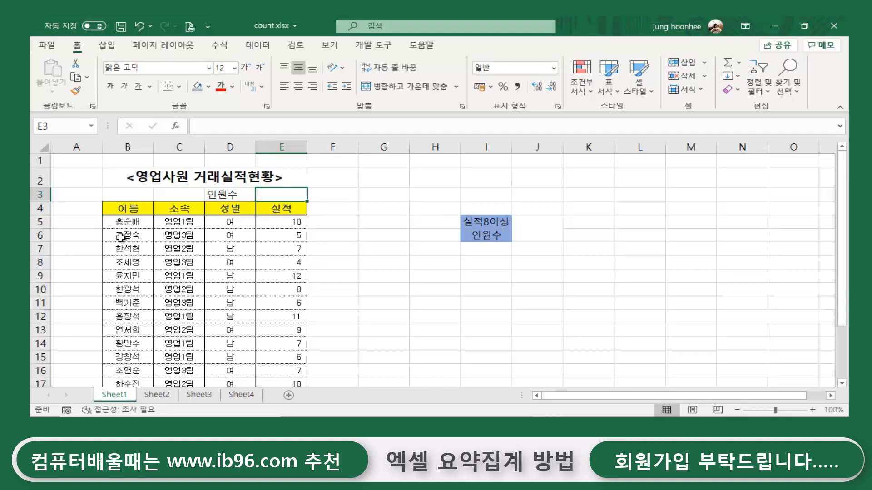
# Step through the employee names in column B, ending on the empty cell E3
pyautogui.click(129, 221)
pyautogui.click(131, 237)
pyautogui.click(131, 249)
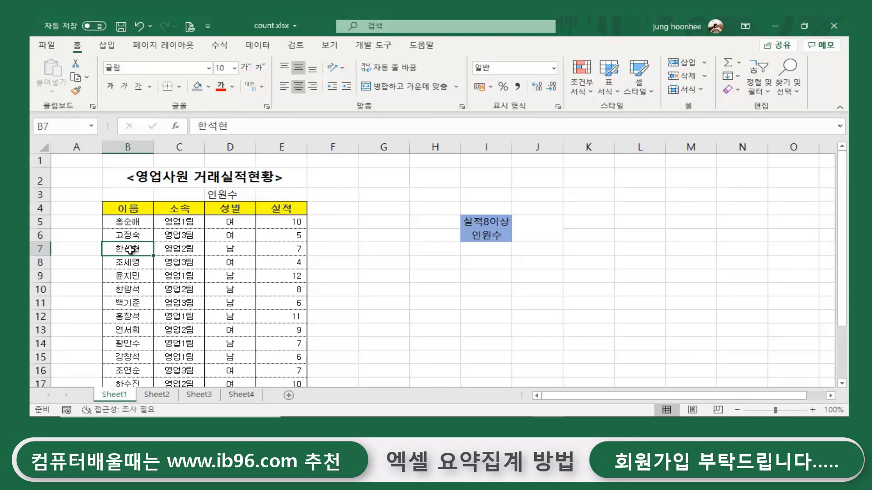
pyautogui.click(134, 263)
pyautogui.click(132, 277)
pyautogui.click(128, 330)
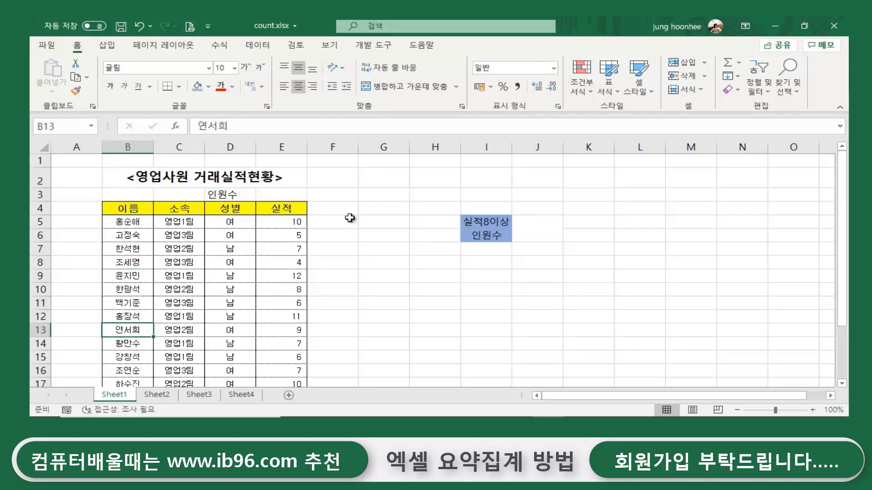
pyautogui.click(272, 196)
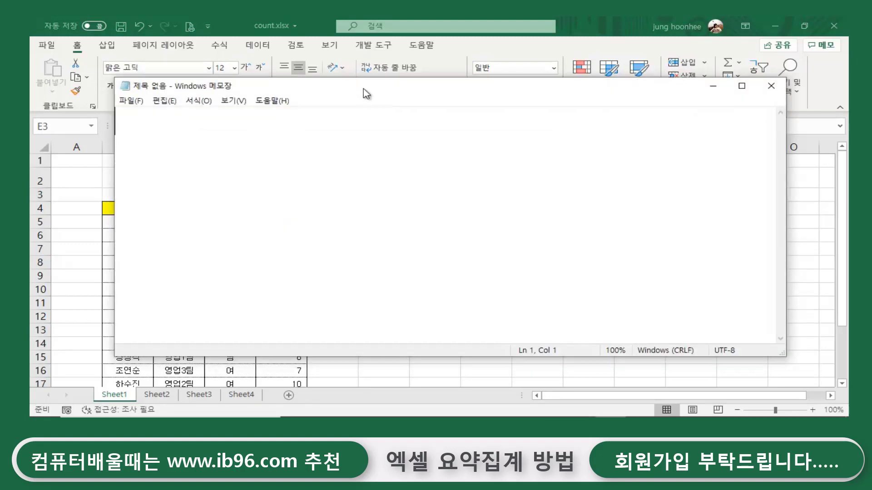
# In Notepad, list =count, =counta, =countblank, =countif and =countifs on separate lines
pyautogui.moveTo(366, 94); pyautogui.dragTo(574, 213)
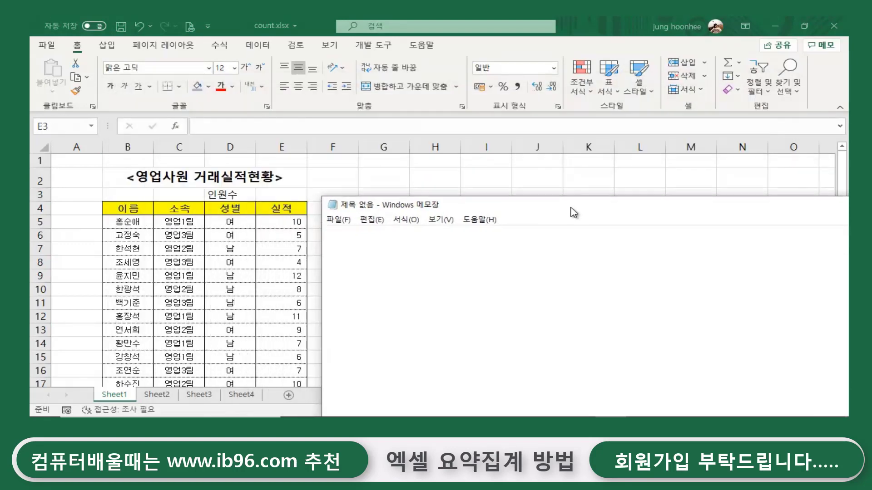
pyautogui.write('=C')
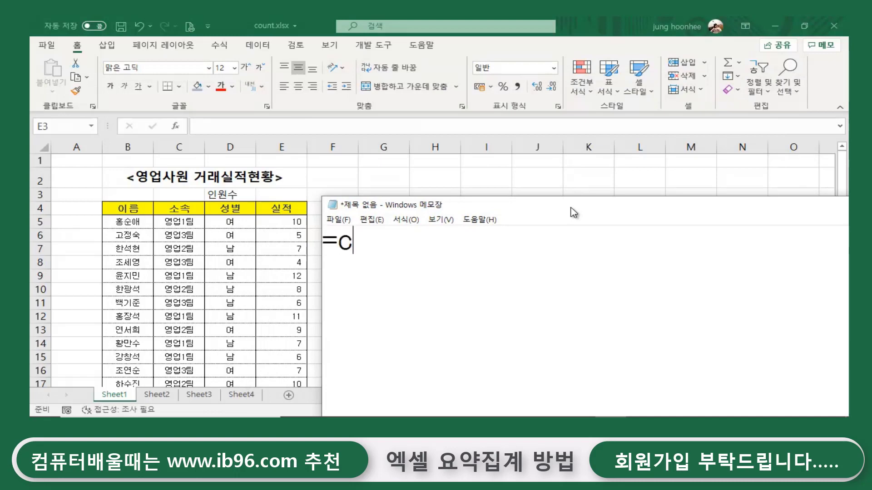
pyautogui.write('Ount')
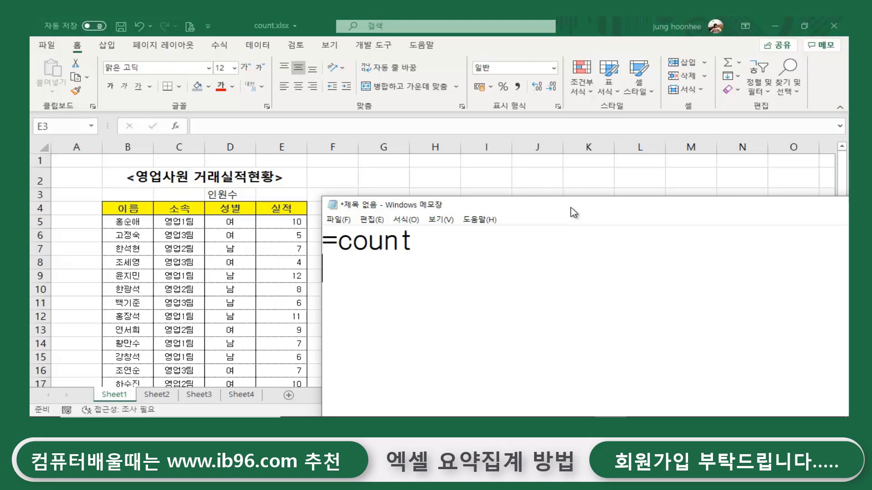
pyautogui.write('=cou')
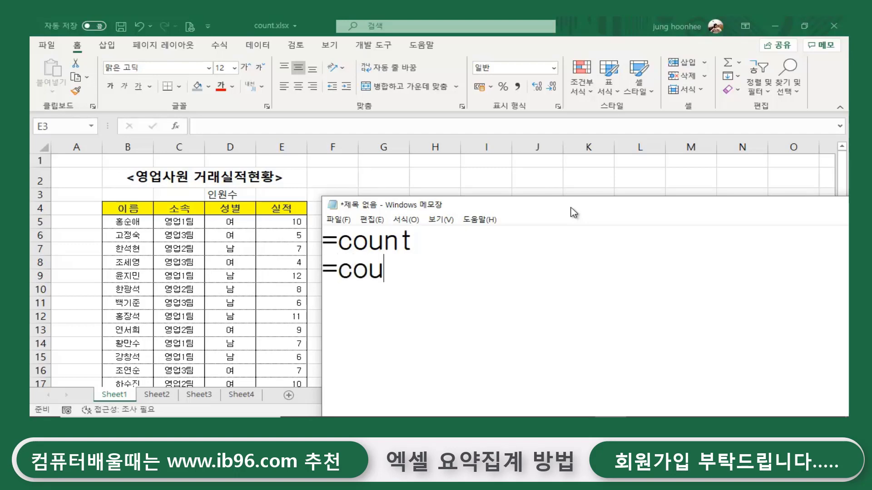
pyautogui.write('nta')
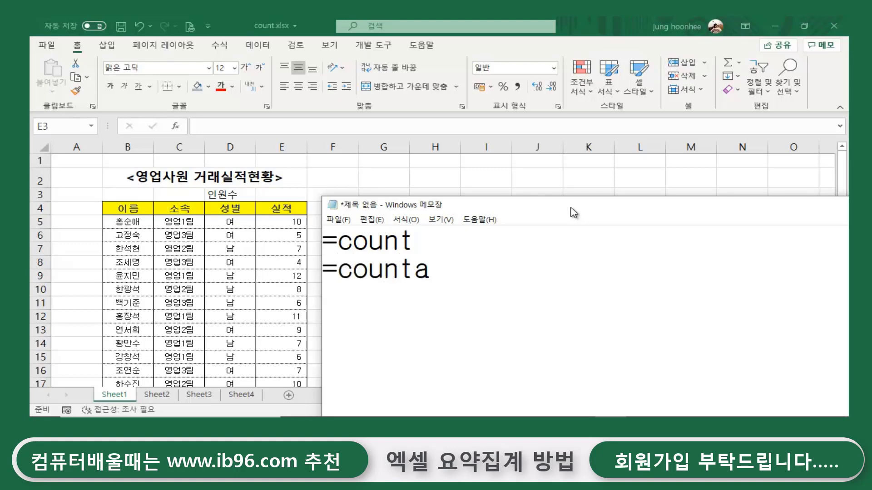
pyautogui.press('Return')
pyautogui.write('=count')
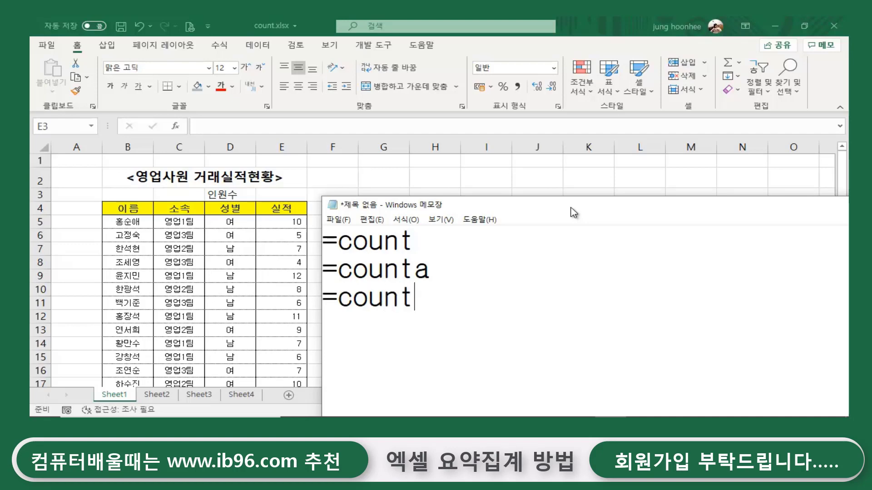
pyautogui.write('blank')
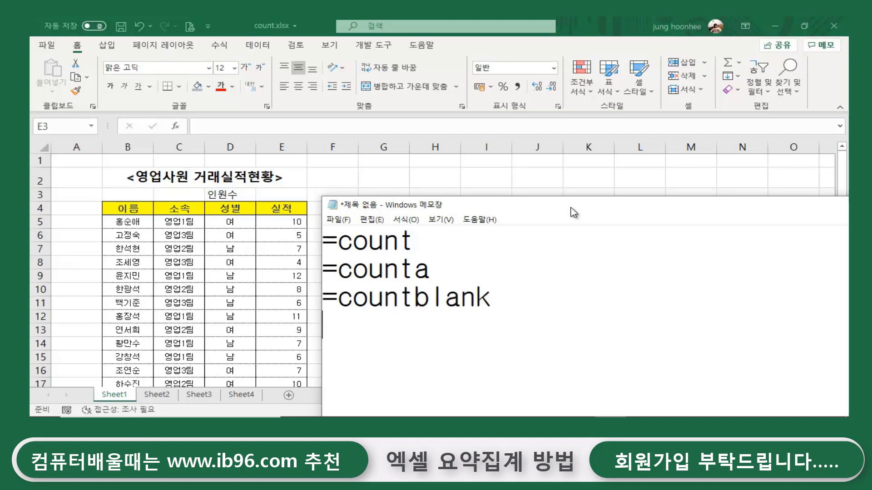
pyautogui.press('Return')
pyautogui.write('=coun')
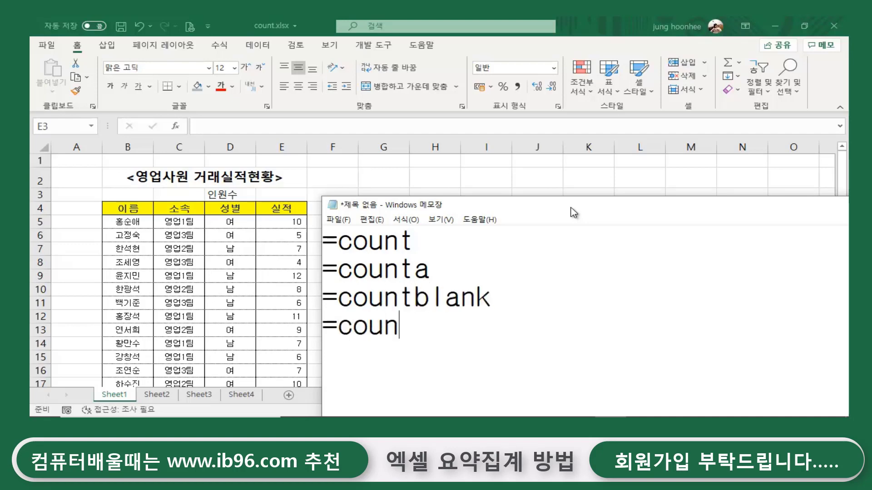
pyautogui.write('tif')
pyautogui.press('Return')
pyautogui.write('=')
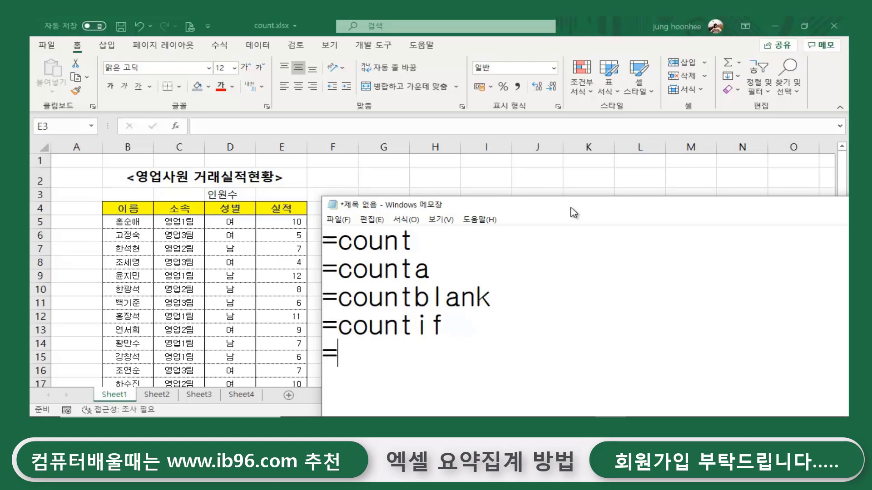
pyautogui.write('counti')
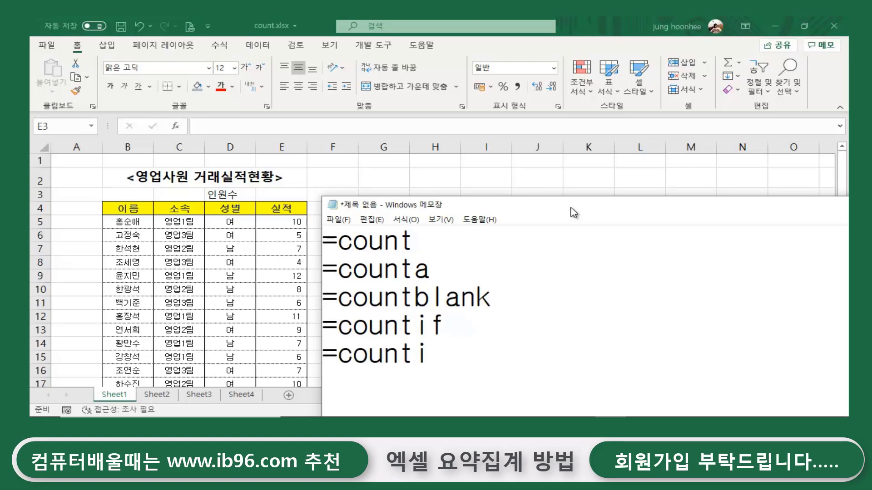
pyautogui.write('fs')
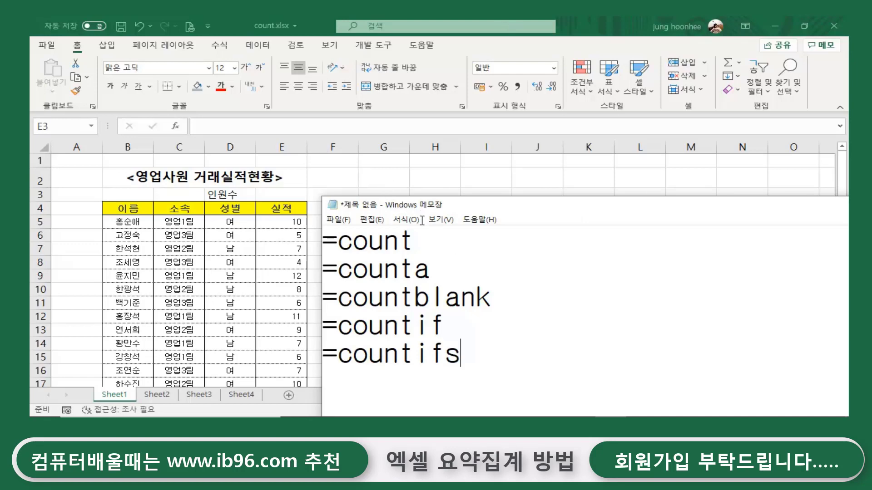
# Highlight the shared 'count' part of the function names, then minimize Notepad
pyautogui.click(416, 242)
pyautogui.click(433, 269)
pyautogui.click(494, 295)
pyautogui.click(453, 330)
pyautogui.click(467, 355)
pyautogui.moveTo(338, 240); pyautogui.dragTo(429, 246)
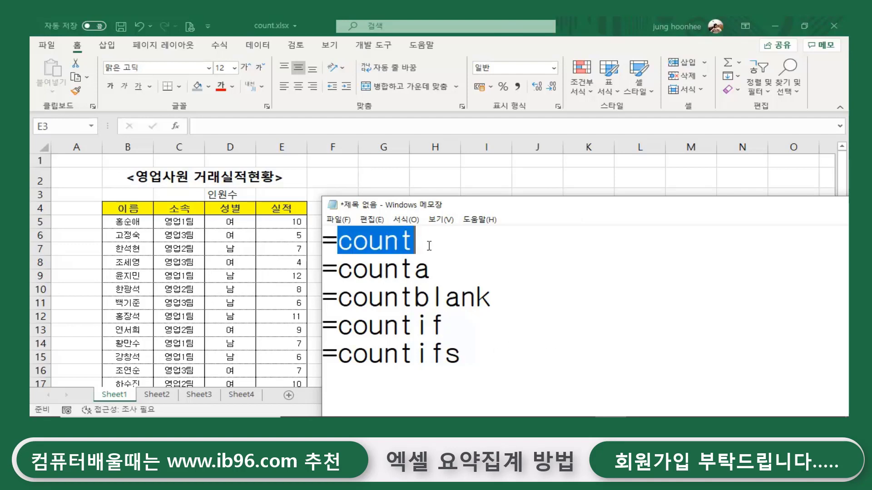
pyautogui.moveTo(339, 269); pyautogui.dragTo(415, 270)
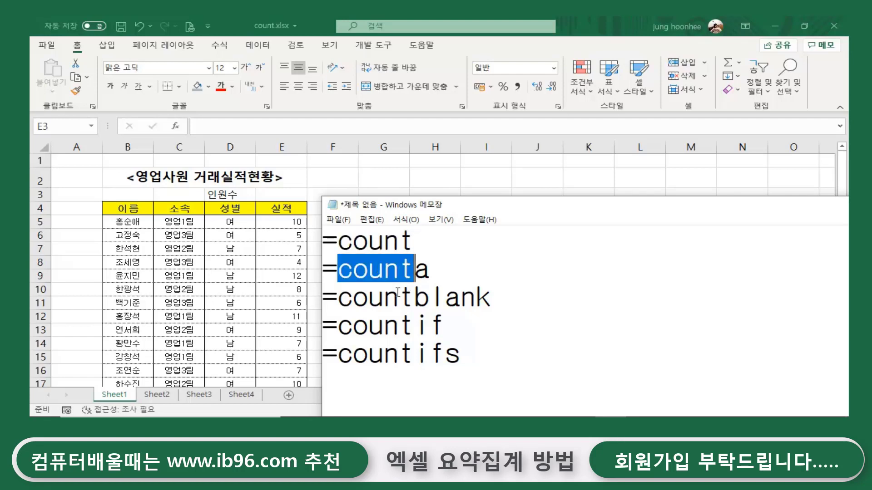
pyautogui.click(473, 332)
pyautogui.click(485, 351)
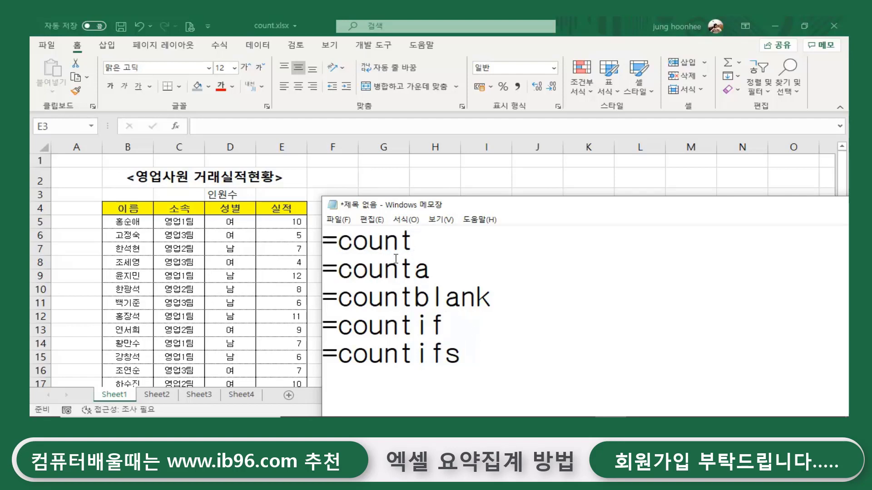
pyautogui.moveTo(338, 241); pyautogui.dragTo(414, 243)
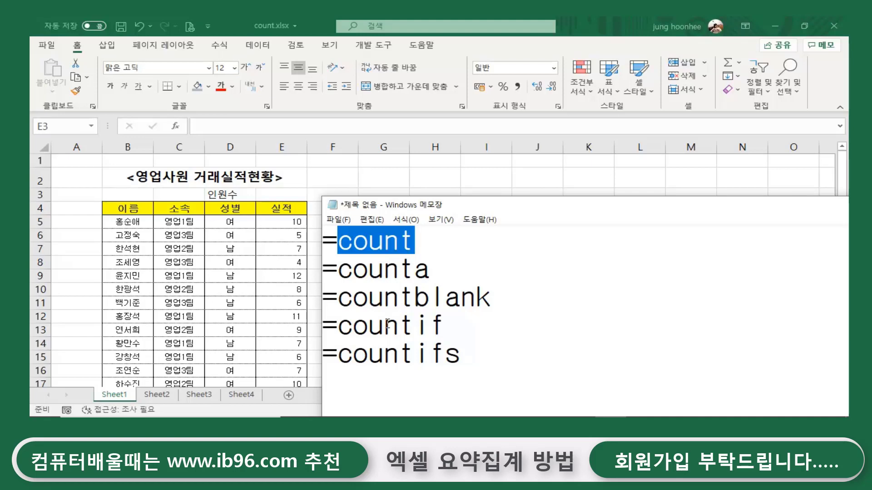
pyautogui.moveTo(767, 204); pyautogui.dragTo(640, 220)
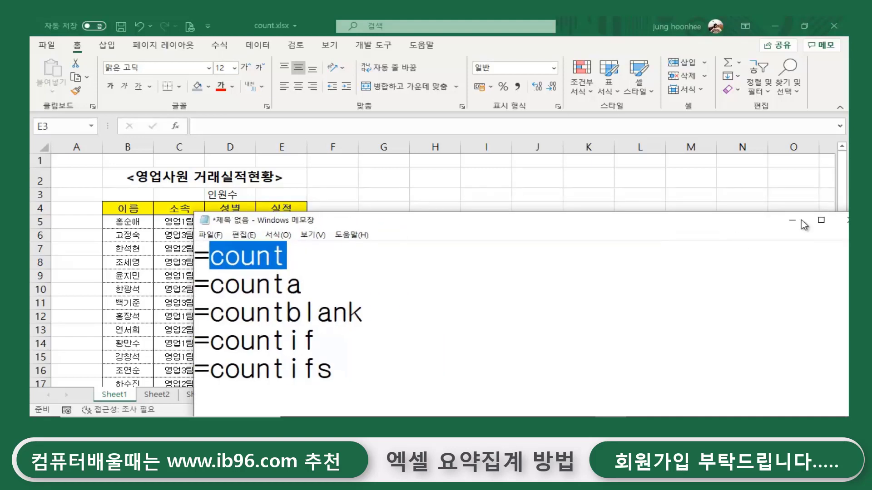
pyautogui.click(792, 220)
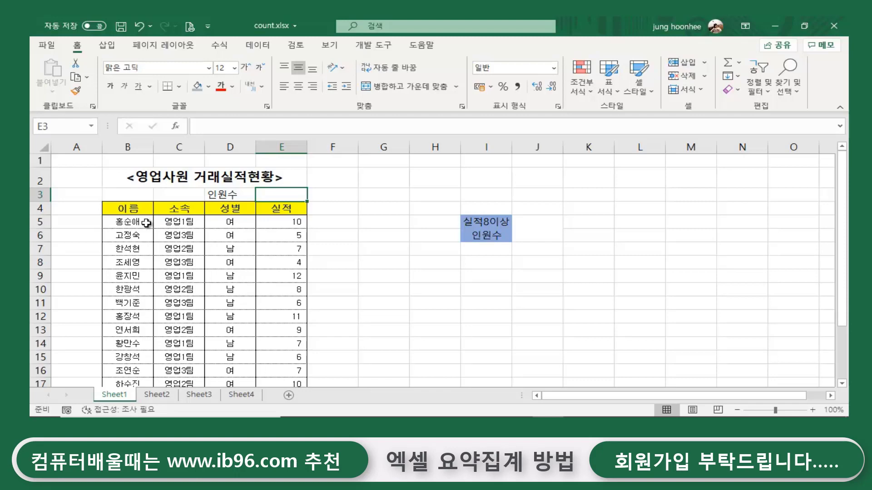
pyautogui.click(121, 222)
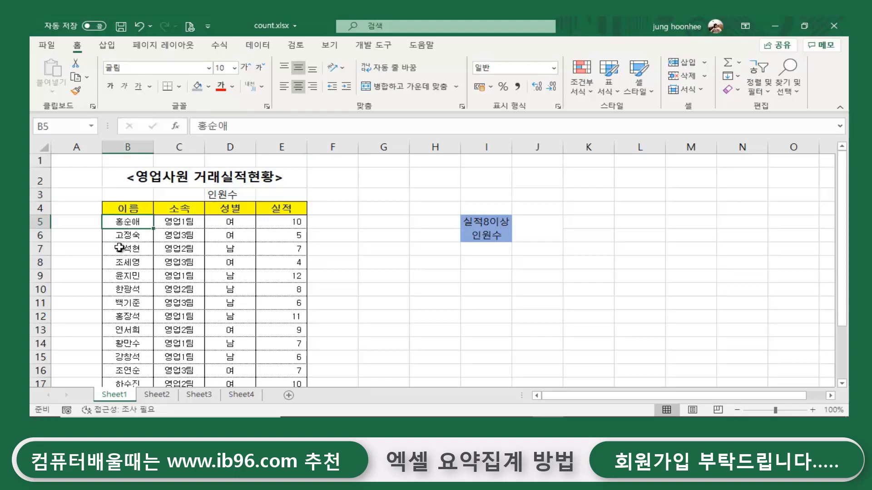
pyautogui.click(120, 235)
pyautogui.click(119, 276)
pyautogui.click(129, 330)
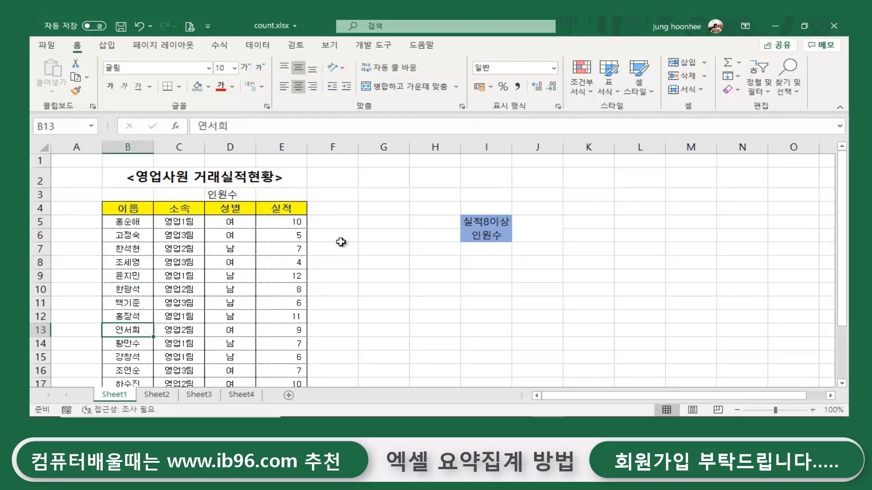
pyautogui.click(292, 193)
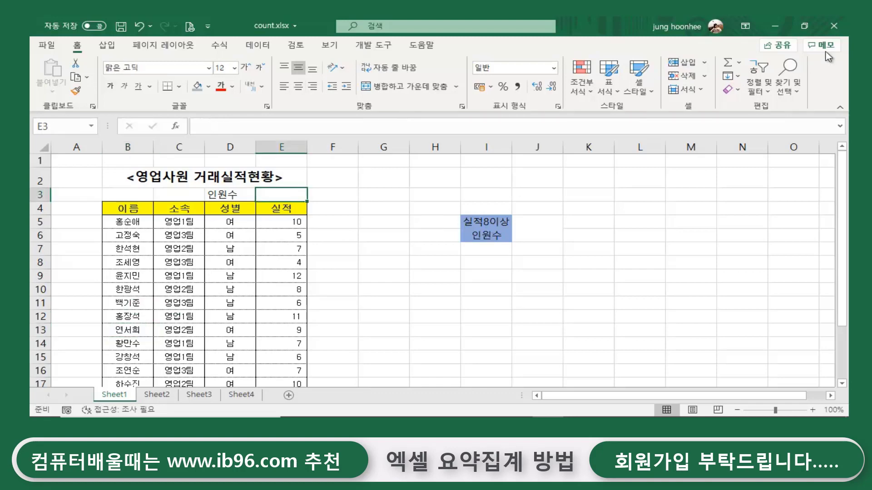
pyautogui.click(739, 67)
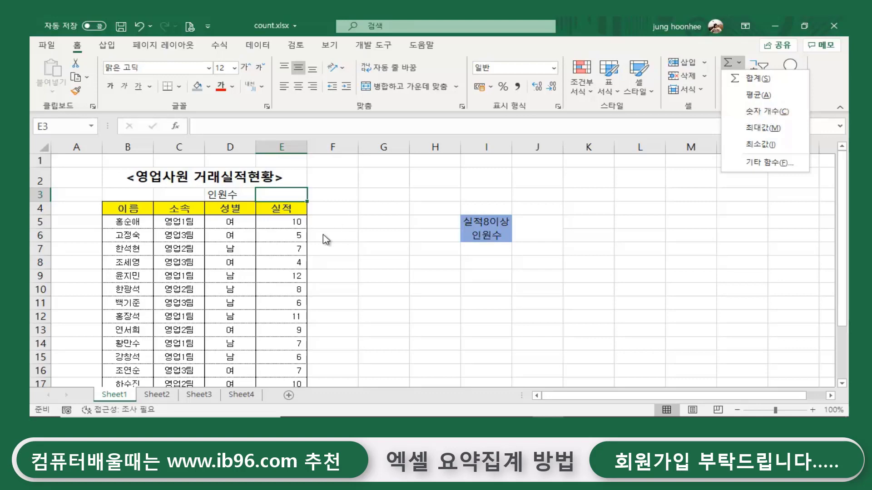
pyautogui.click(289, 194)
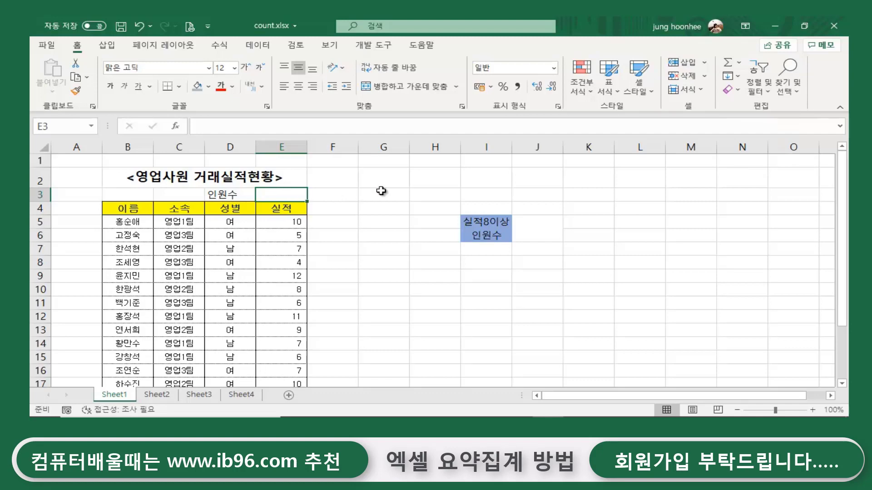
pyautogui.scroll(1, 404, 273)
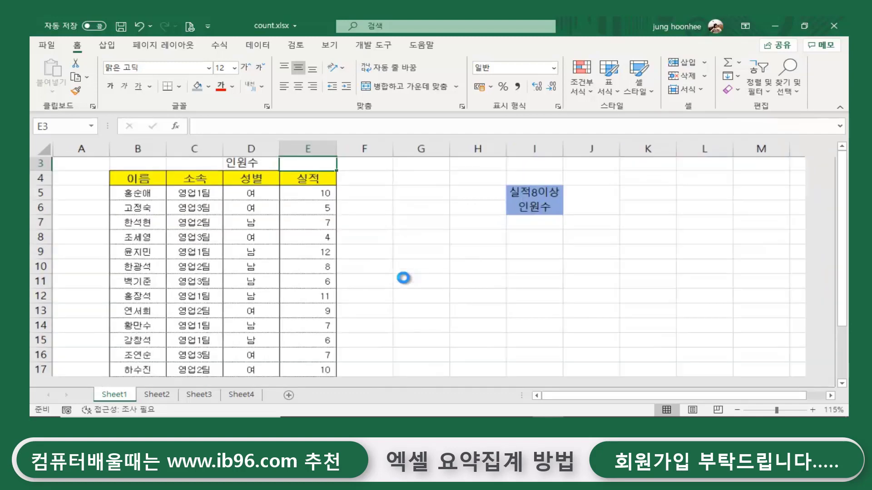
pyautogui.scroll(2, 386, 268)
pyautogui.scroll(1, 353, 257)
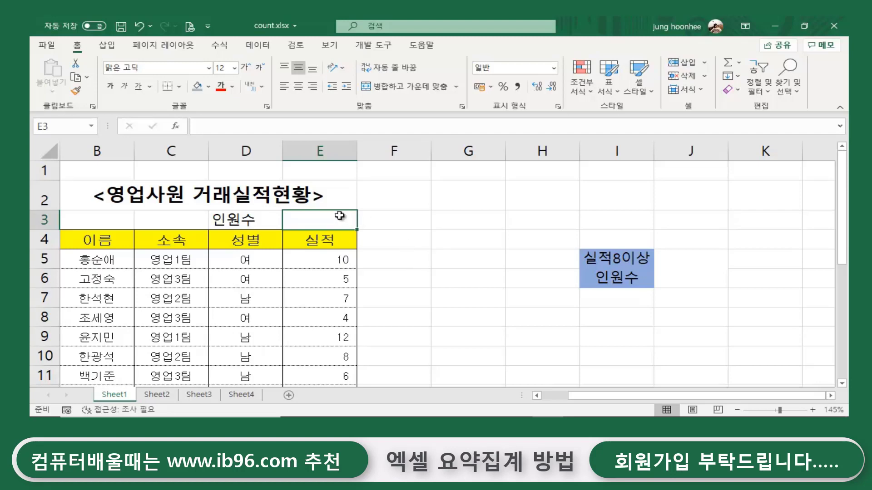
# Enter =COUNT(B5:B22) in E3 over the name column, which returns 0
pyautogui.write('=')
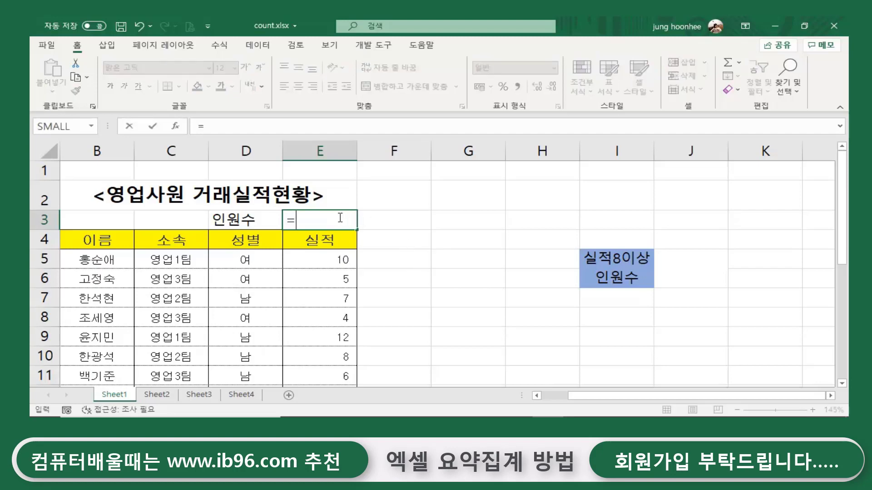
pyautogui.write('ㅊ')
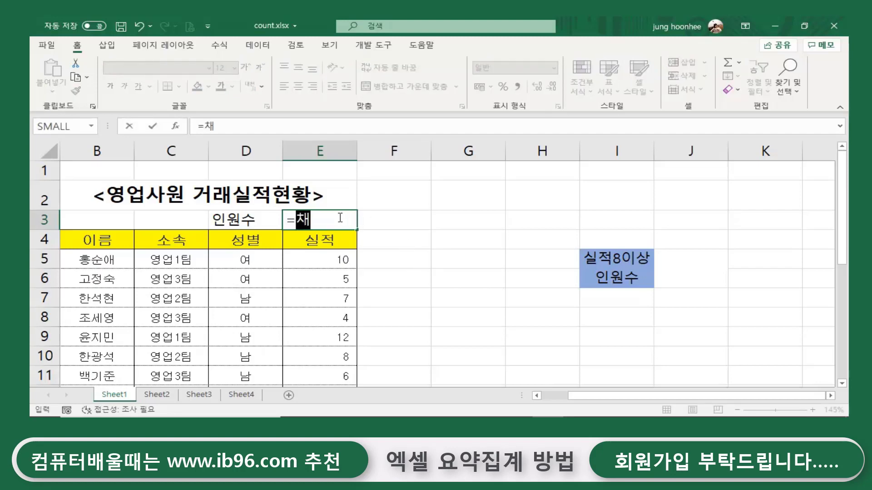
pyautogui.press('BackSpace')
pyautogui.write('co')
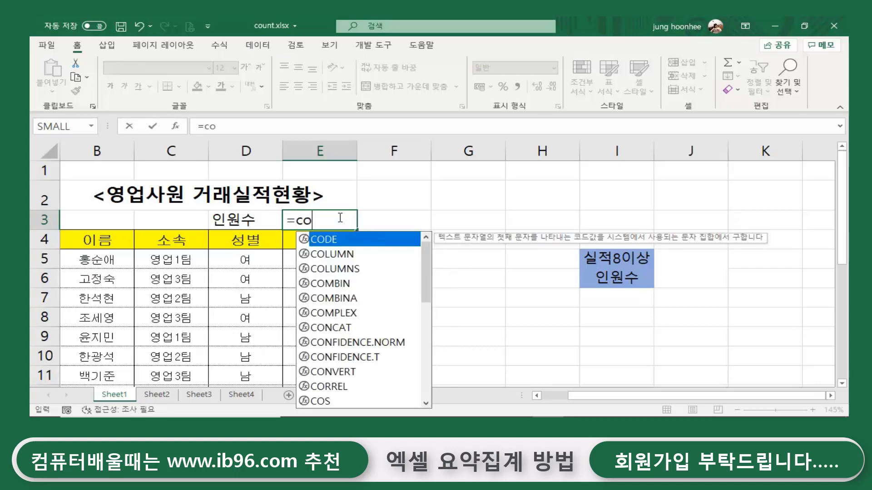
pyautogui.write('unt')
pyautogui.write('(')
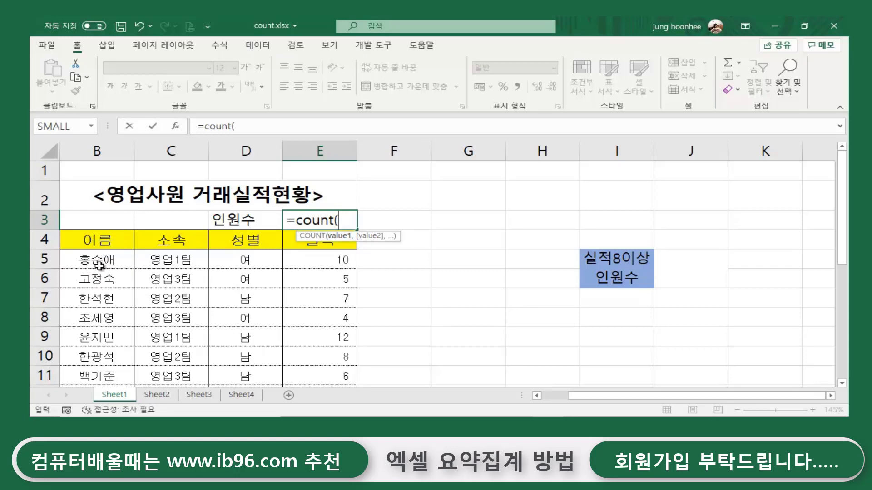
pyautogui.click(93, 260)
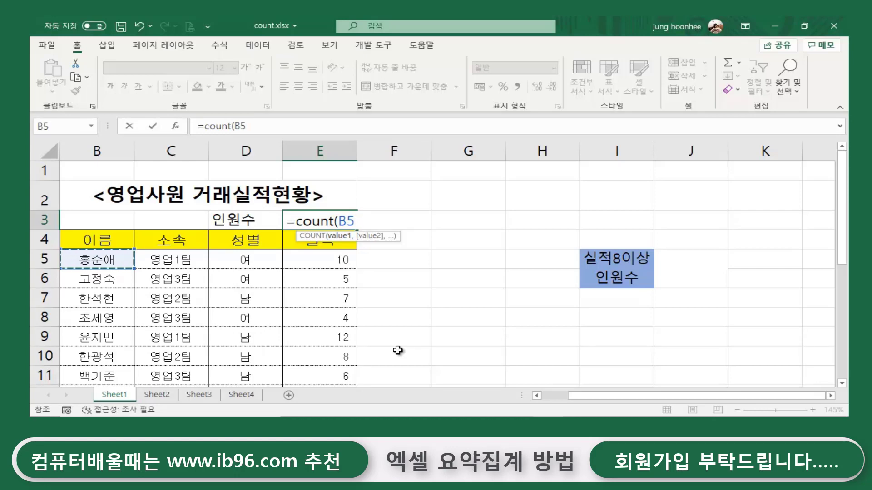
pyautogui.hotkey('ctrl', 'shift', 'Down')
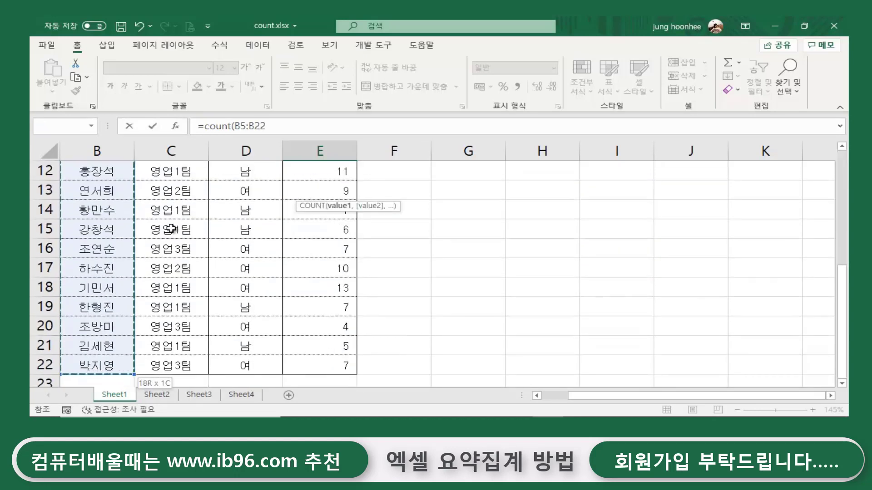
pyautogui.scroll(4, 171, 335)
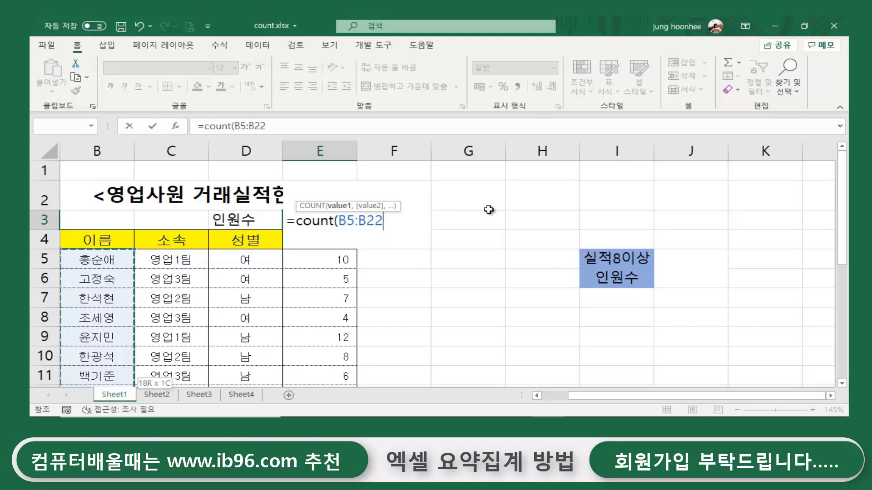
pyautogui.write(')')
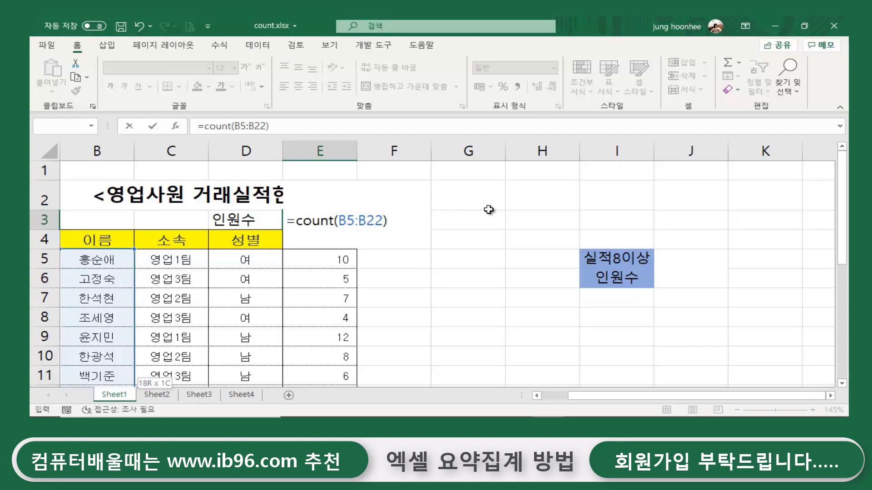
pyautogui.press('Return')
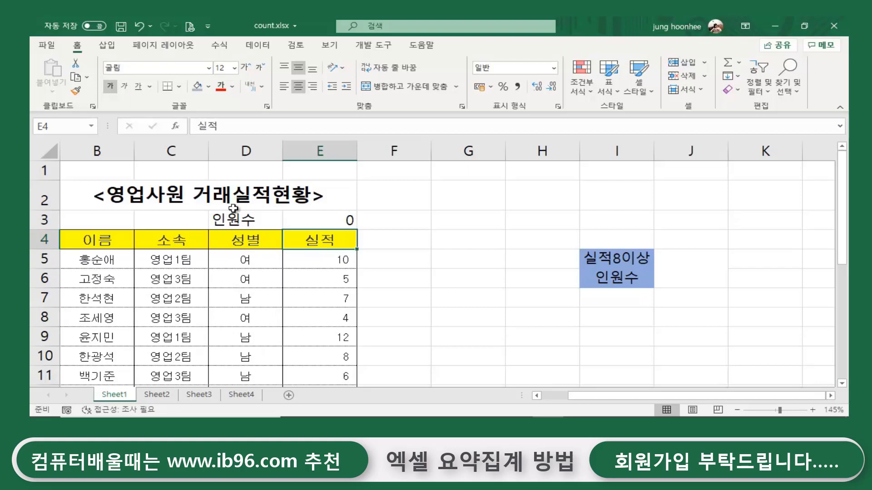
pyautogui.click(342, 225)
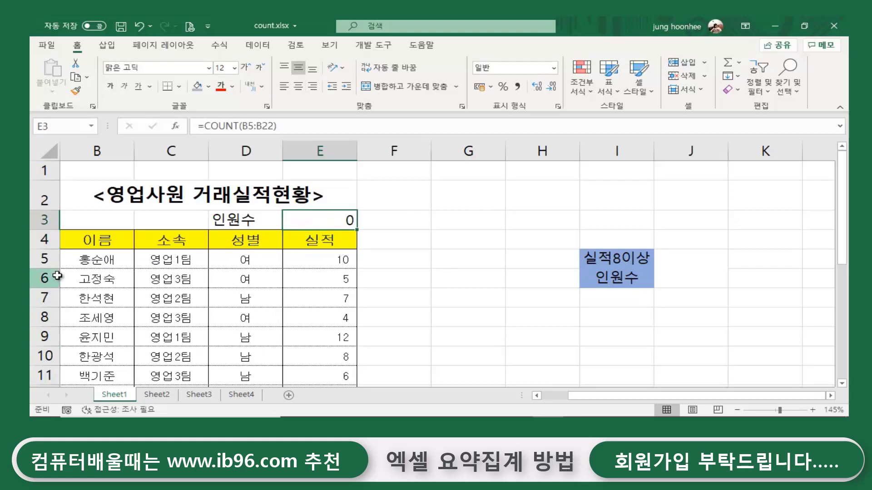
pyautogui.click(109, 268)
pyautogui.click(104, 300)
pyautogui.click(107, 317)
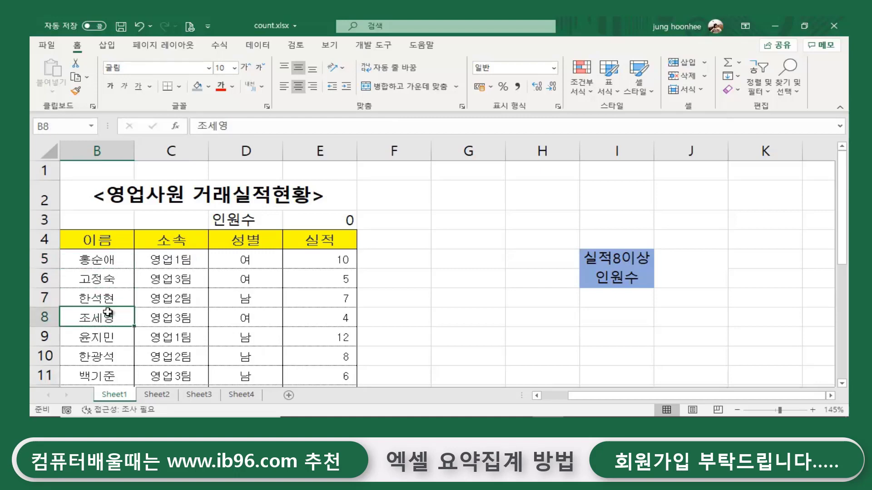
pyautogui.click(102, 357)
pyautogui.click(102, 376)
pyautogui.click(347, 223)
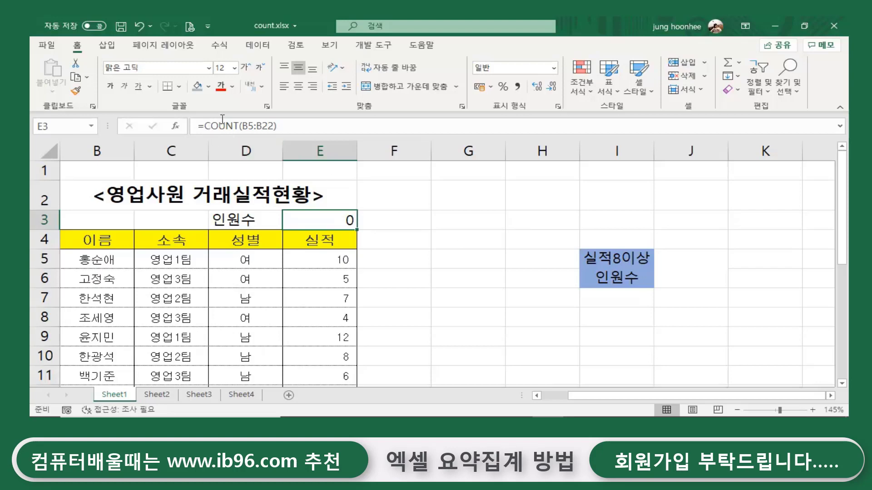
pyautogui.click(100, 260)
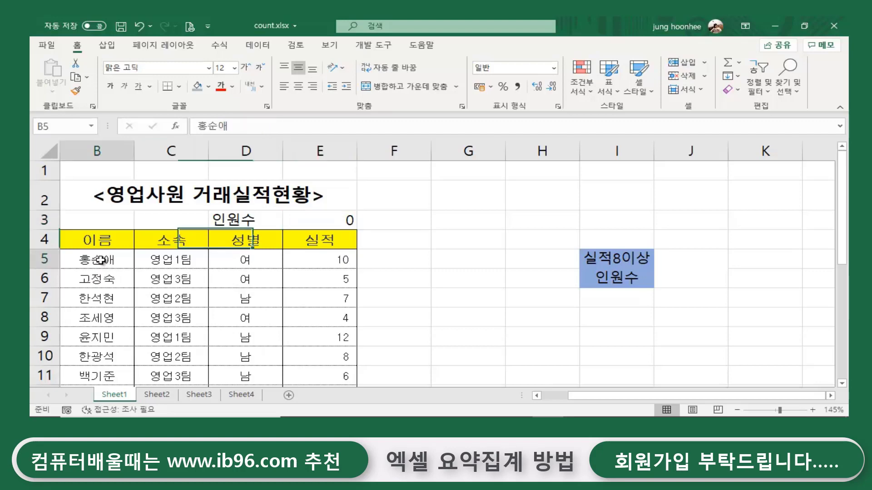
pyautogui.click(108, 281)
pyautogui.click(103, 300)
pyautogui.click(117, 321)
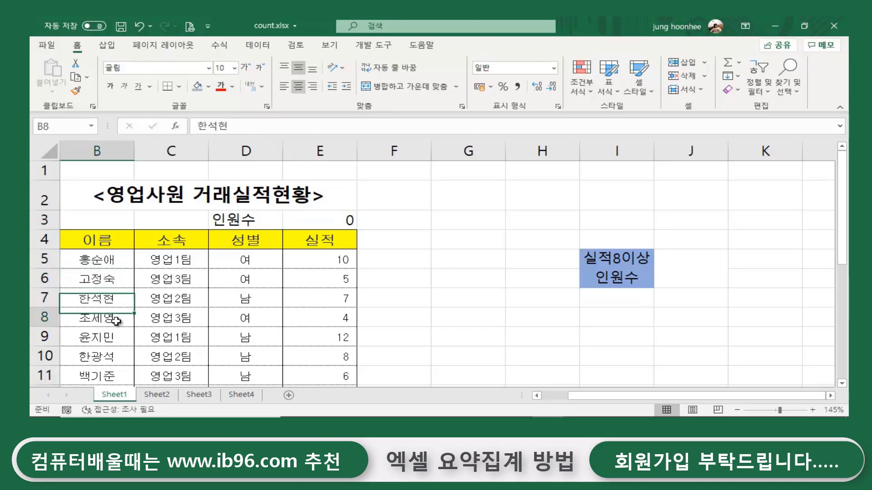
pyautogui.click(112, 340)
pyautogui.click(116, 372)
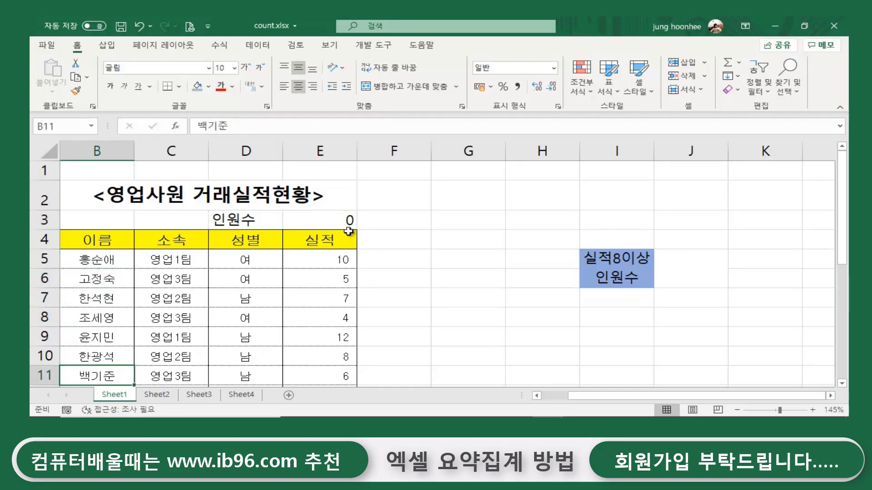
pyautogui.click(338, 221)
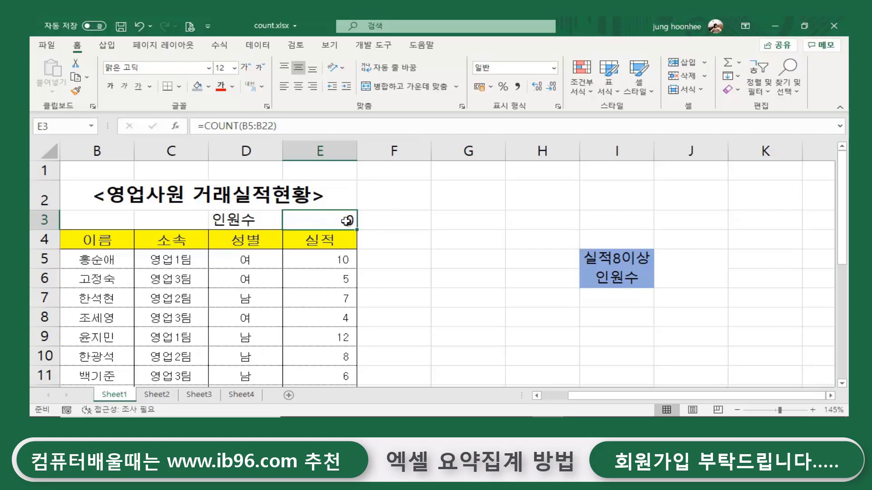
# Bring up the Notepad notes, mark the counta function, and hide them again
pyautogui.click(616, 420)
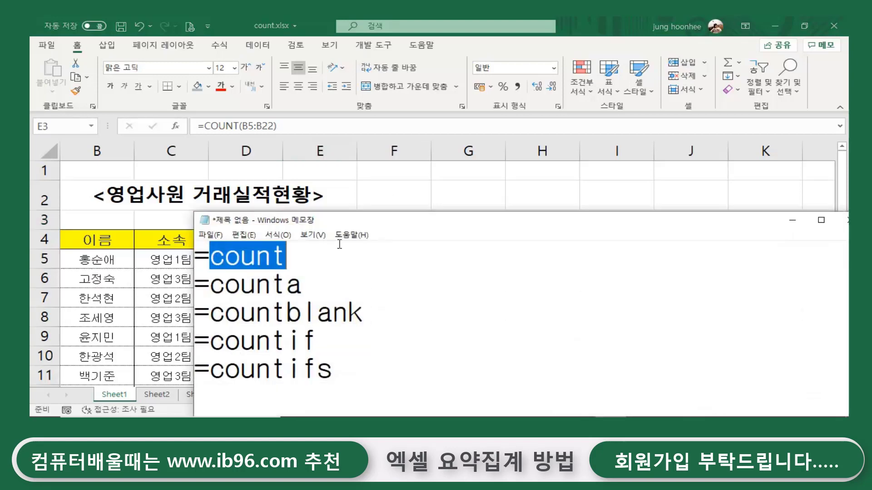
pyautogui.click(304, 288)
pyautogui.moveTo(215, 292); pyautogui.dragTo(308, 290)
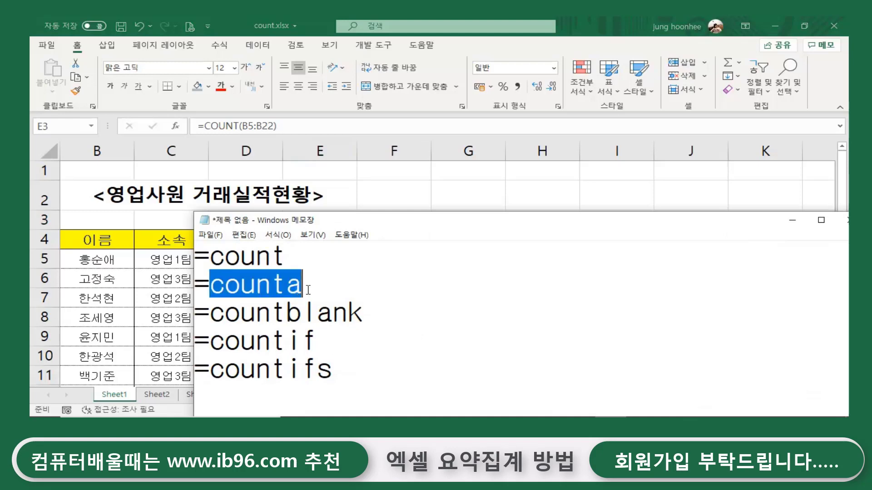
pyautogui.click(793, 220)
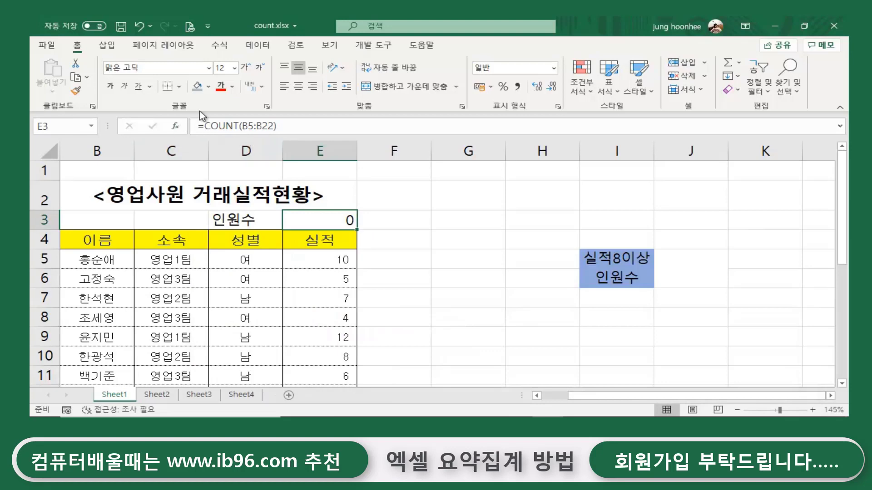
# Change E3's formula to =COUNTA(B5:B22) so it returns 18
pyautogui.click(239, 125)
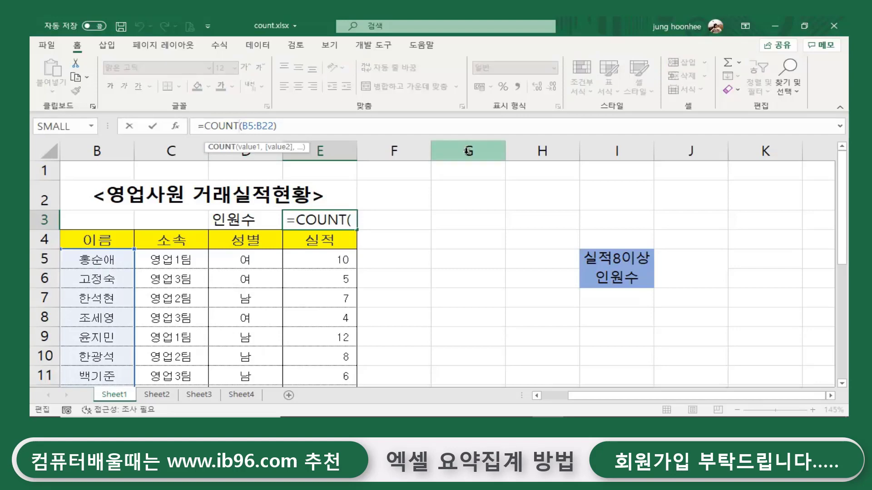
pyautogui.write('a')
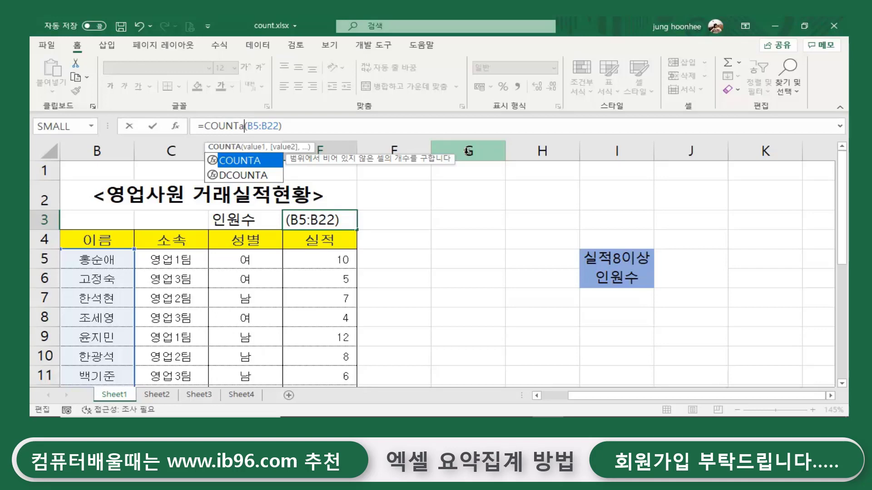
pyautogui.press('Return')
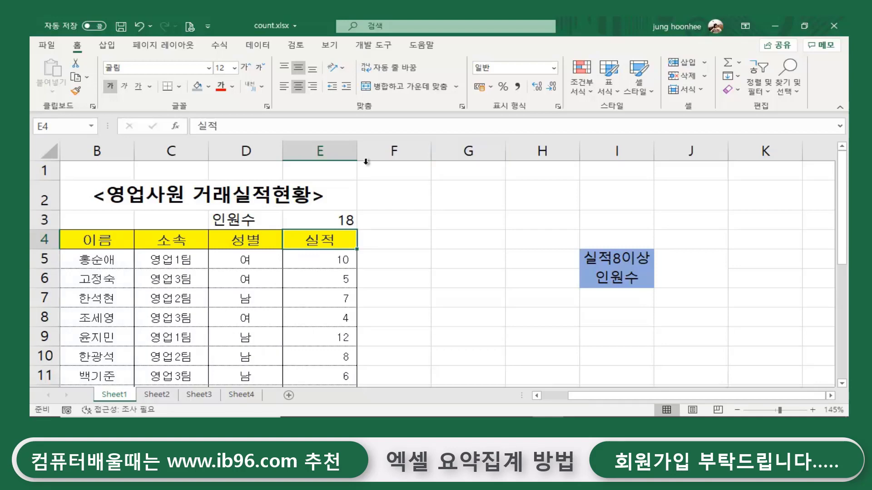
pyautogui.click(312, 222)
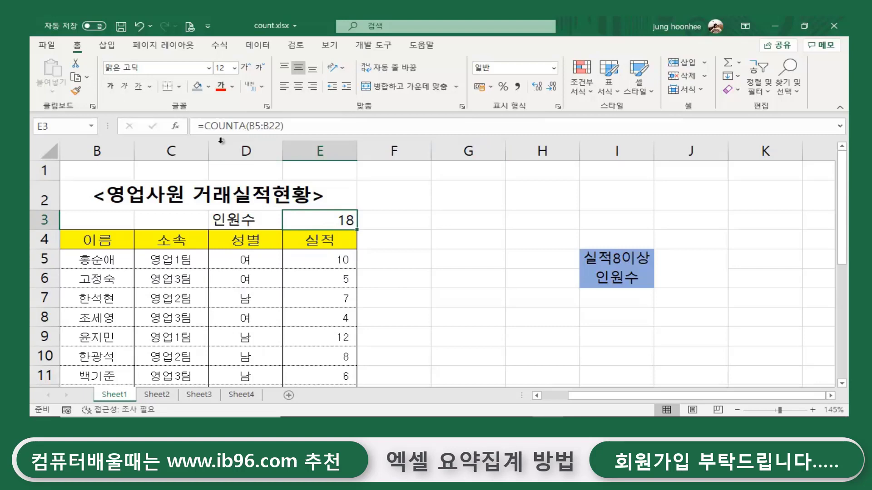
pyautogui.click(328, 260)
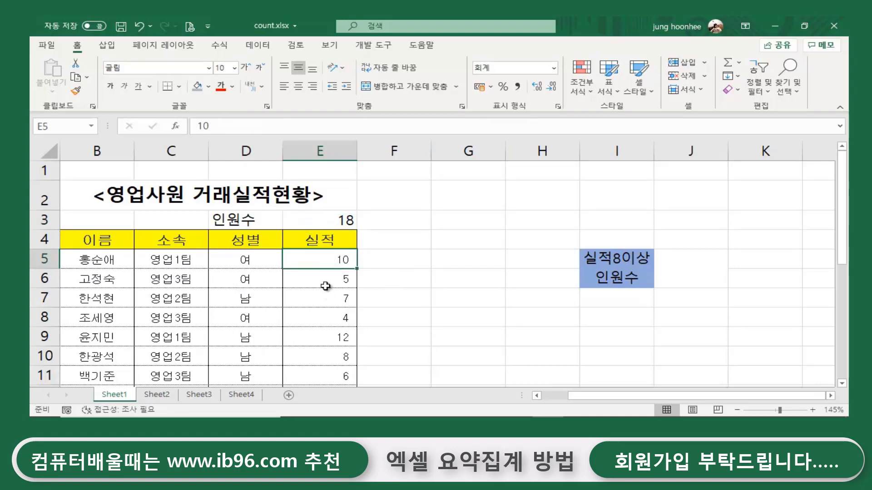
pyautogui.click(327, 279)
pyautogui.click(324, 298)
pyautogui.click(323, 318)
pyautogui.click(321, 349)
pyautogui.click(321, 373)
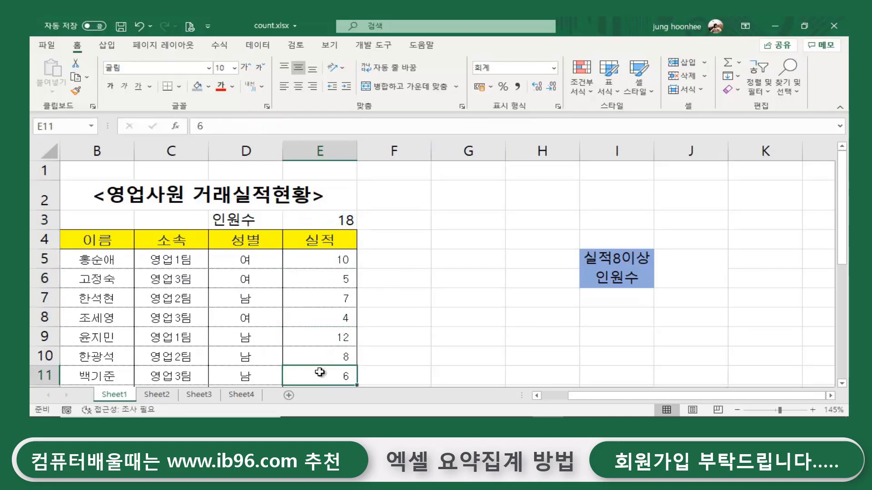
pyautogui.click(336, 257)
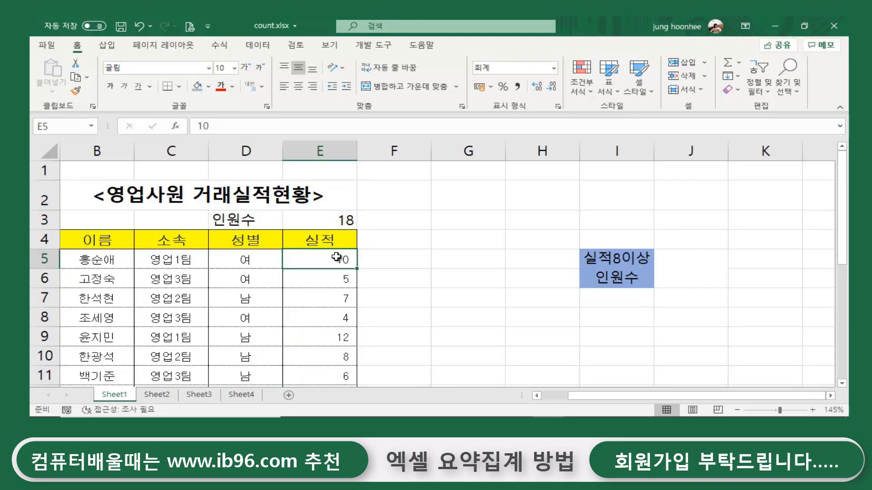
pyautogui.moveTo(336, 257); pyautogui.dragTo(322, 383)
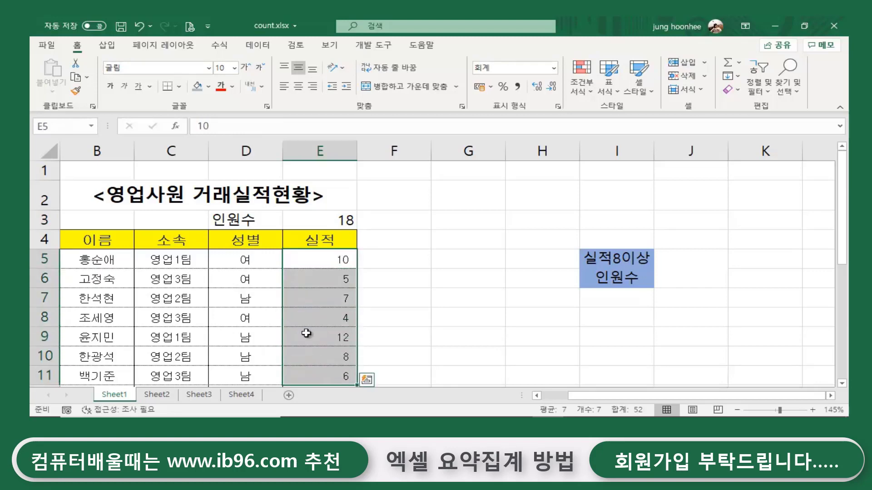
pyautogui.click(330, 265)
pyautogui.click(327, 279)
pyautogui.click(330, 293)
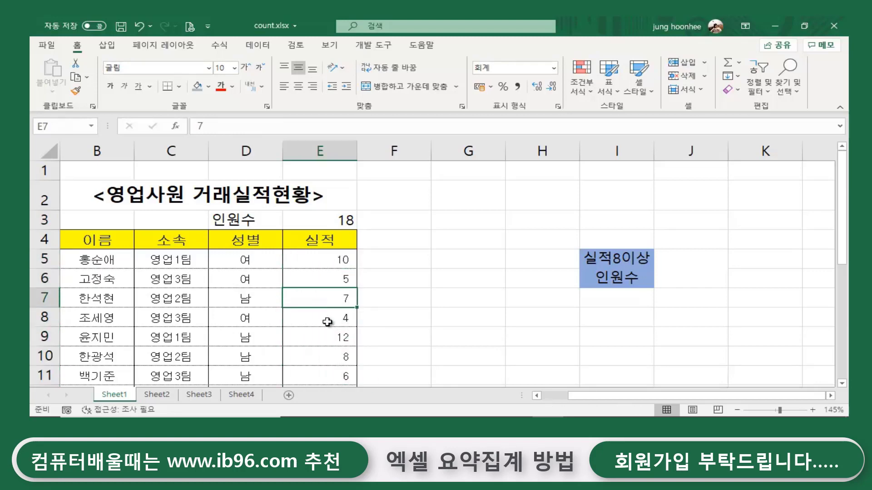
pyautogui.click(327, 320)
pyautogui.click(321, 357)
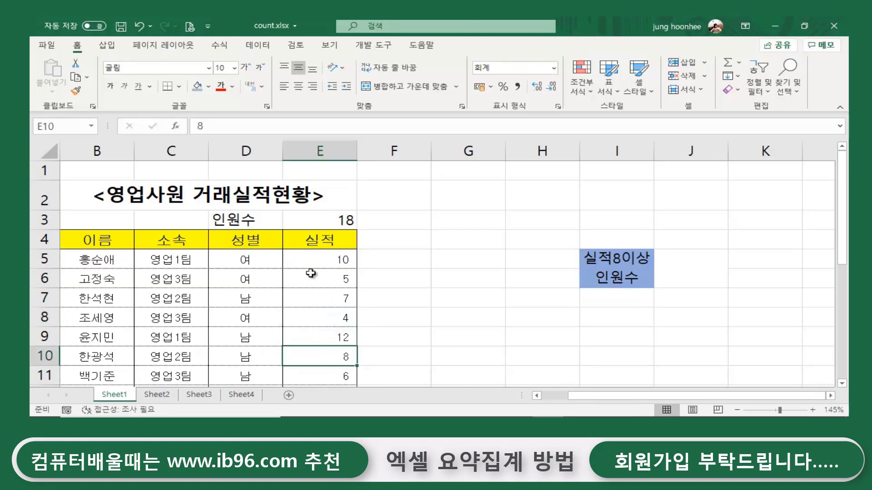
pyautogui.click(397, 223)
pyautogui.click(343, 221)
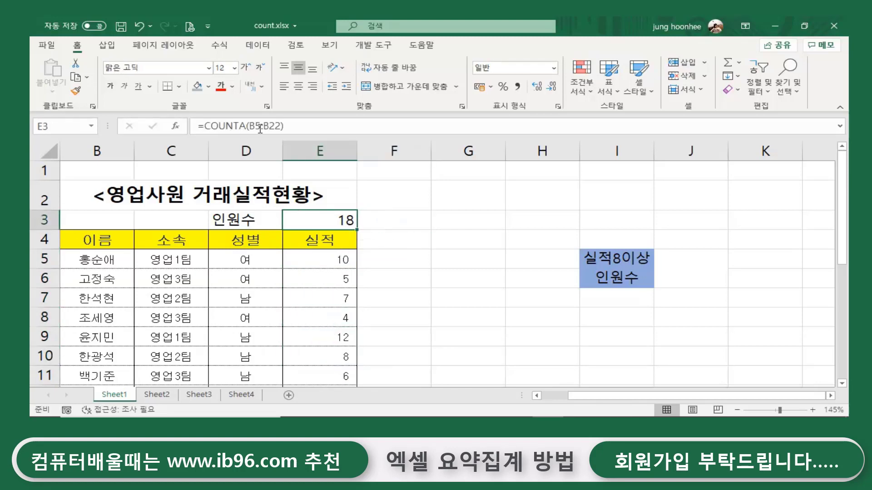
pyautogui.moveTo(323, 263); pyautogui.dragTo(338, 368)
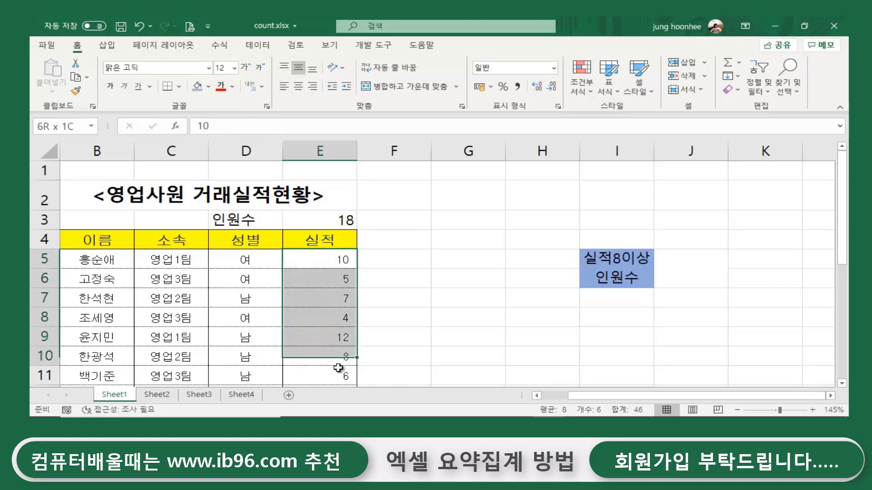
pyautogui.moveTo(111, 259); pyautogui.dragTo(96, 378)
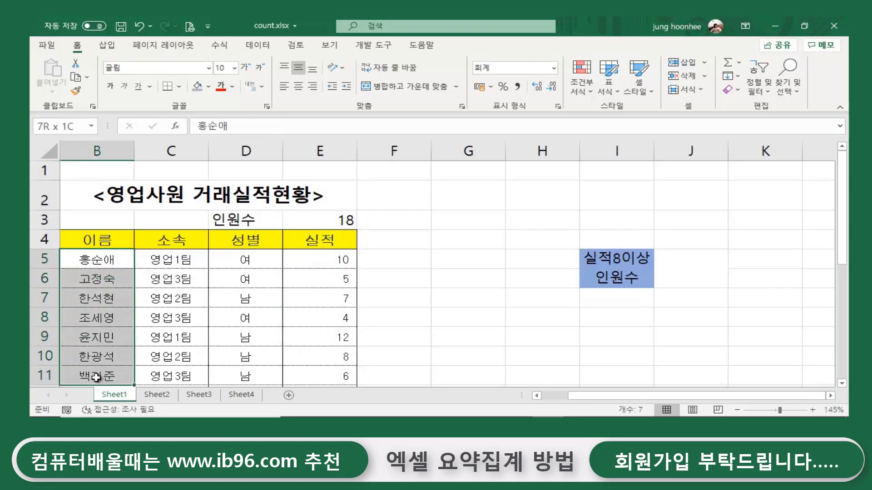
pyautogui.click(322, 219)
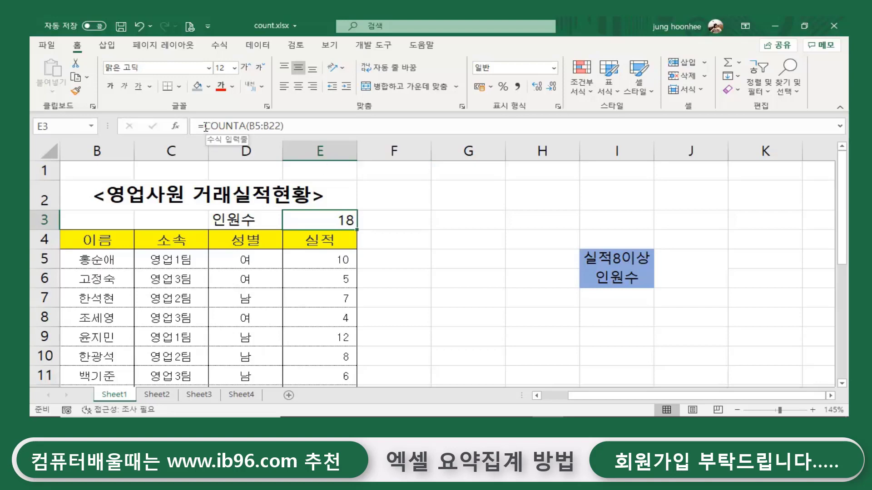
# Delete COUNTA(B5:B22) from E3's formula, dismissing the error warning, leaving only =
pyautogui.moveTo(206, 127); pyautogui.dragTo(288, 119)
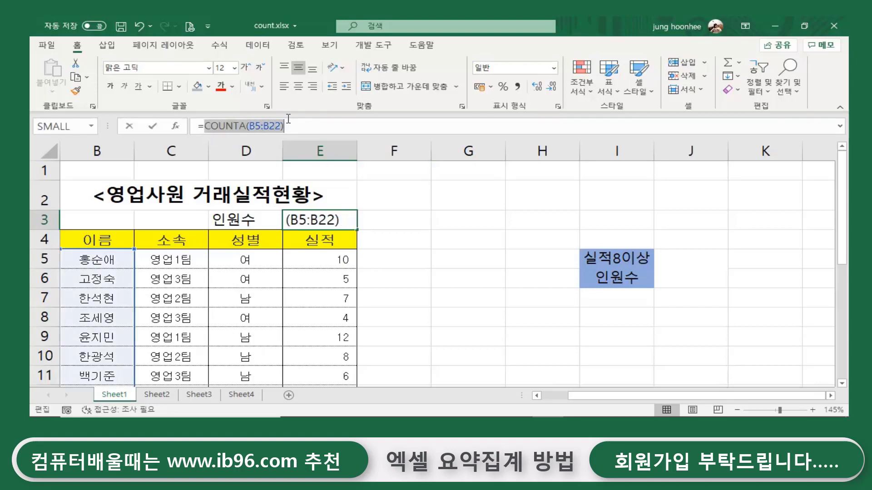
pyautogui.click(472, 278)
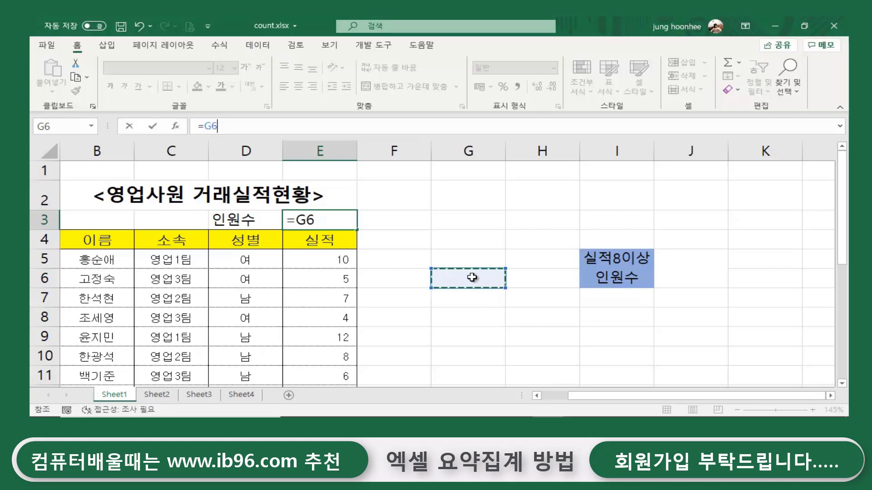
pyautogui.write('``')
pyautogui.press('Return')
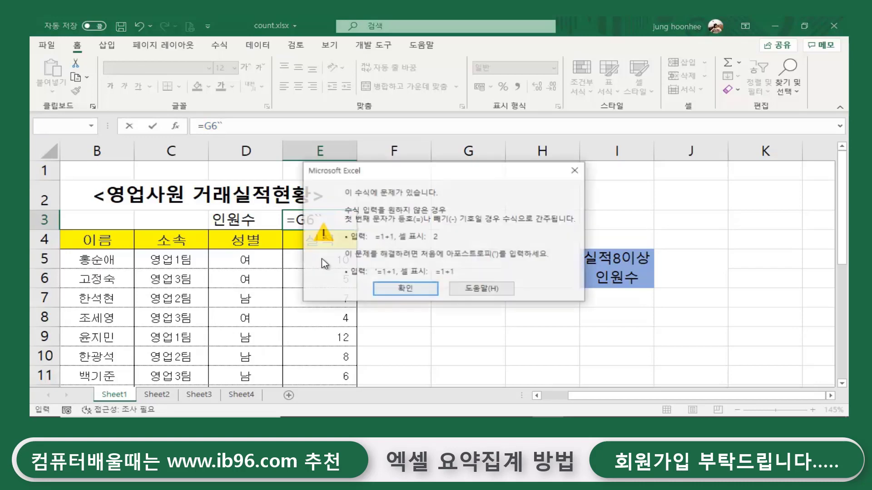
pyautogui.click(408, 290)
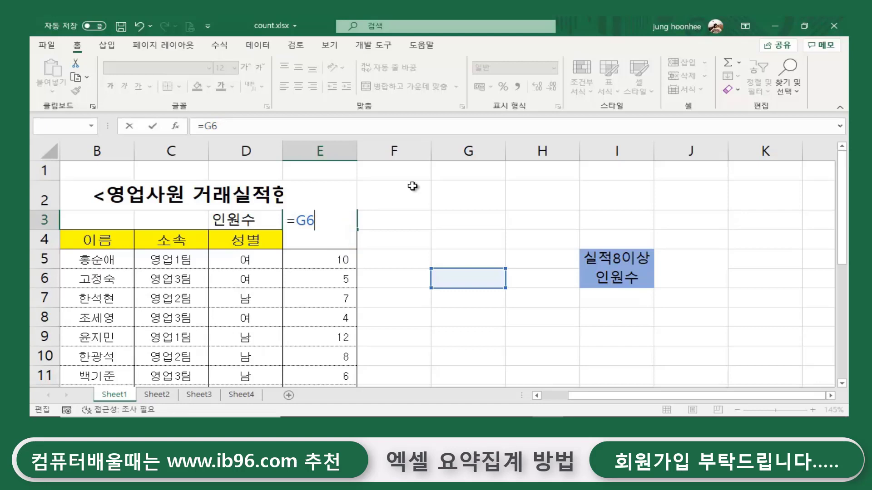
pyautogui.press('BackSpace')
pyautogui.press('BackSpace')
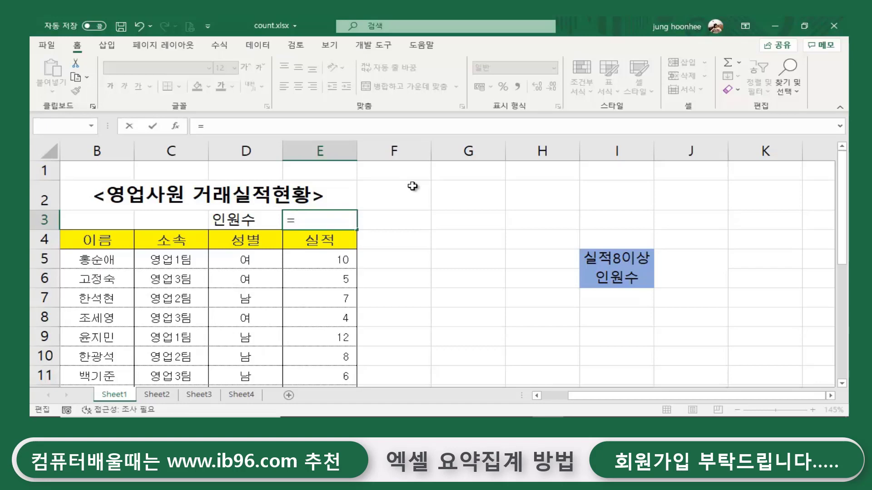
# Enter =COUNTBLANK(E5:E22) in E3 over the 실적 scores
pyautogui.write('cou')
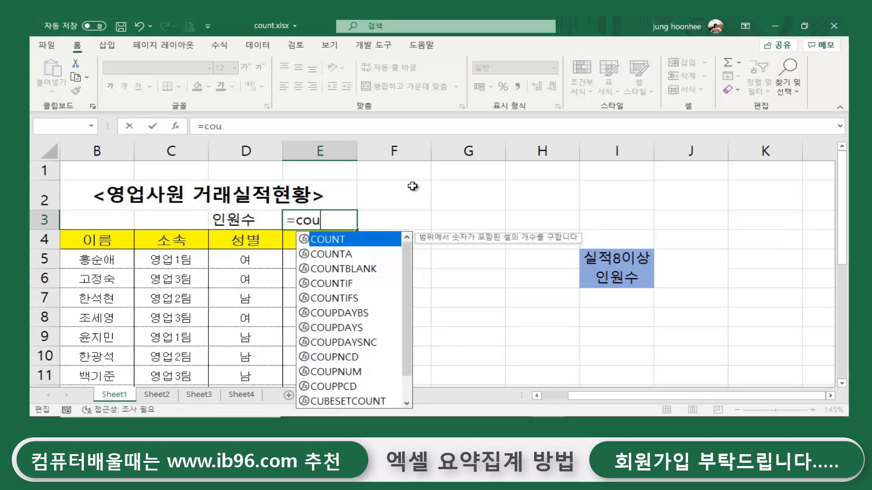
pyautogui.write('nt')
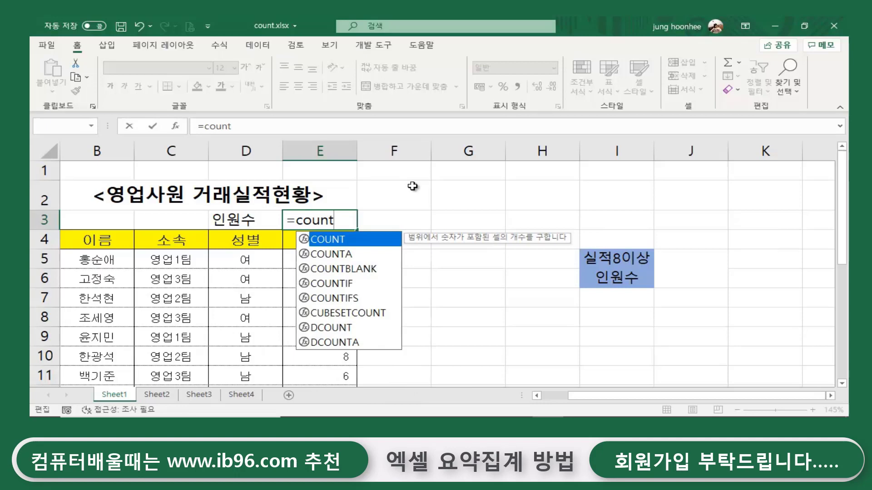
pyautogui.write('blank')
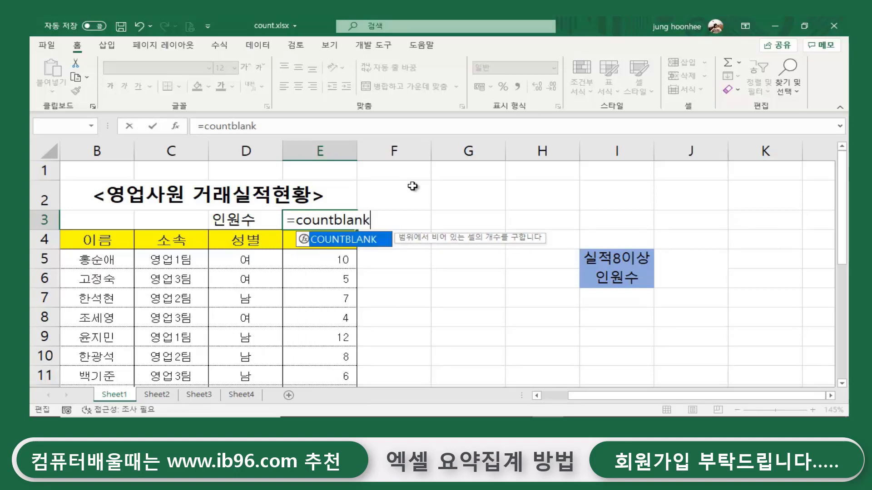
pyautogui.write('(')
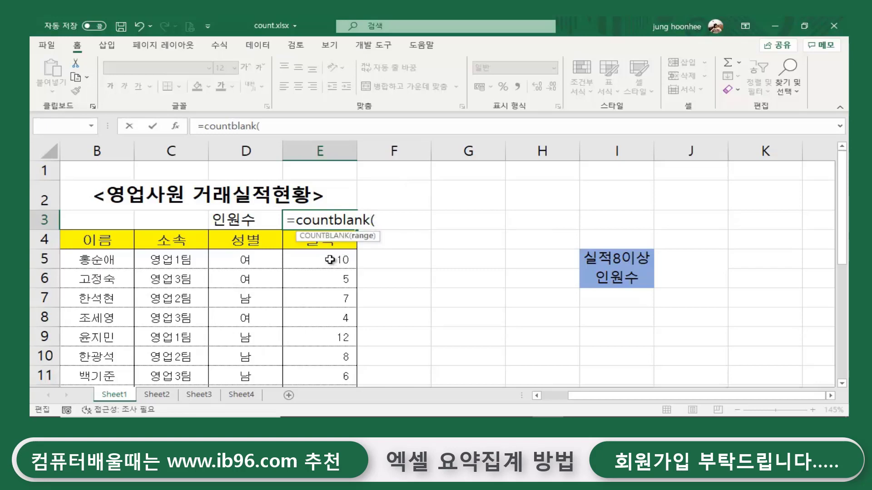
pyautogui.moveTo(329, 260); pyautogui.dragTo(337, 406)
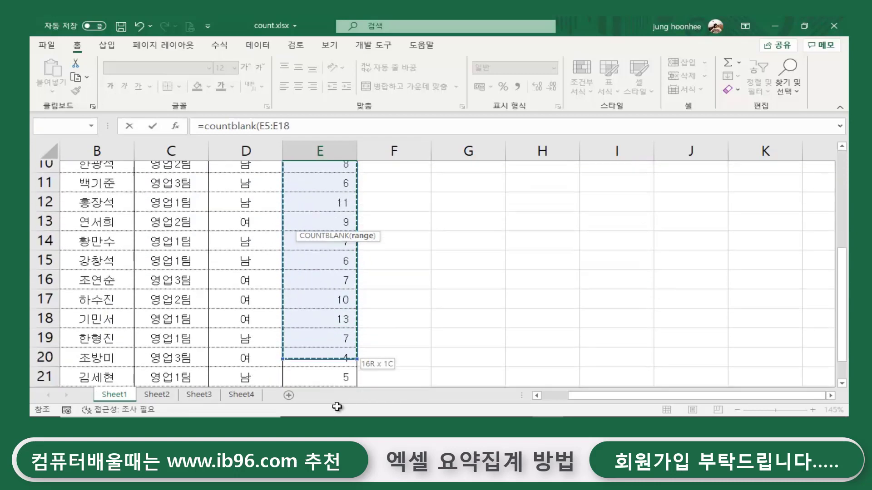
pyautogui.moveTo(338, 406); pyautogui.dragTo(326, 348)
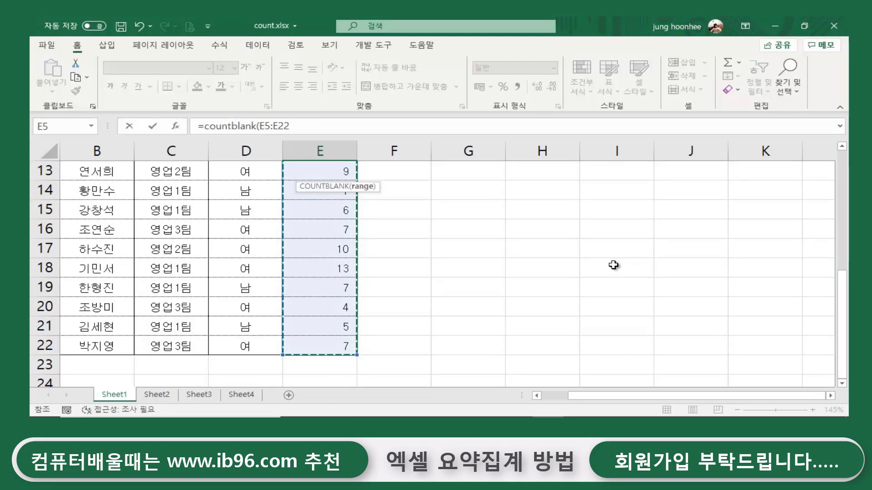
pyautogui.write(')')
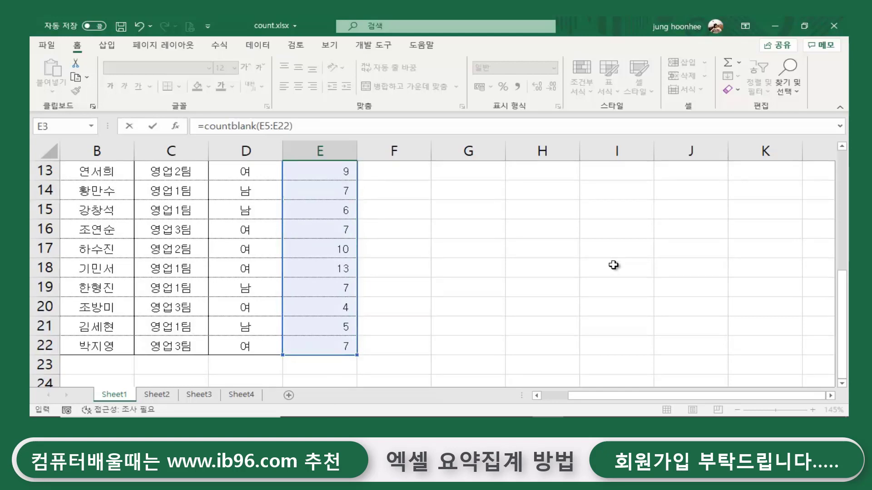
pyautogui.press('Return')
# Reopen E3's COUNTBLANK formula, highlighting BLANK, and commit it unchanged
pyautogui.scroll(1, 300, 219)
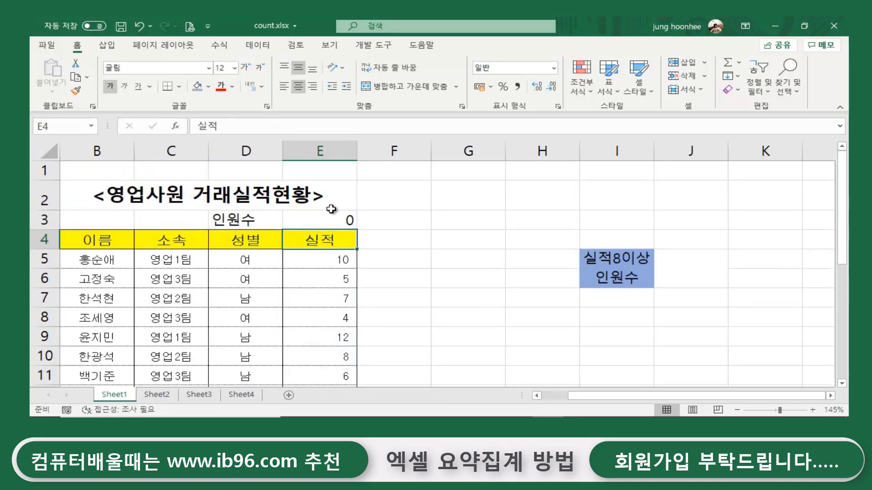
pyautogui.click(347, 219)
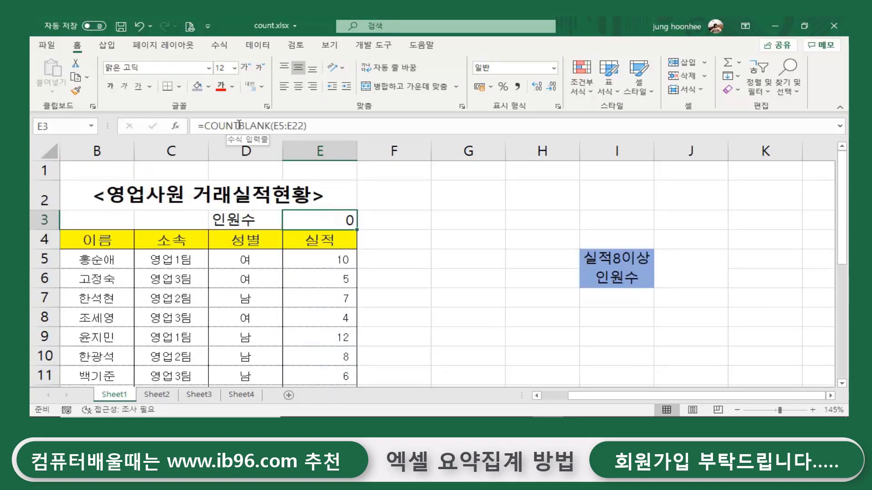
pyautogui.moveTo(238, 126); pyautogui.dragTo(265, 126)
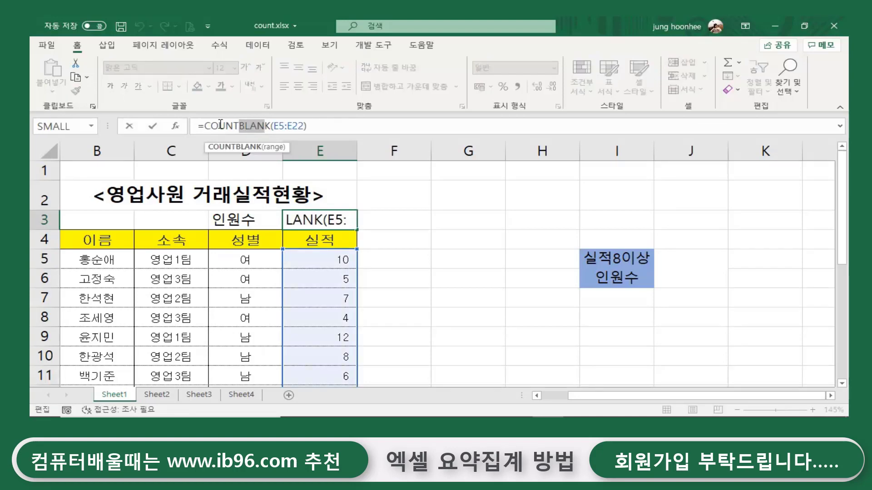
pyautogui.click(221, 125)
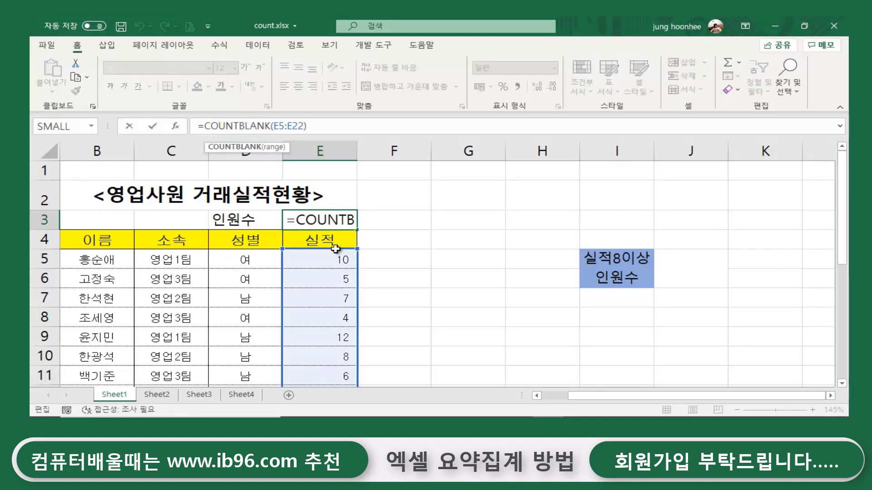
pyautogui.hotkey('ctrl', 'Return')
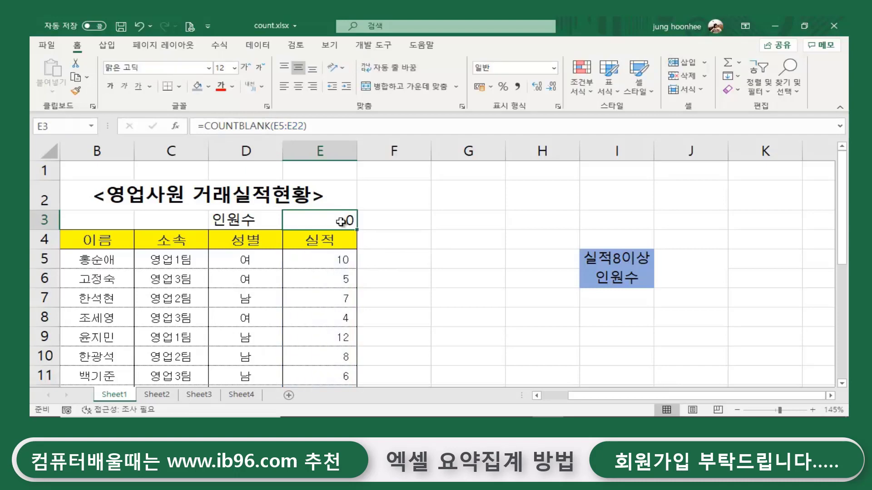
# Show the counted range runs from E5 to E22, then reselect E3's formula
pyautogui.click(327, 256)
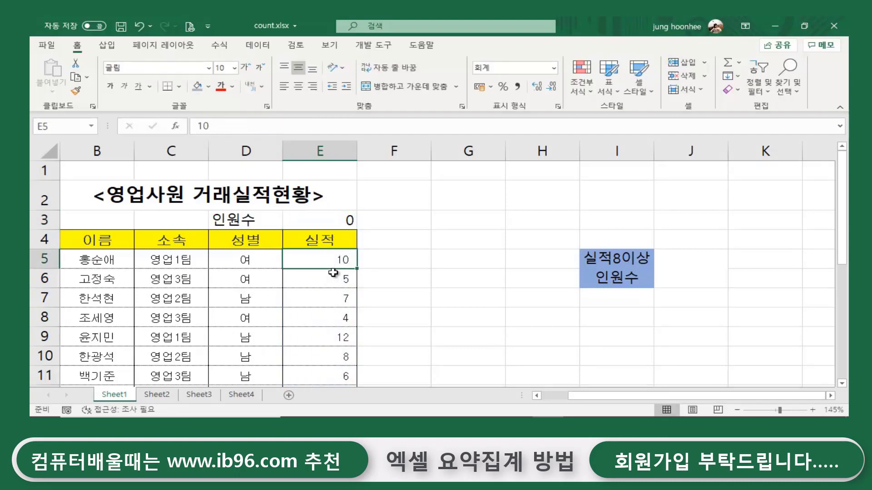
pyautogui.scroll(-3, 334, 273)
pyautogui.scroll(-4, 334, 272)
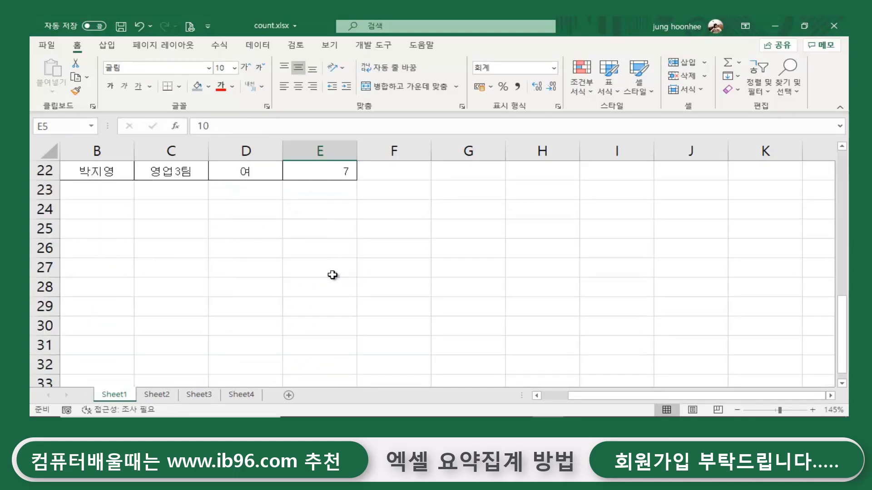
pyautogui.click(332, 170)
pyautogui.scroll(2, 335, 177)
pyautogui.scroll(1, 335, 188)
pyautogui.scroll(4, 361, 291)
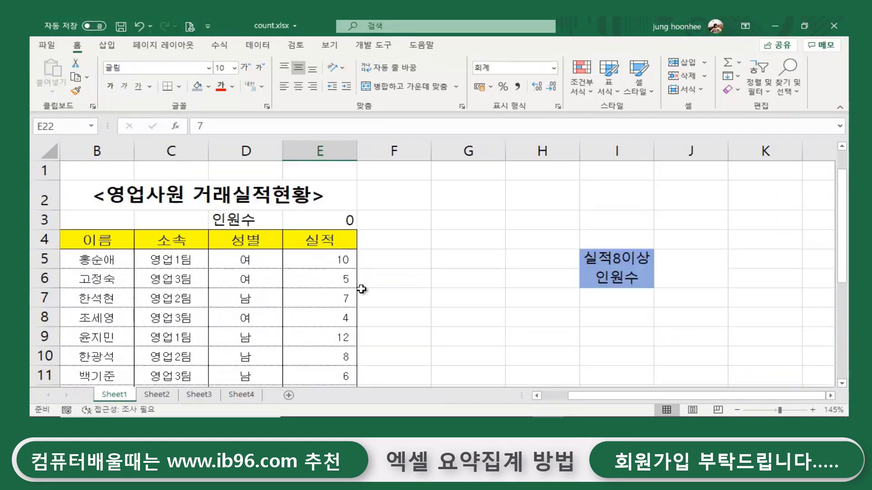
pyautogui.click(325, 218)
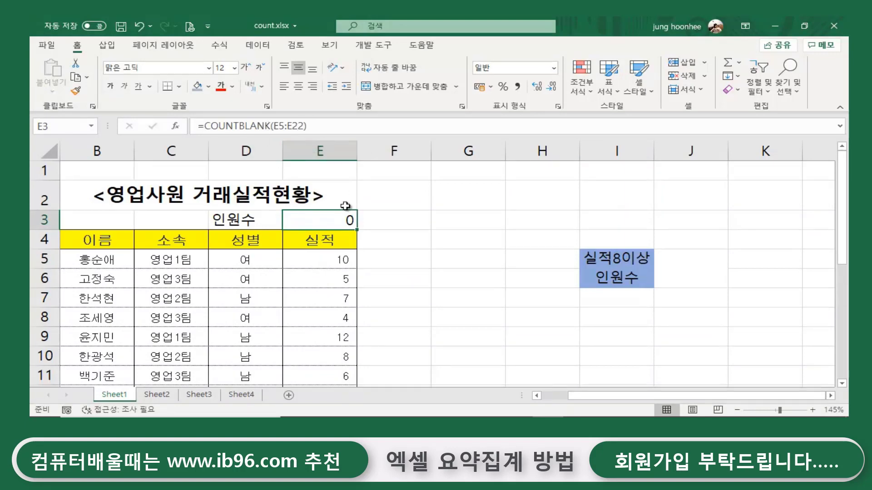
pyautogui.click(447, 274)
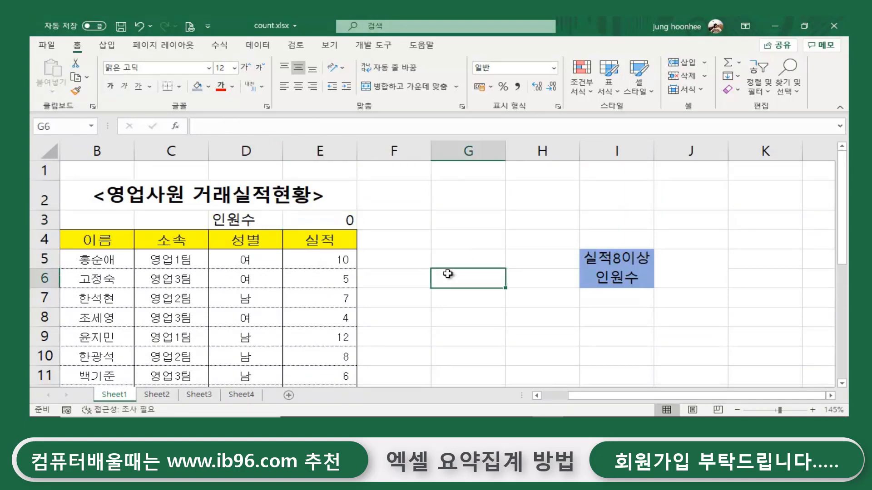
pyautogui.click(318, 219)
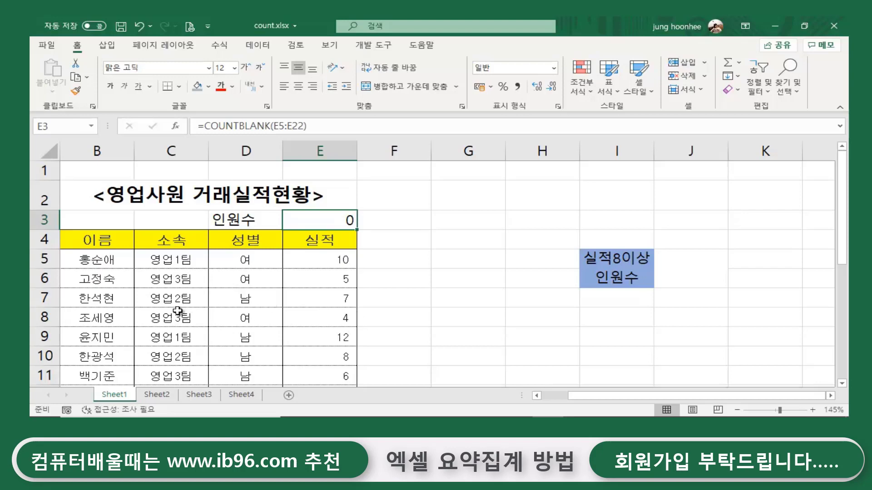
# Clear the 실적 values in E7 and E15 and check E3's blank count shows 2
pyautogui.click(340, 298)
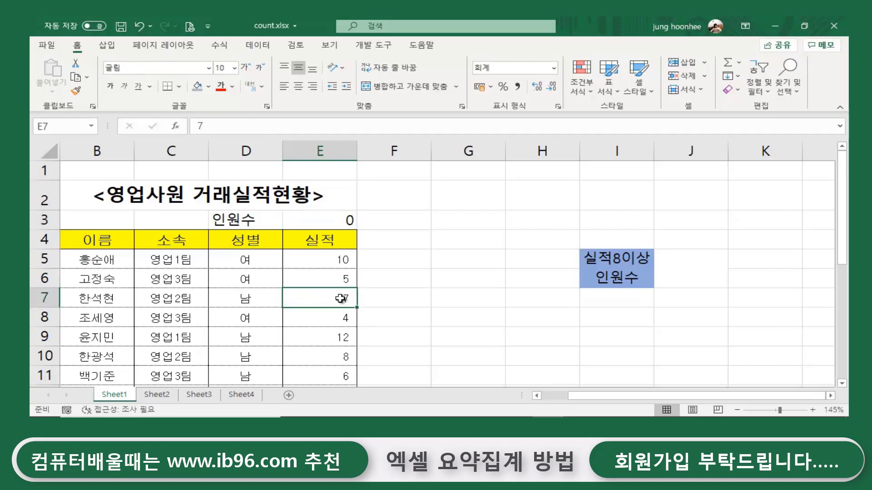
pyautogui.press('Delete')
pyautogui.click(307, 221)
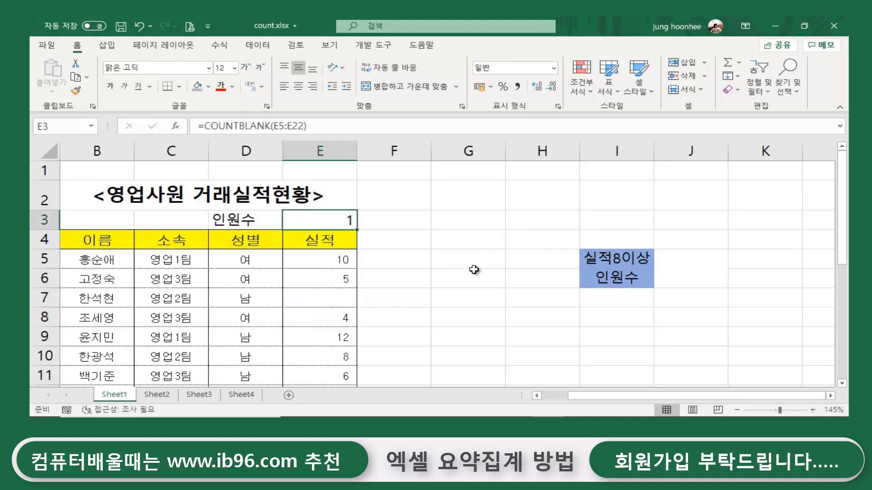
pyautogui.scroll(-2, 386, 304)
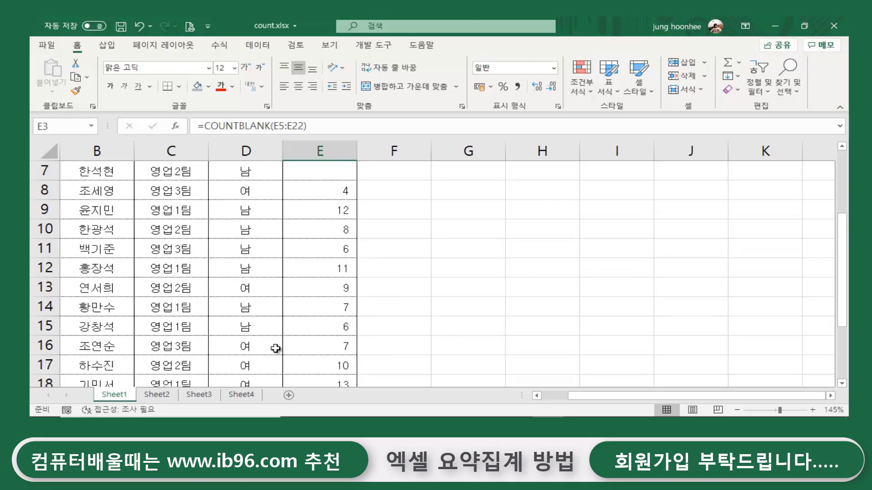
pyautogui.click(326, 326)
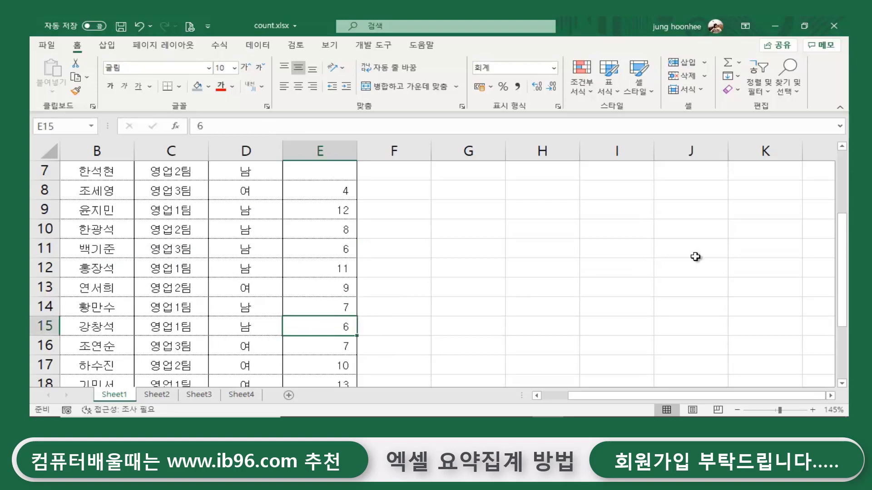
pyautogui.click(439, 343)
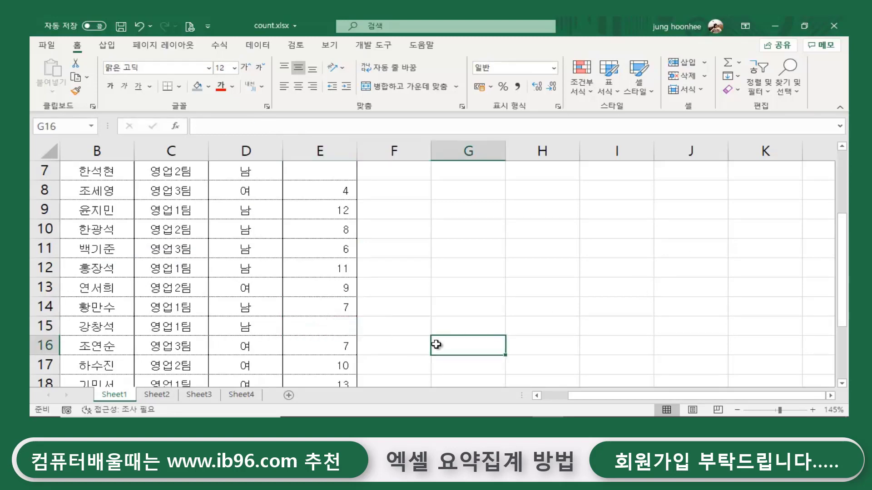
pyautogui.scroll(2, 384, 267)
pyautogui.click(313, 214)
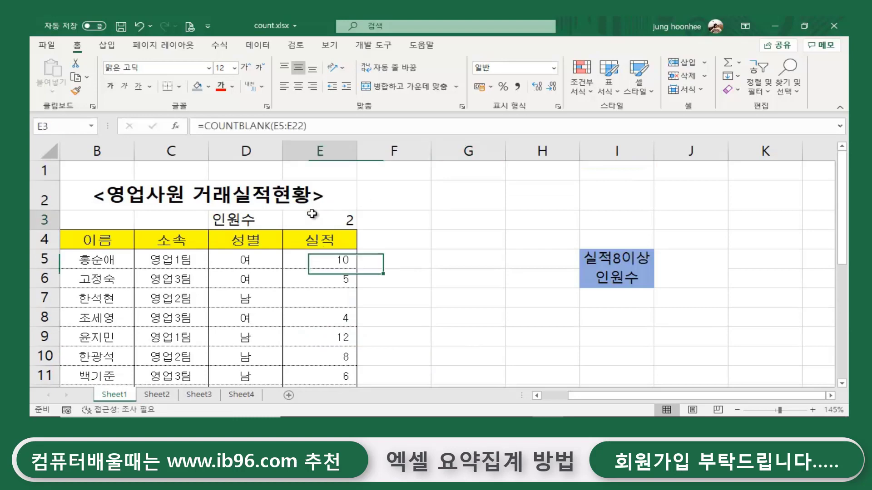
pyautogui.click(240, 224)
pyautogui.click(315, 220)
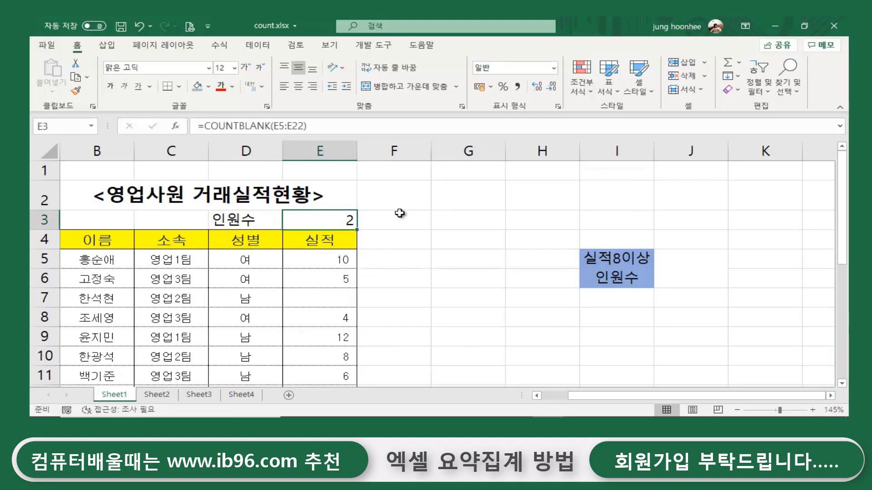
# Step through the 실적 values E5 to E8 and return to E3's formula
pyautogui.click(324, 260)
pyautogui.click(318, 278)
pyautogui.click(319, 298)
pyautogui.click(322, 319)
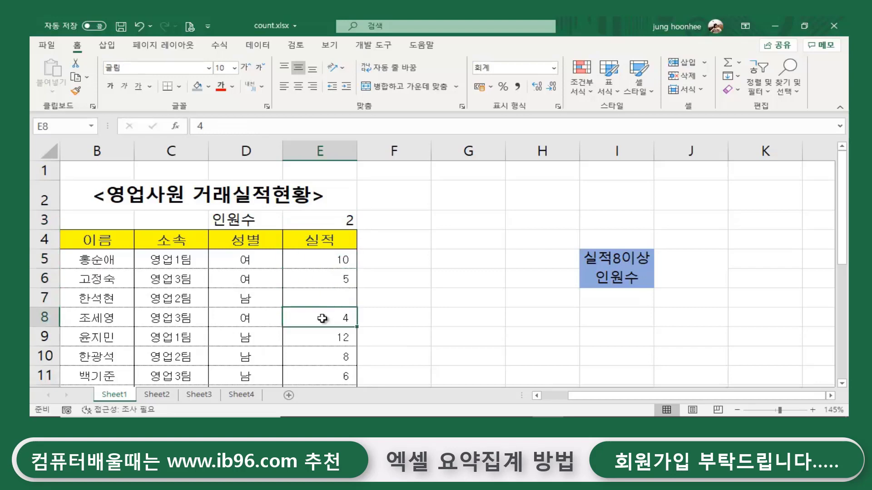
pyautogui.click(331, 222)
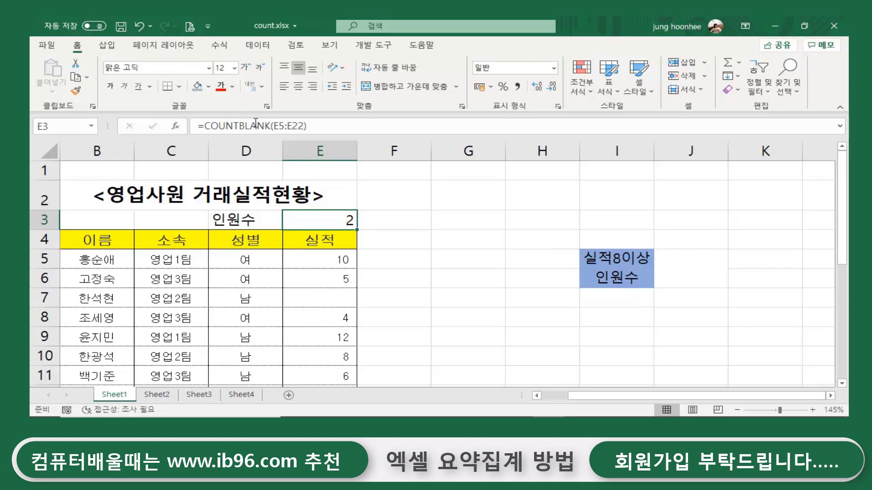
# Rewrite E3's formula as =COUNTA(B5:B22) over the name cells
pyautogui.click(308, 128)
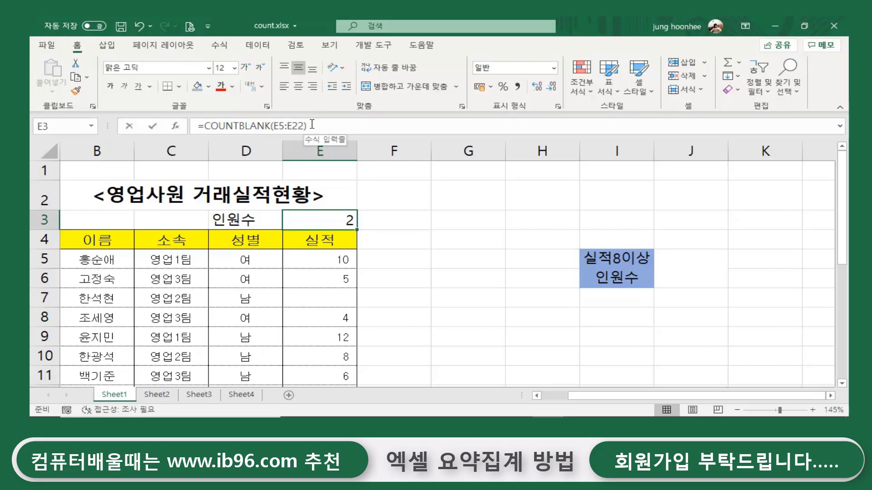
pyautogui.moveTo(307, 126); pyautogui.dragTo(239, 126)
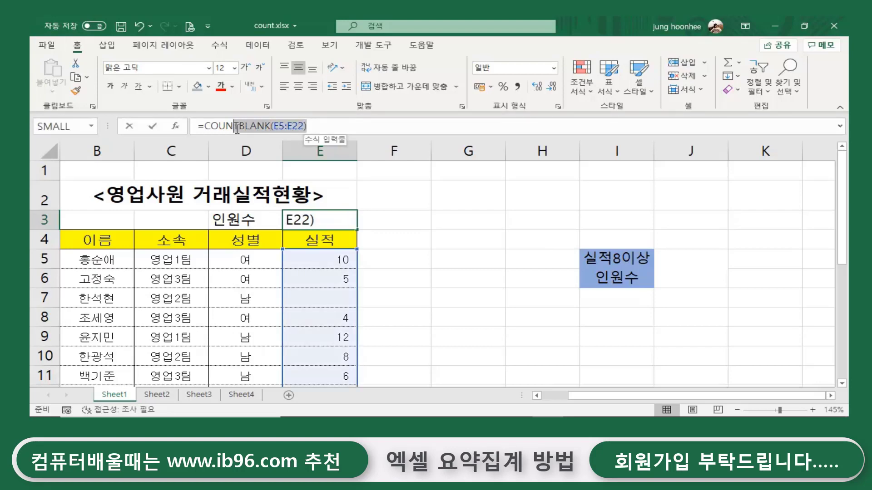
pyautogui.write('a')
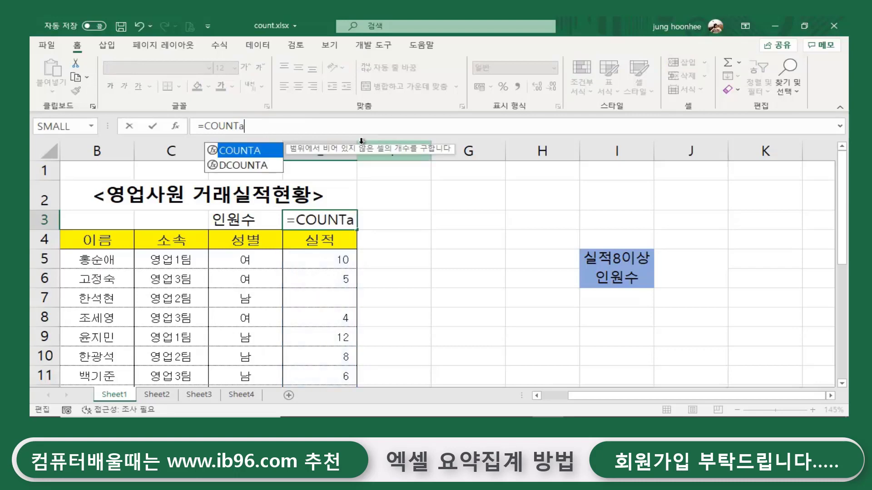
pyautogui.write('(')
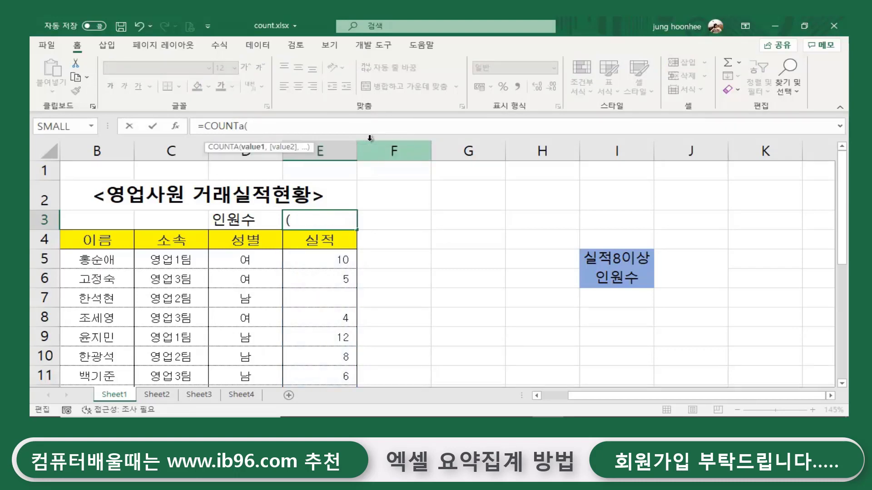
pyautogui.click(88, 257)
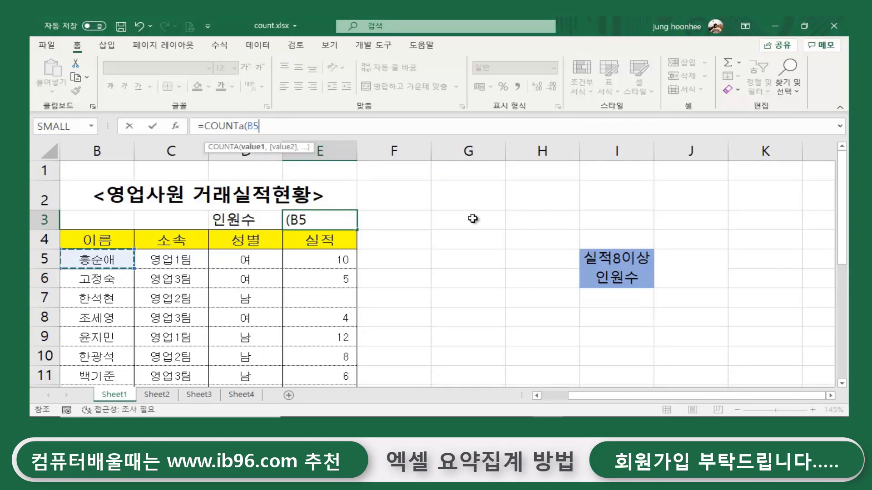
pyautogui.hotkey('ctrl', 'shift', 'Down')
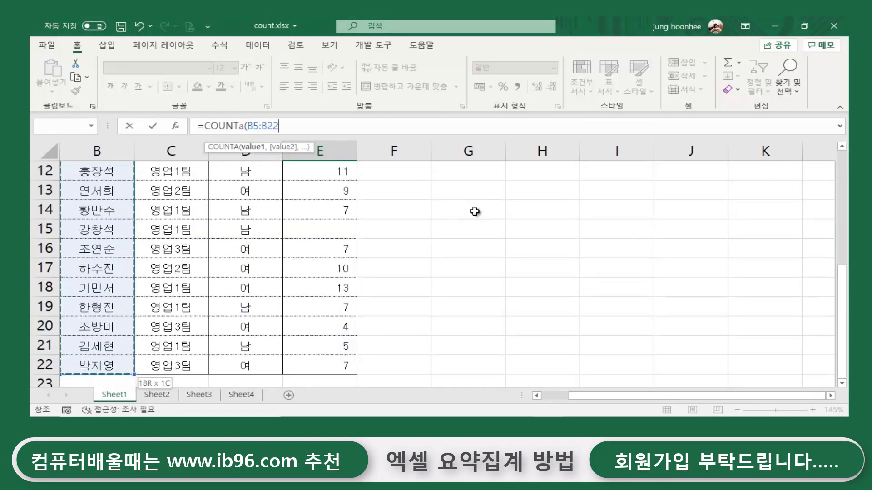
pyautogui.press('Escape')
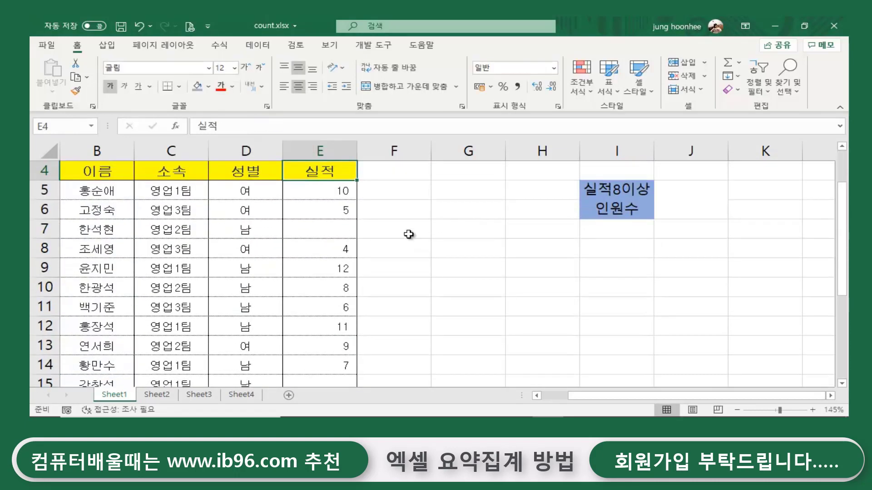
# Confirm E3 shows 18 staff, then select the empty 실적 cell E7
pyautogui.scroll(1, 408, 234)
pyautogui.click(336, 221)
pyautogui.click(438, 237)
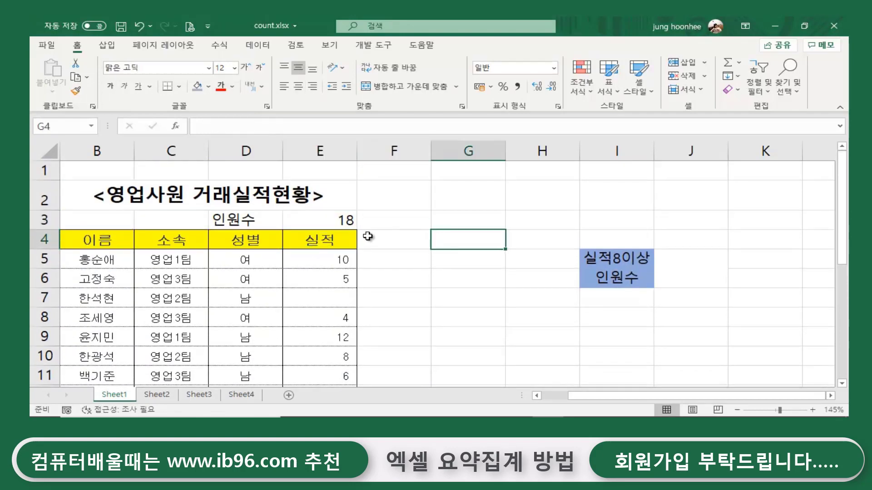
pyautogui.click(331, 221)
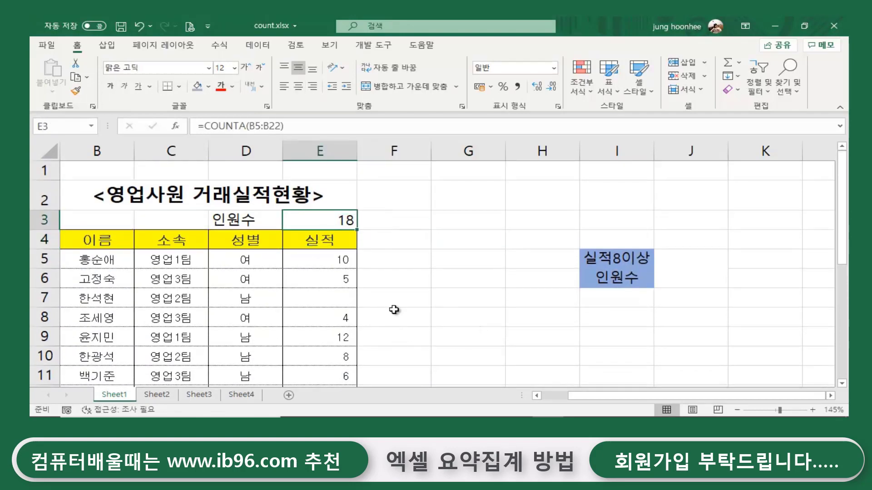
pyautogui.click(324, 299)
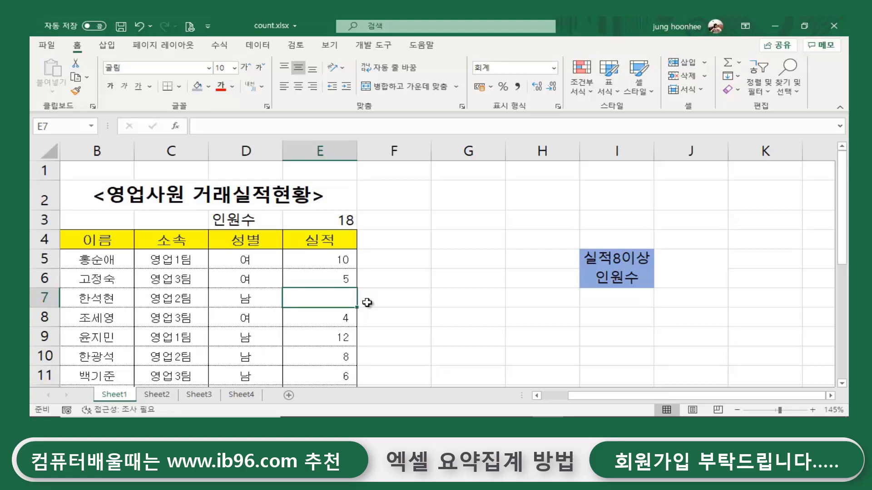
# Type 11 into E7 and 5 into E15, restoring the complete 실적 column
pyautogui.write('11')
pyautogui.click(300, 354)
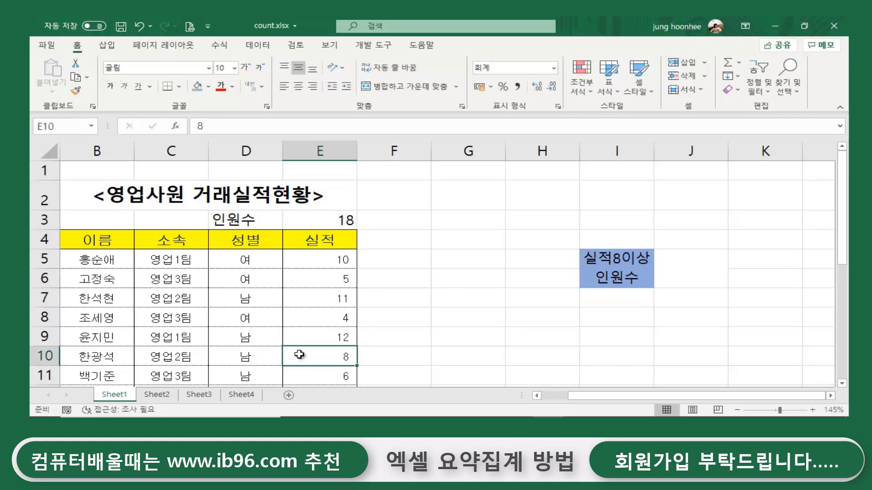
pyautogui.scroll(-3, 299, 354)
pyautogui.click(351, 265)
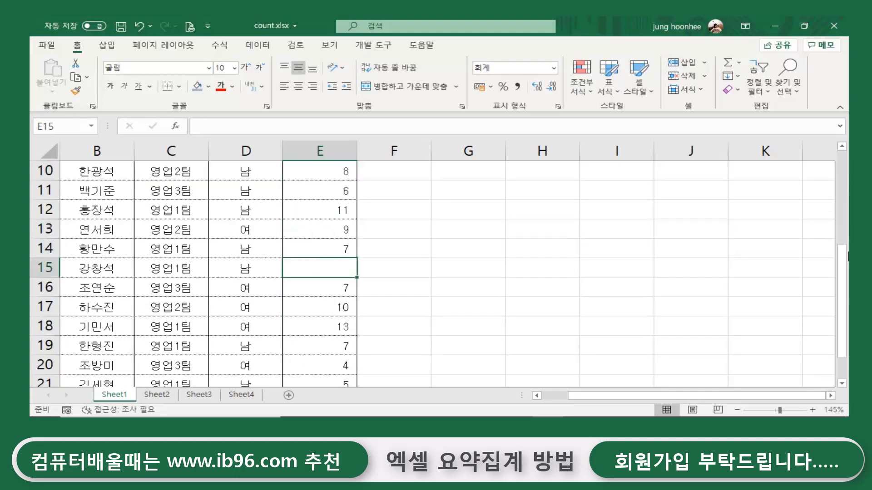
pyautogui.write('5')
pyautogui.press('Return')
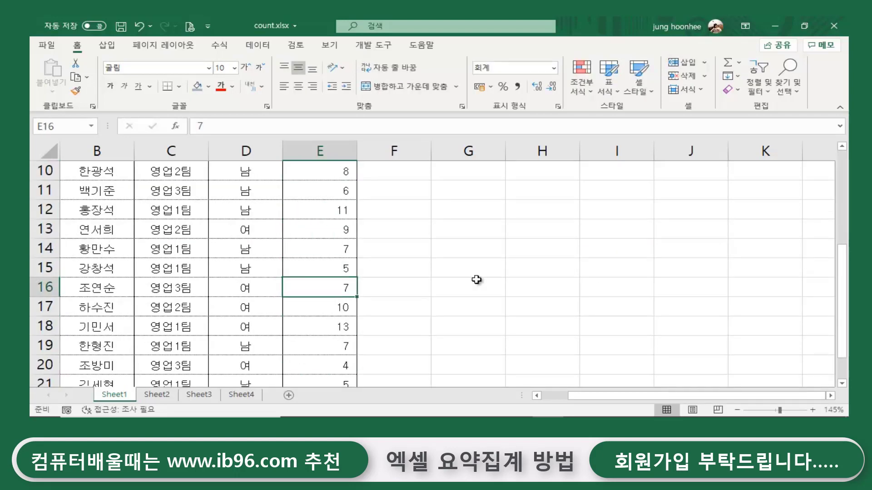
pyautogui.scroll(3, 407, 225)
pyautogui.click(439, 291)
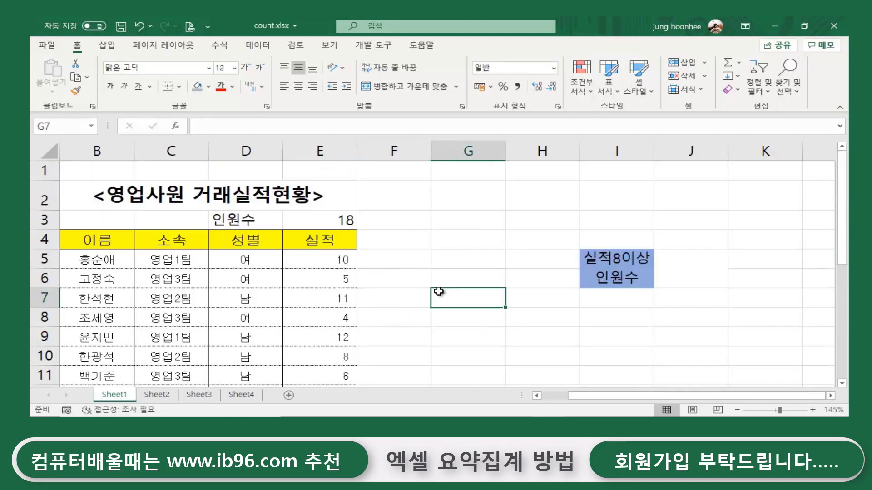
pyautogui.click(396, 273)
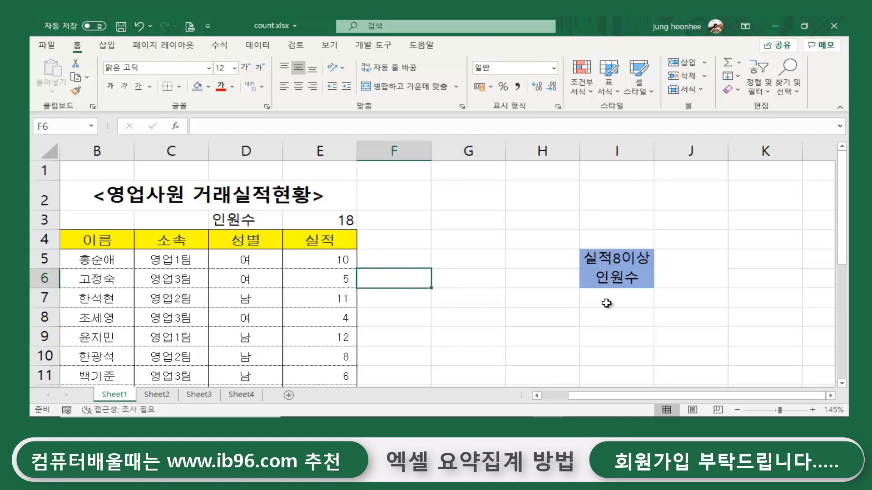
pyautogui.click(621, 264)
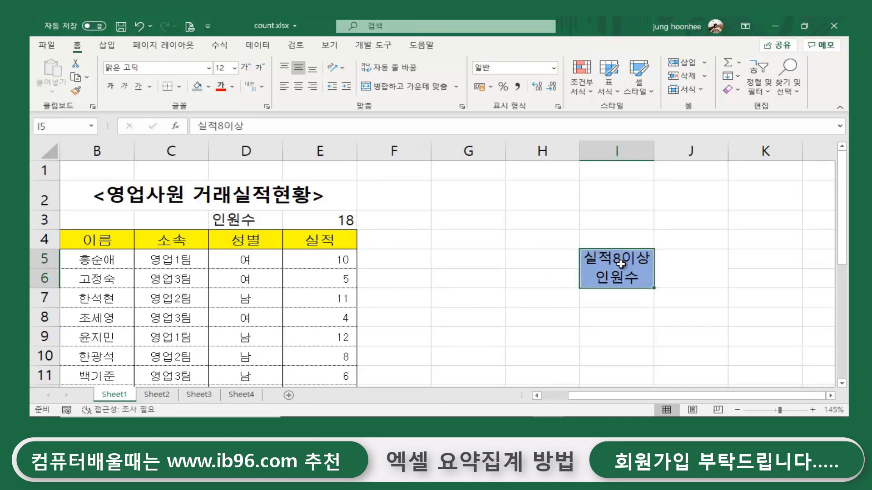
pyautogui.click(690, 266)
pyautogui.click(635, 270)
pyautogui.click(691, 272)
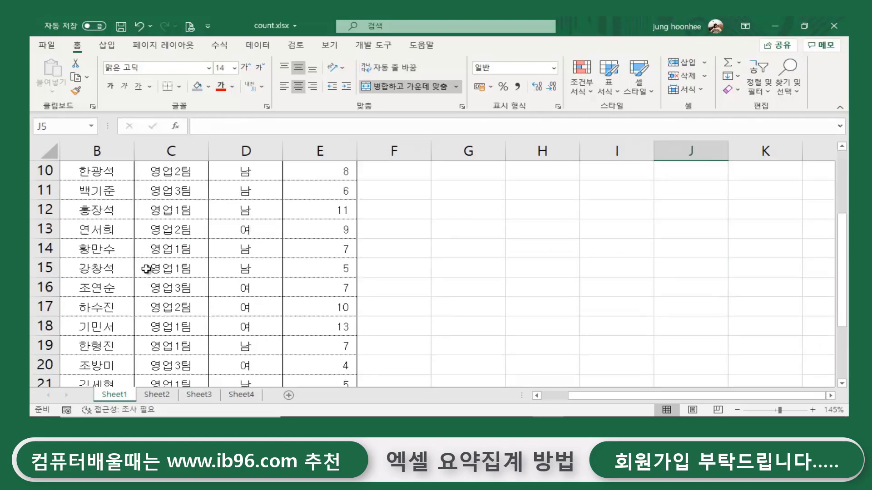
pyautogui.scroll(-3, 146, 270)
pyautogui.scroll(-1, 145, 270)
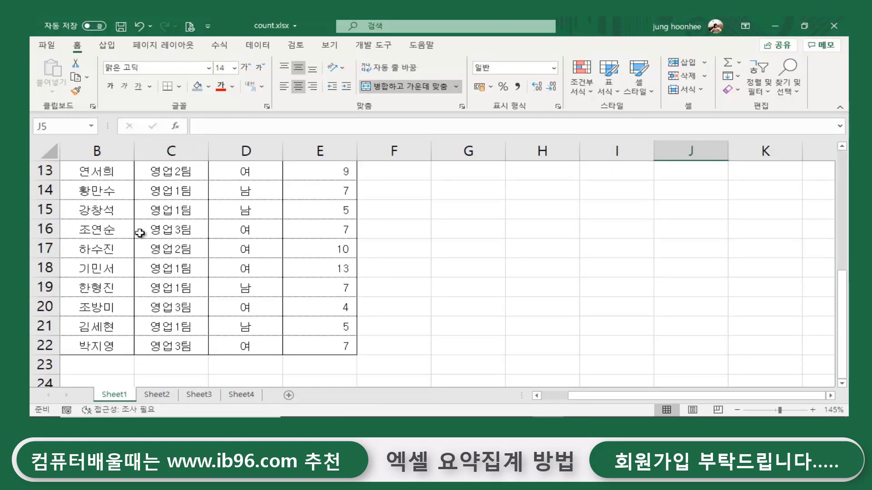
pyautogui.scroll(4, 333, 281)
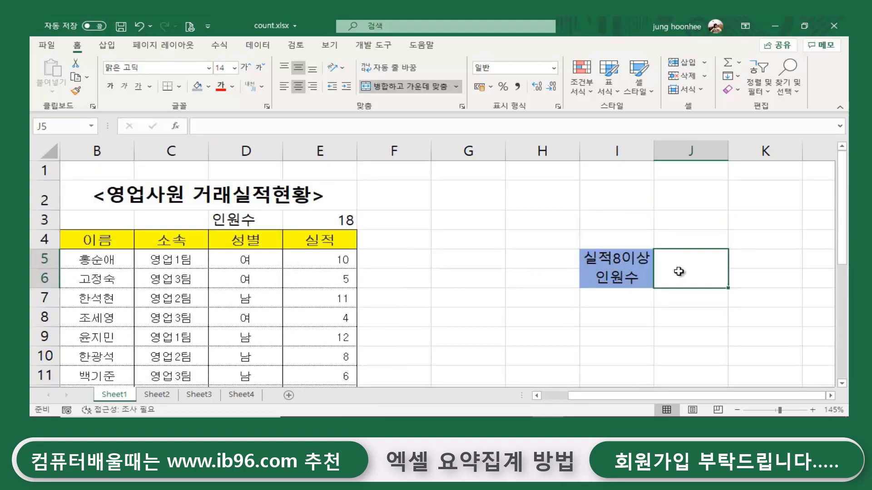
pyautogui.click(325, 242)
pyautogui.click(326, 299)
pyautogui.click(327, 338)
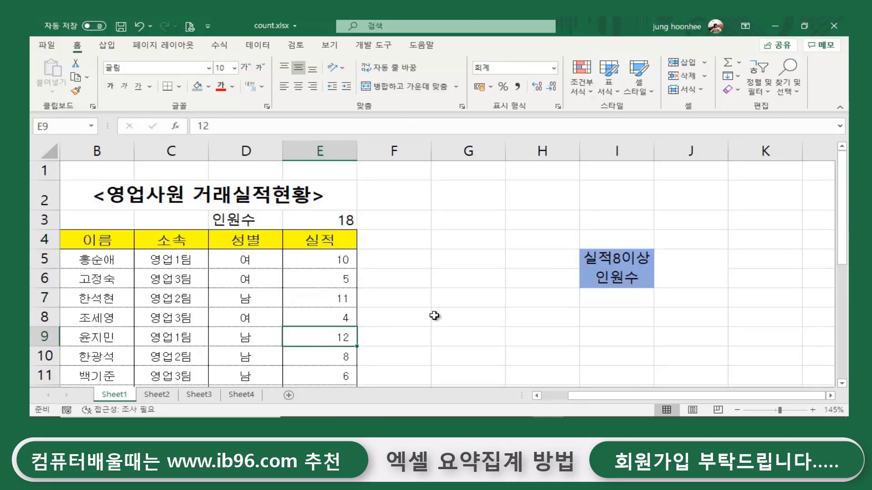
pyautogui.click(434, 316)
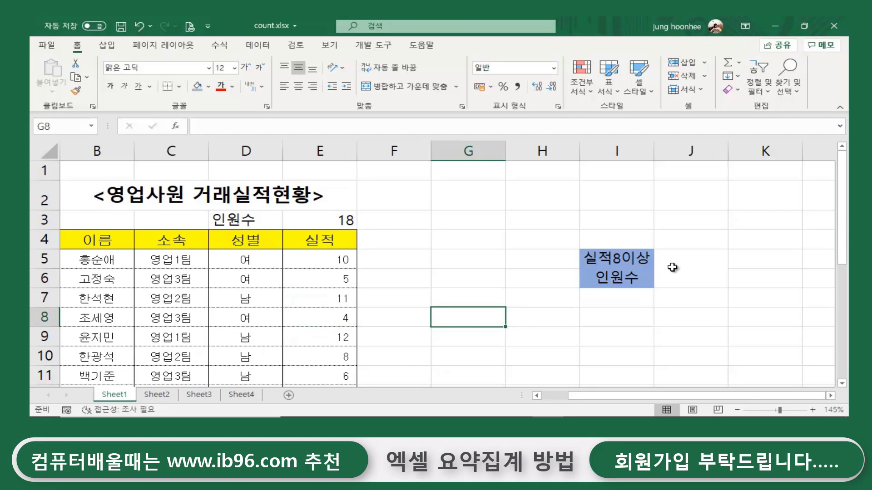
pyautogui.click(611, 279)
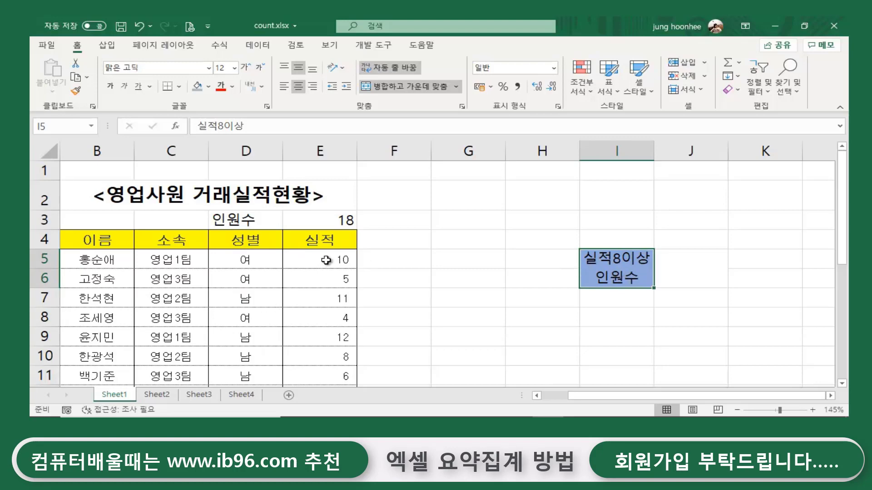
pyautogui.moveTo(638, 272); pyautogui.dragTo(649, 274)
pyautogui.click(691, 268)
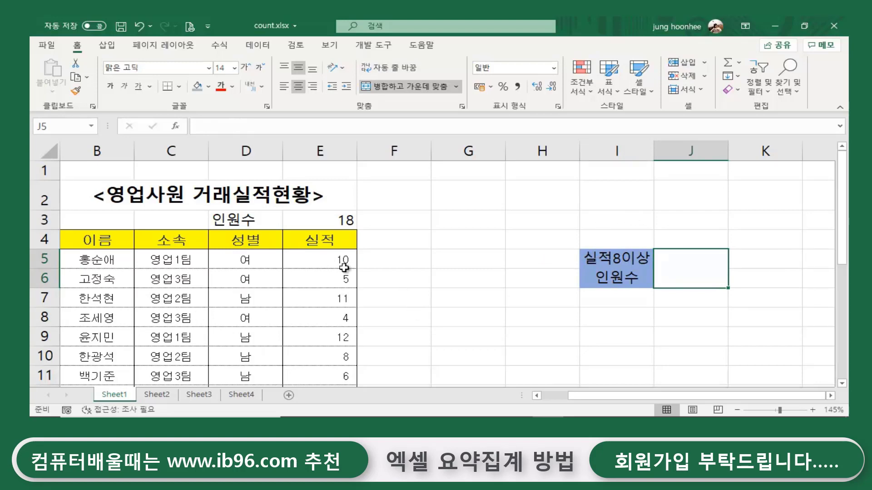
pyautogui.scroll(-1, 312, 255)
pyautogui.scroll(-3, 315, 280)
pyautogui.scroll(4, 315, 280)
# Delete the =count, =counta and =countblank lines from the Notepad function list
pyautogui.click(612, 376)
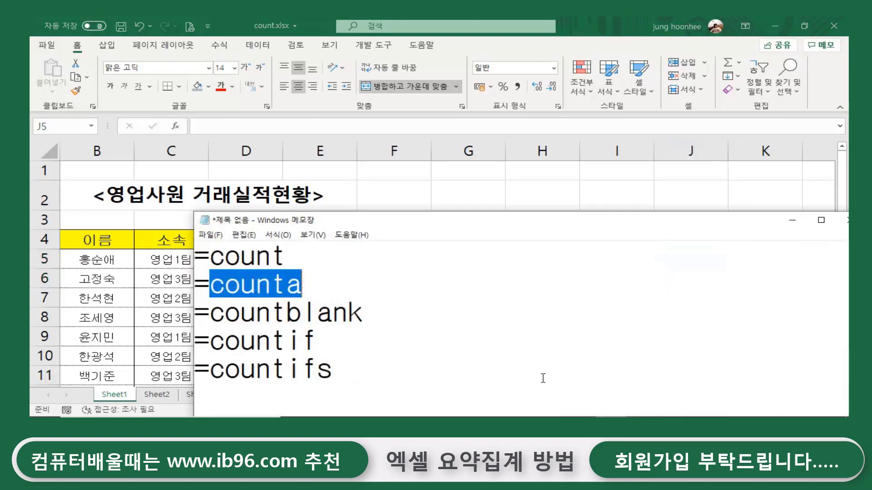
pyautogui.click(300, 347)
pyautogui.moveTo(210, 255); pyautogui.dragTo(310, 284)
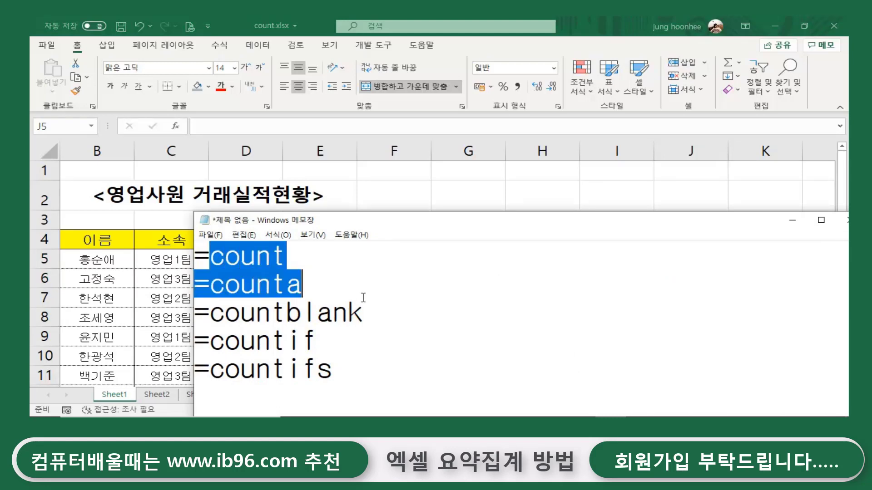
pyautogui.moveTo(363, 298); pyautogui.dragTo(388, 312)
pyautogui.press('Delete')
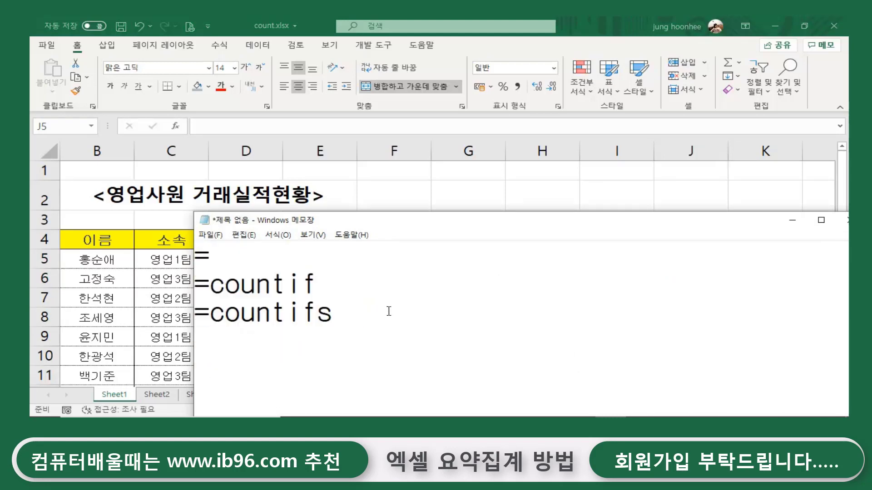
pyautogui.press('BackSpace')
# Reposition the Notepad window over the Excel table beside the 실적8이상 인원수 label
pyautogui.moveTo(340, 221); pyautogui.dragTo(431, 289)
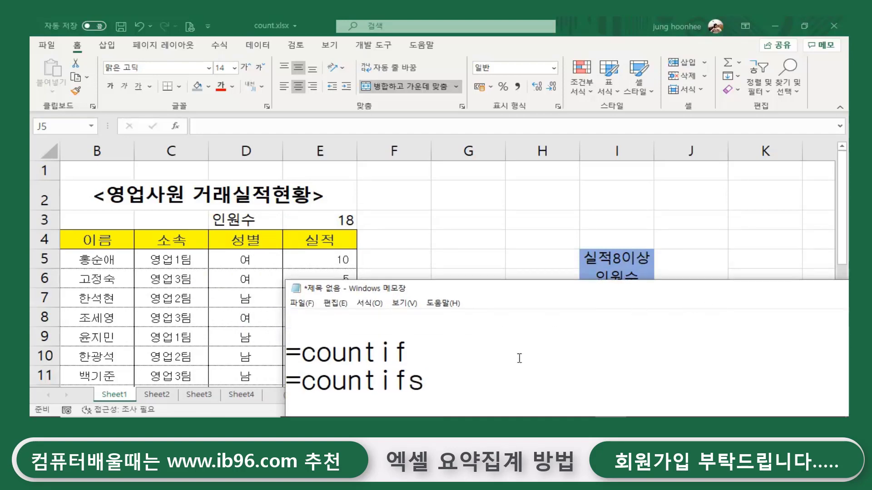
pyautogui.moveTo(306, 350); pyautogui.dragTo(410, 352)
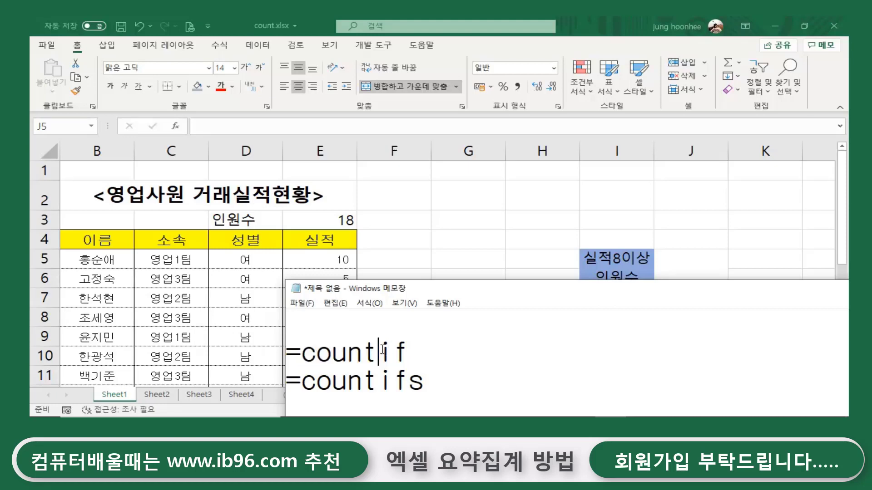
pyautogui.click(420, 350)
pyautogui.moveTo(779, 290)
pyautogui.mouseDown()
pyautogui.moveTo(746, 287)
pyautogui.moveTo(722, 316)
pyautogui.mouseUp()
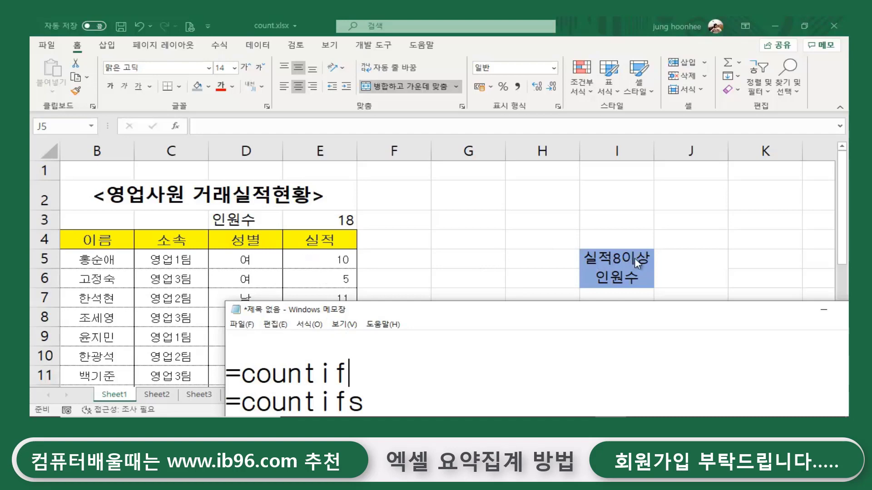
# Hide Notepad and type =countif( into cell J5
pyautogui.click(823, 315)
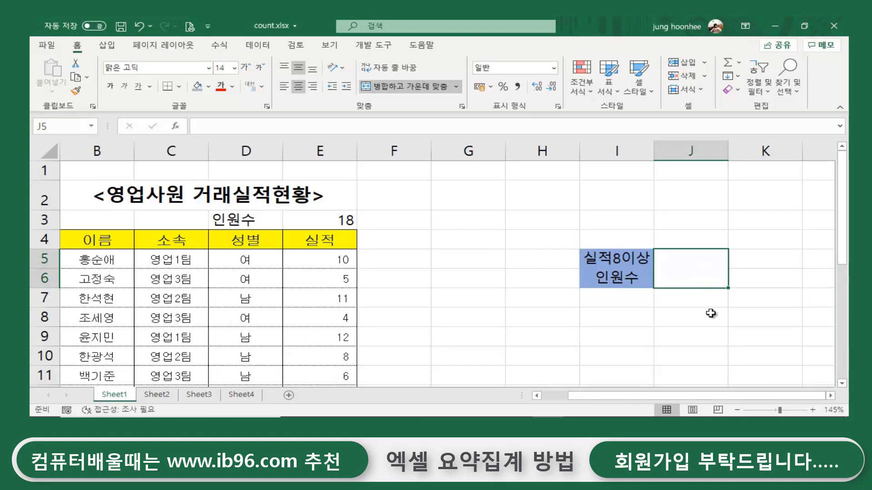
pyautogui.click(830, 396)
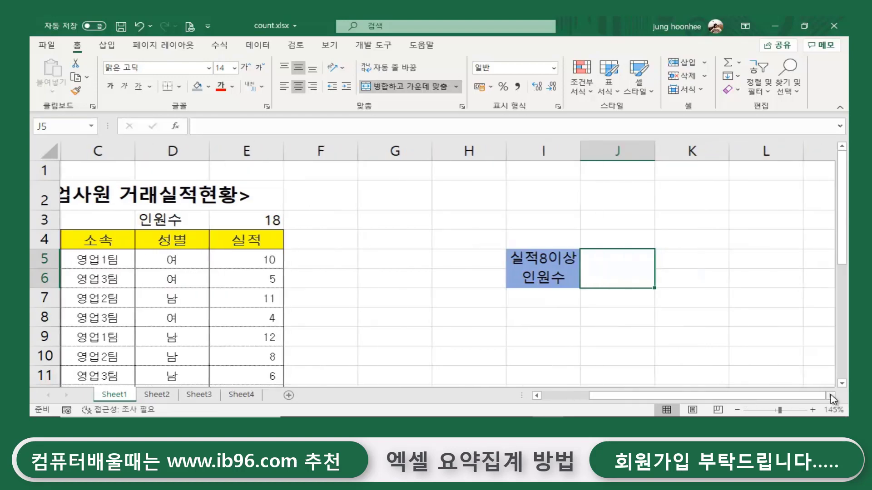
pyautogui.click(830, 396)
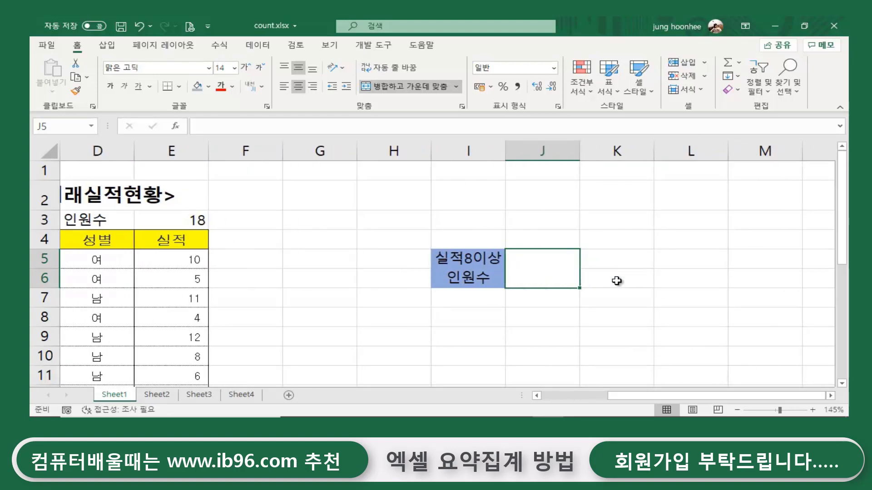
pyautogui.write('=')
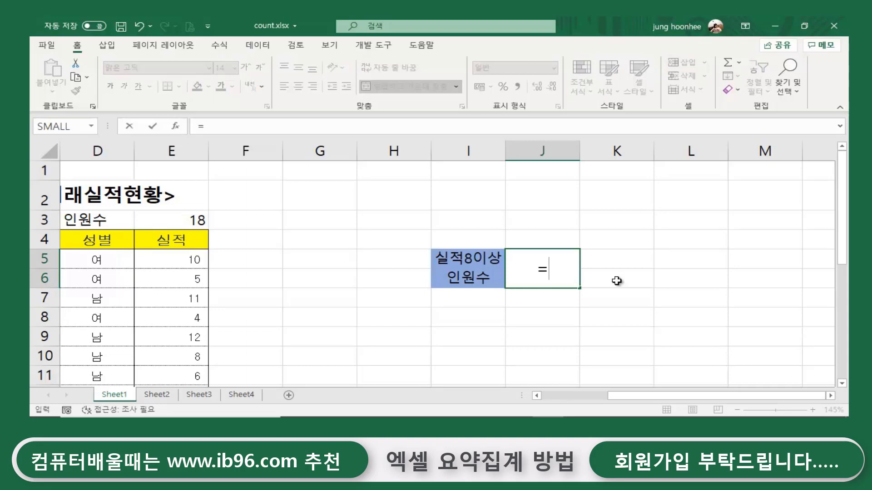
pyautogui.write('co')
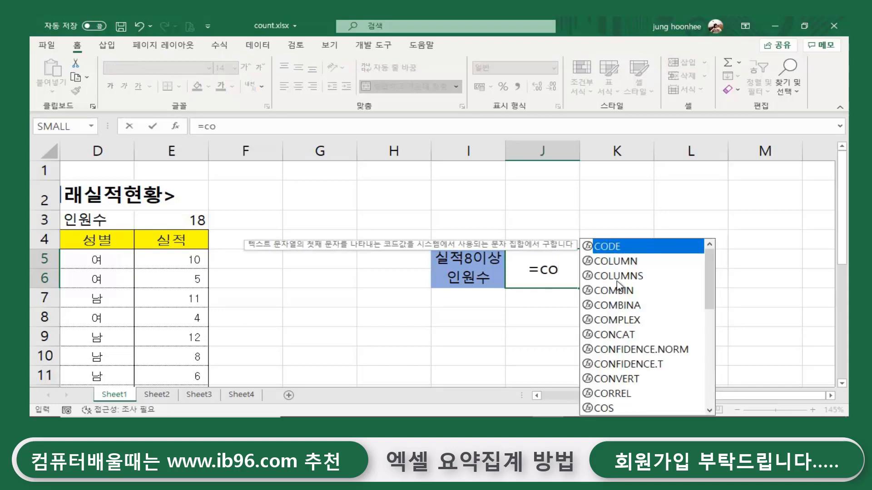
pyautogui.write('unt')
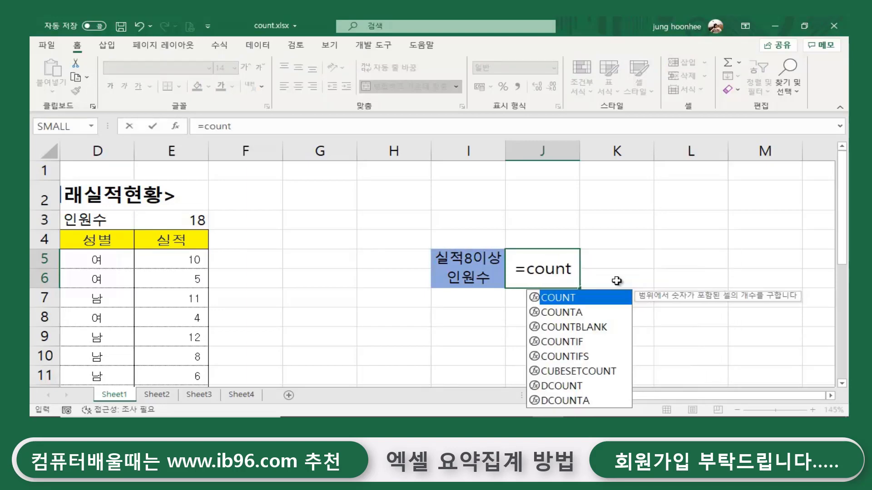
pyautogui.write('if')
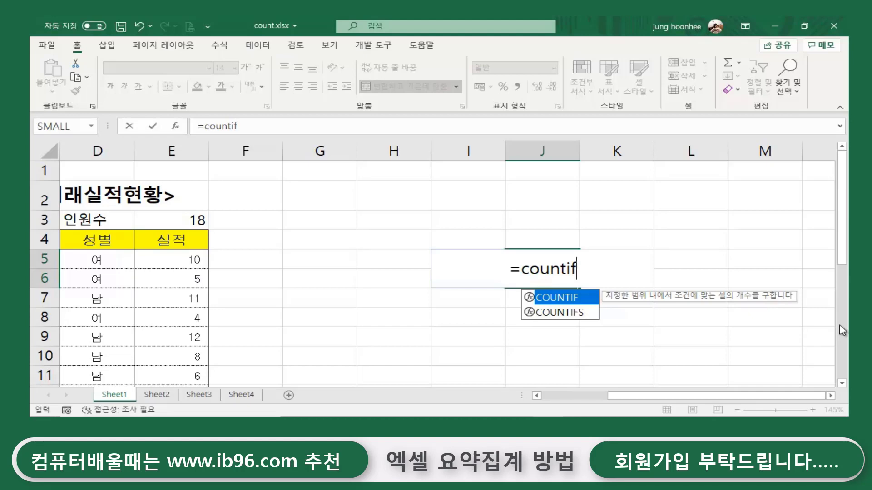
pyautogui.write('(')
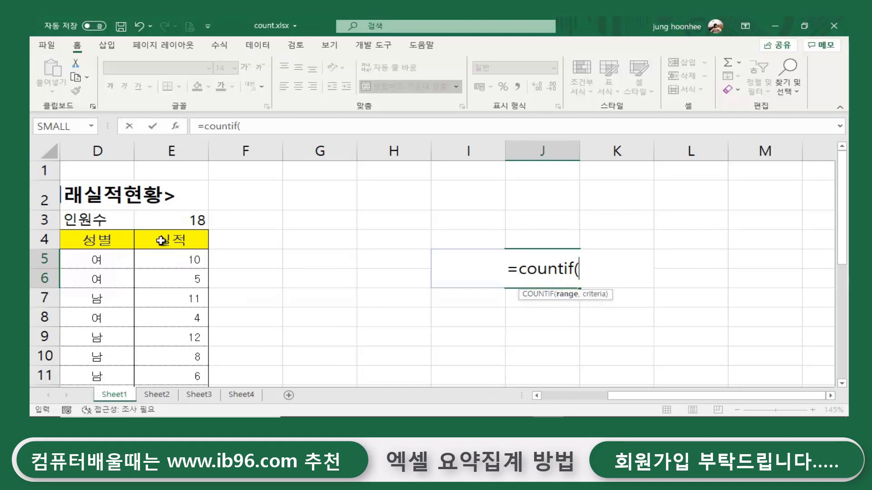
# Give the J5 COUNTIF the range E5:E22 and add the comma before its criteria
pyautogui.click(179, 258)
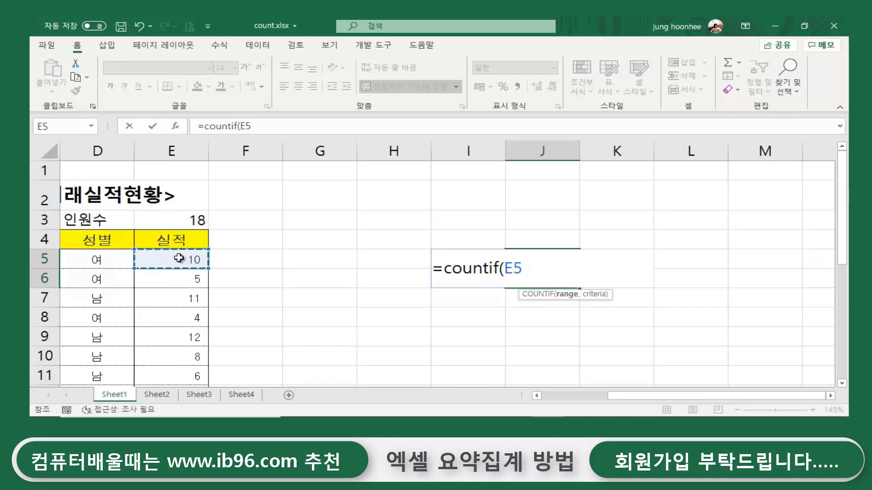
pyautogui.moveTo(179, 258); pyautogui.dragTo(175, 384)
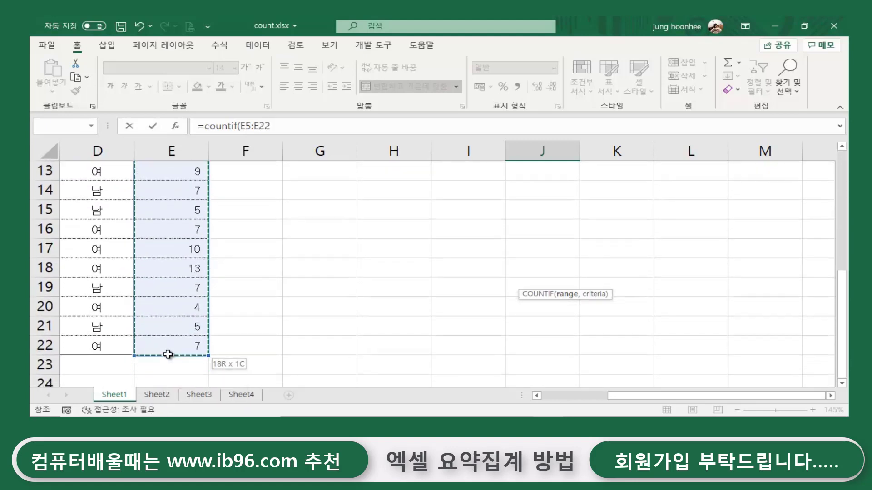
pyautogui.moveTo(174, 384)
pyautogui.mouseDown()
pyautogui.moveTo(172, 347)
pyautogui.moveTo(157, 346)
pyautogui.mouseUp()
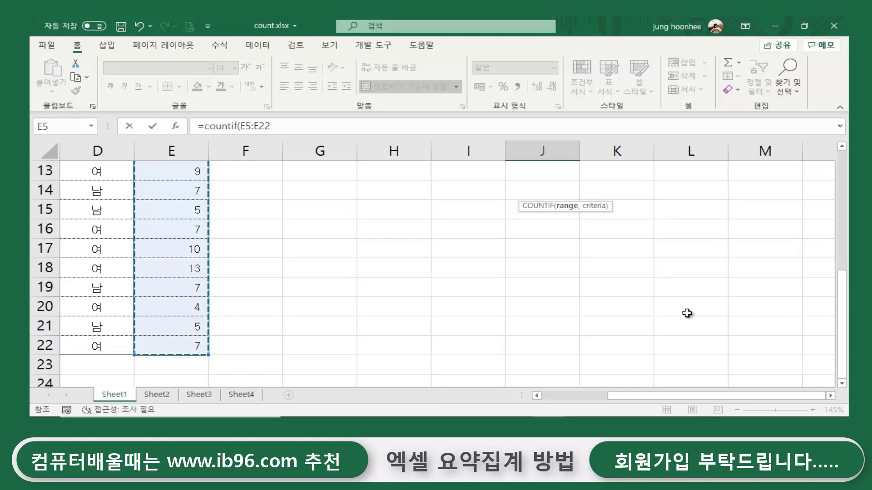
pyautogui.write(')')
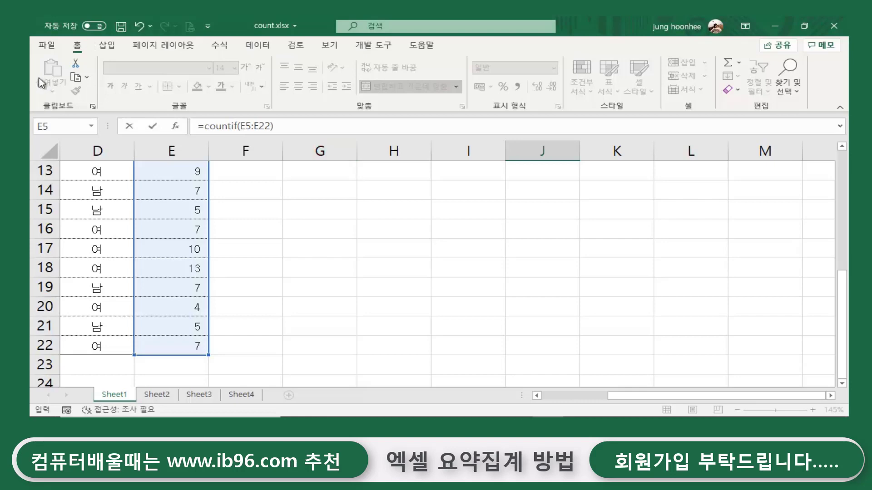
pyautogui.scroll(2, 381, 240)
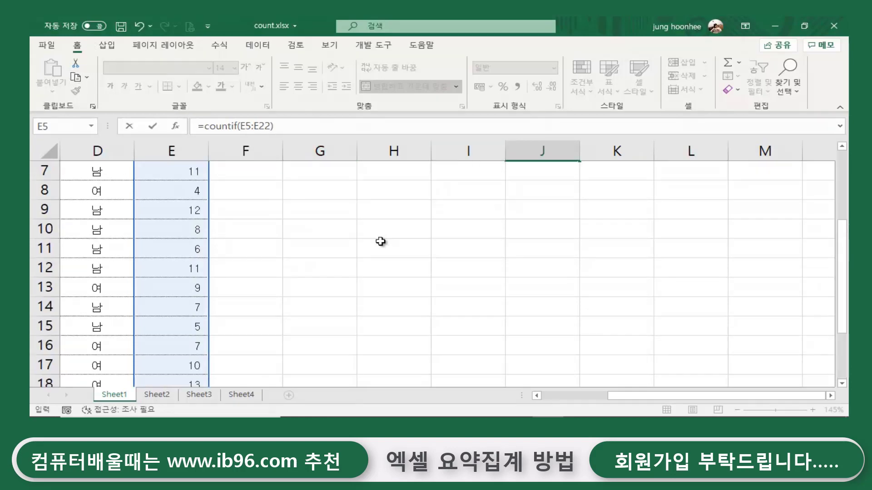
pyautogui.scroll(2, 381, 241)
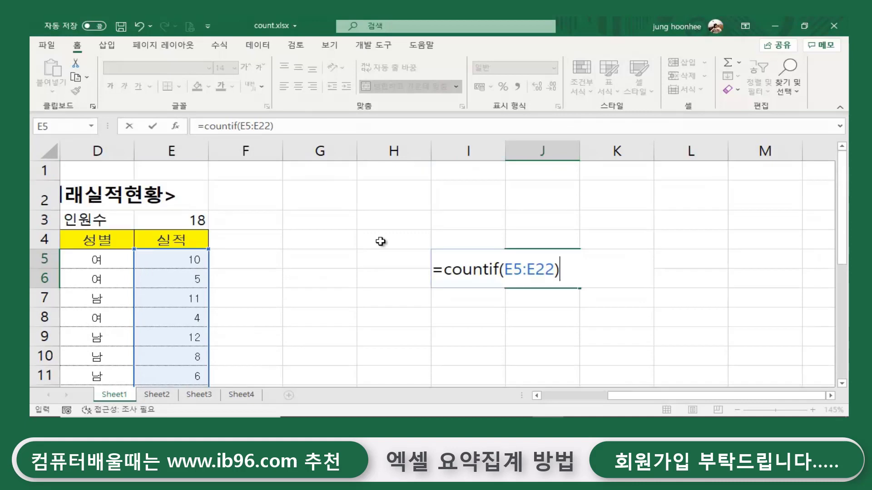
pyautogui.click(554, 269)
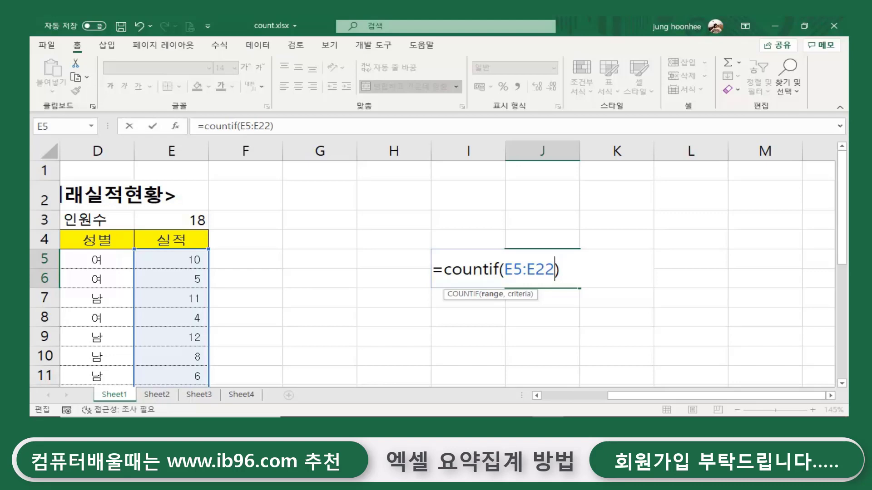
pyautogui.write(',')
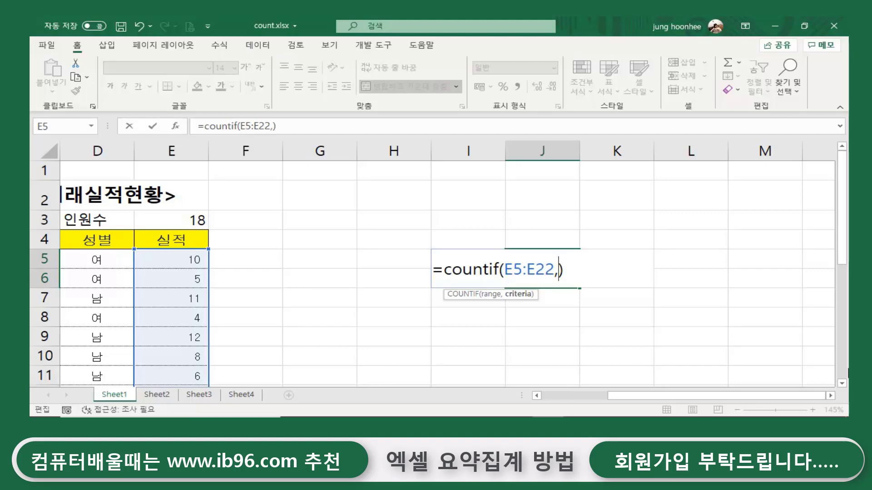
# Enter the quoted criterion ">=8" so J5 reads =countif(E5:E22,">=8")
pyautogui.write('>')
pyautogui.write('=')
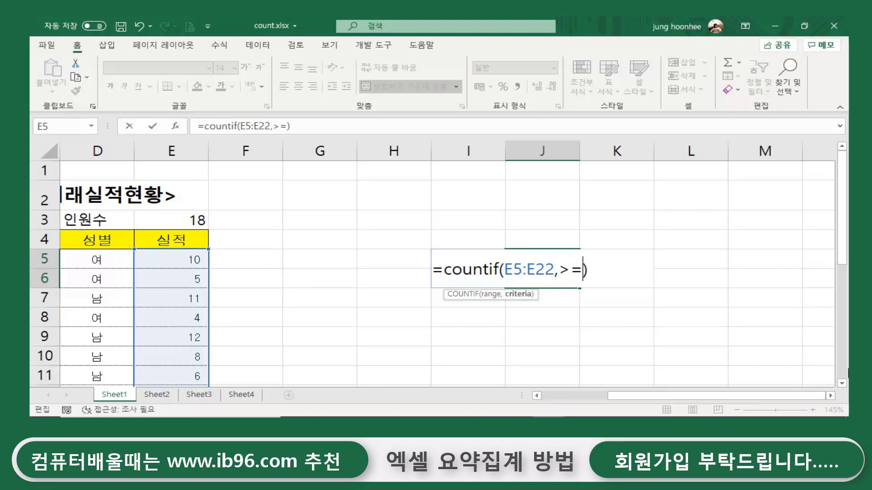
pyautogui.write('8')
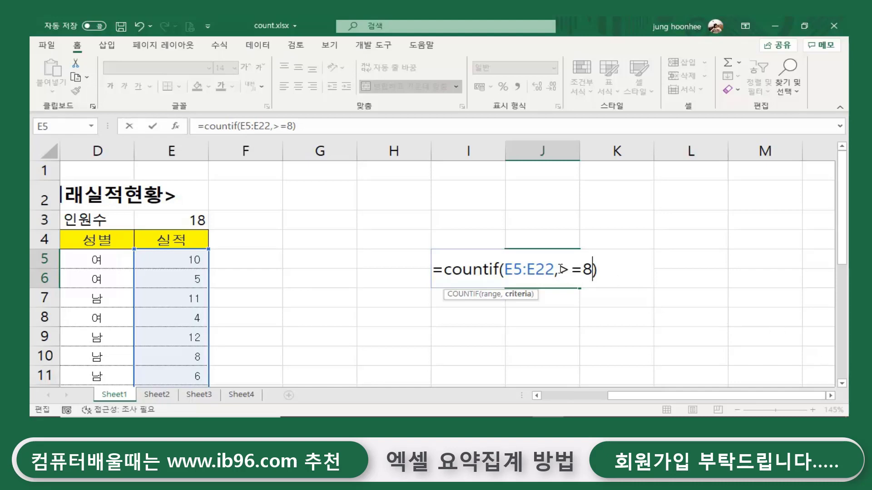
pyautogui.click(561, 269)
pyautogui.write('"')
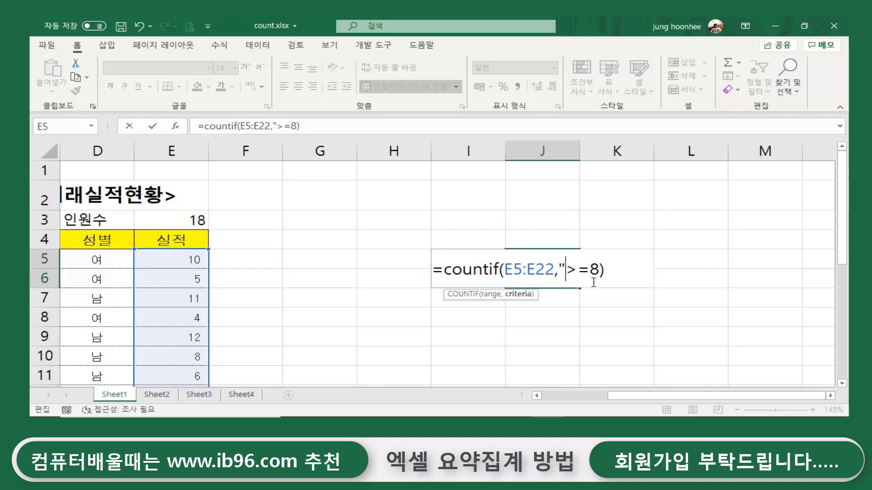
pyautogui.click(599, 270)
pyautogui.write('"')
pyautogui.press('Right')
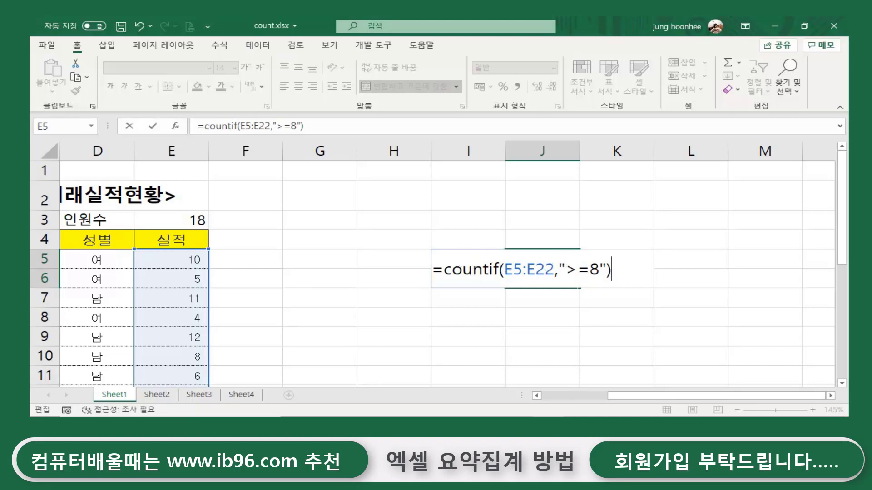
# Commit the J5 COUNTIF formula, which returns 8, and review it
pyautogui.press('Return')
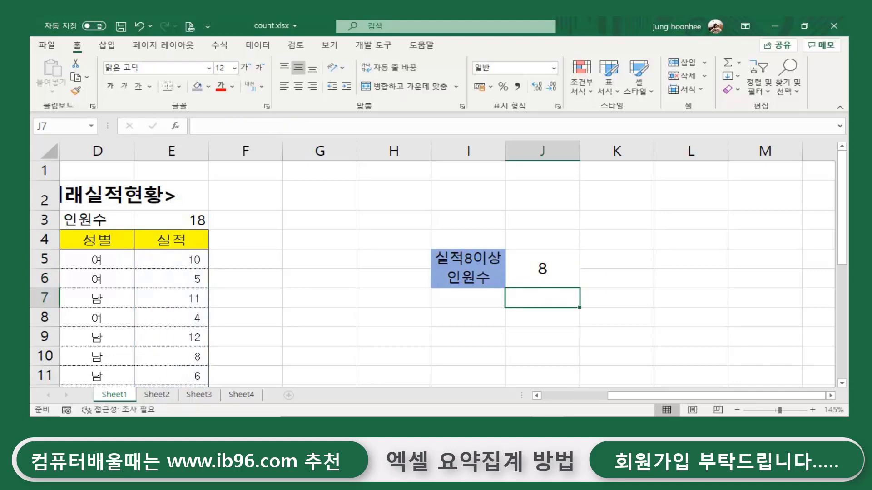
pyautogui.click(556, 269)
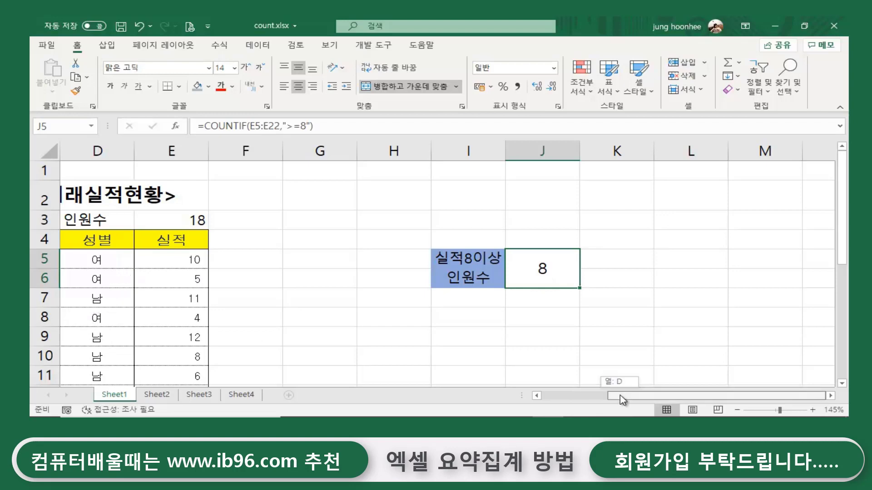
pyautogui.moveTo(619, 398); pyautogui.dragTo(554, 405)
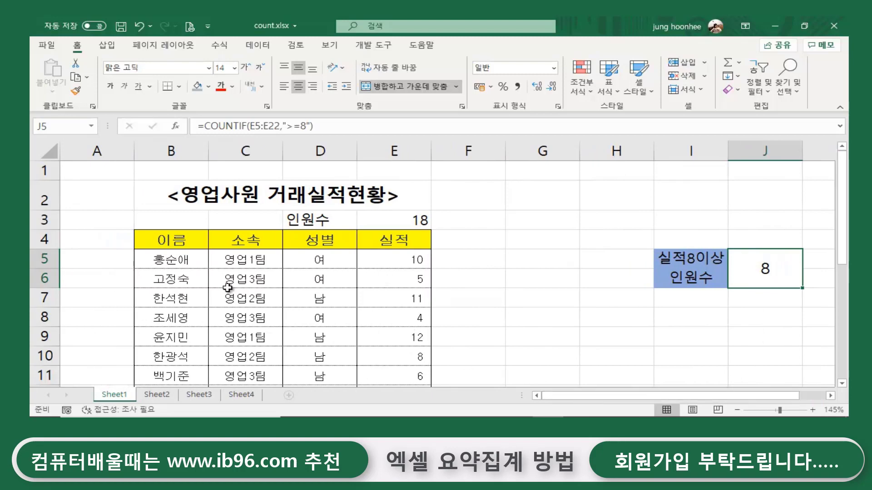
# Change E6's 실적 from 5 to 9 and confirm J5's count rises to 9
pyautogui.moveTo(185, 275); pyautogui.dragTo(318, 275)
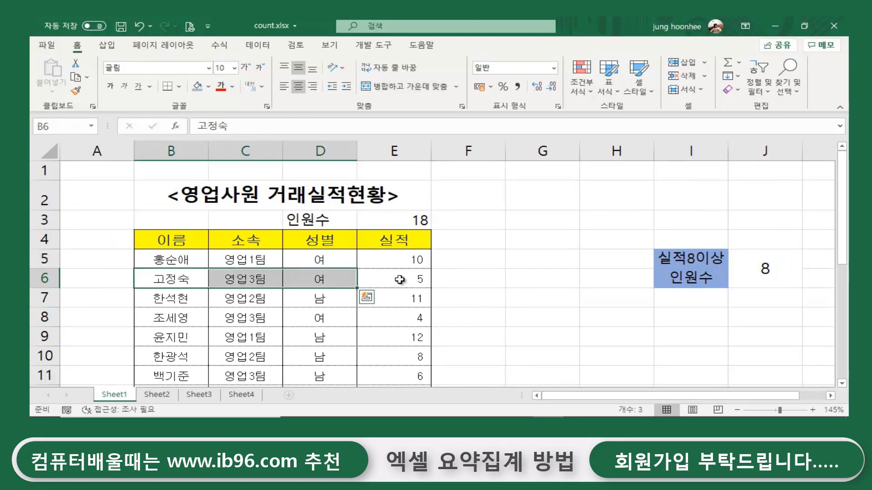
pyautogui.click(418, 283)
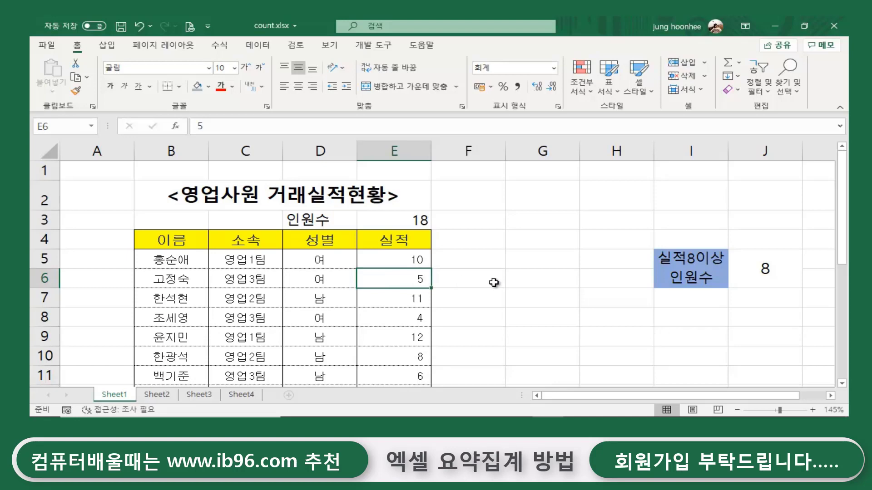
pyautogui.write('9')
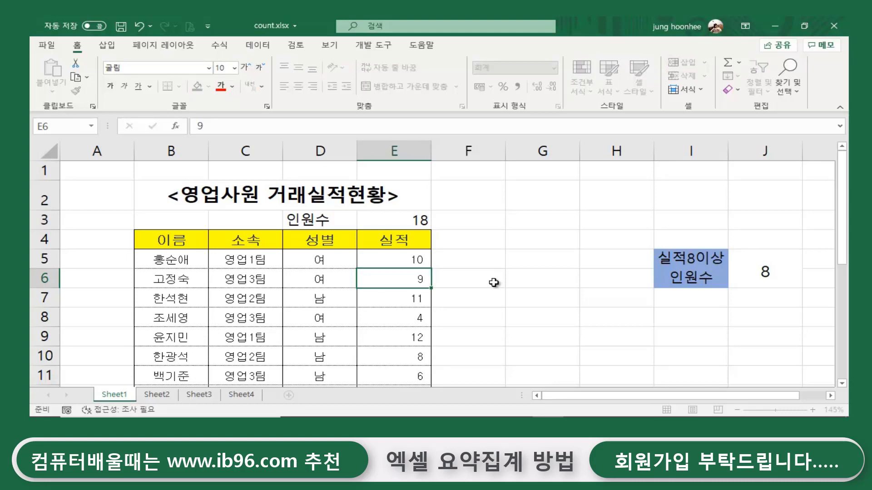
pyautogui.press('Return')
pyautogui.click(693, 267)
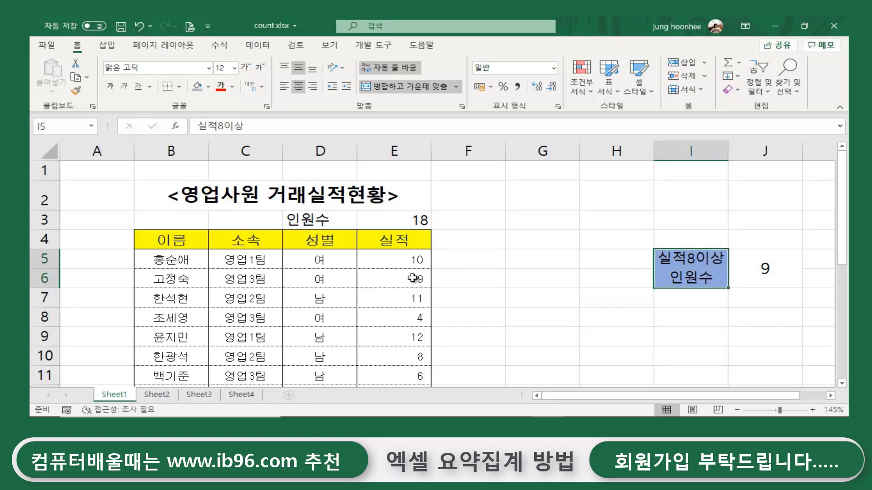
pyautogui.click(769, 272)
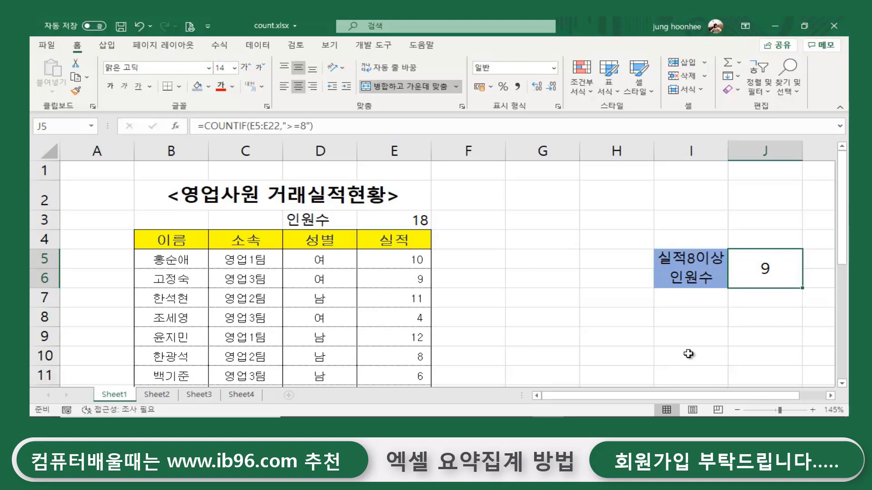
# In J7, start =countif( with the 성별 range D5:D22
pyautogui.click(774, 302)
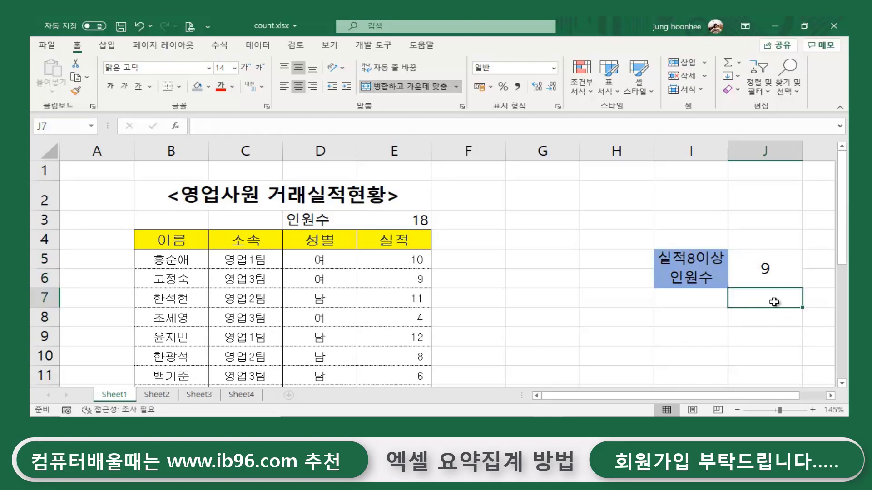
pyautogui.click(692, 297)
pyautogui.click(757, 300)
pyautogui.click(700, 301)
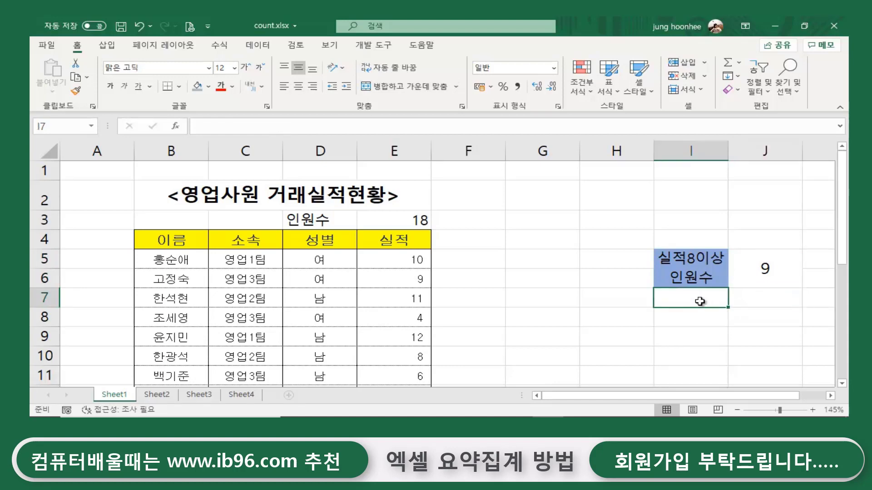
pyautogui.click(763, 302)
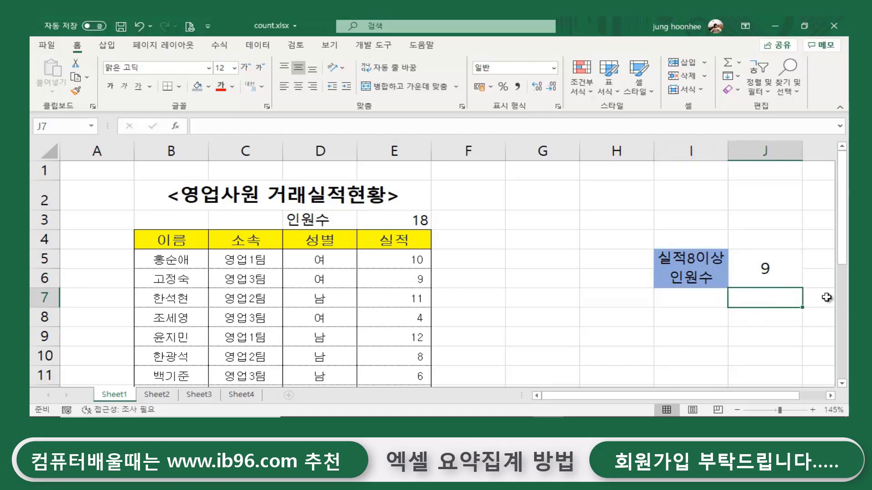
pyautogui.hscroll(1, 720, 403)
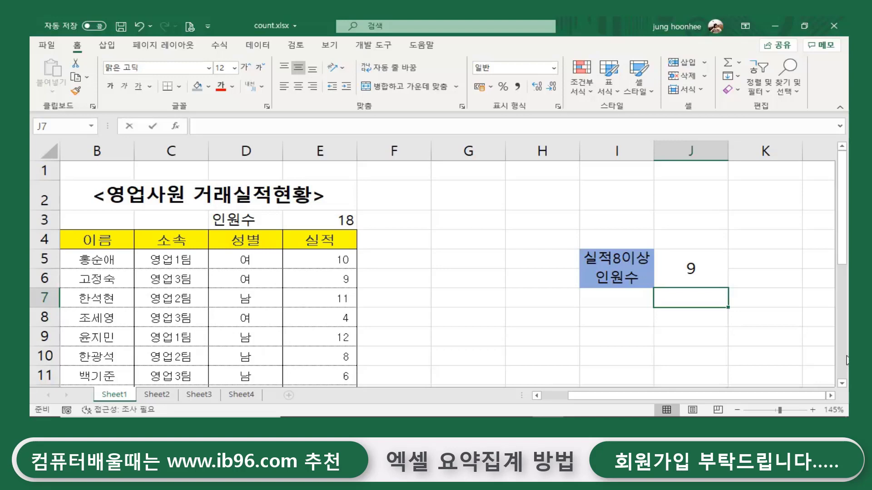
pyautogui.write('=co')
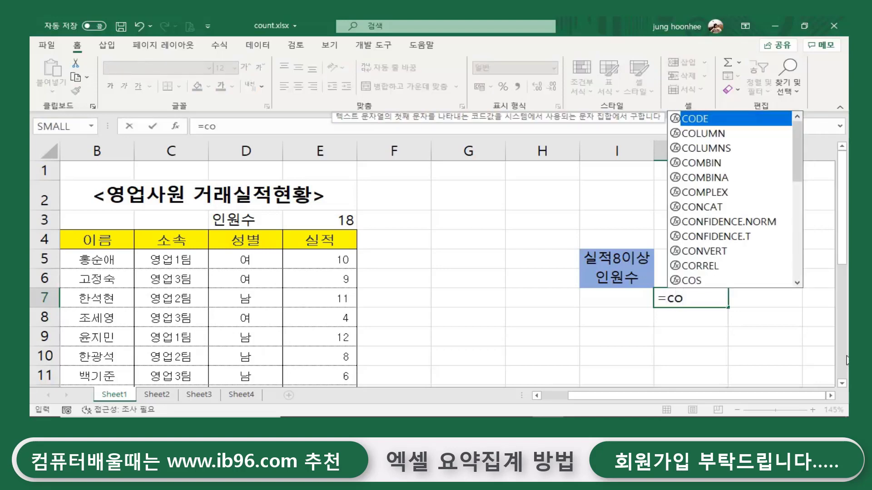
pyautogui.write('untif')
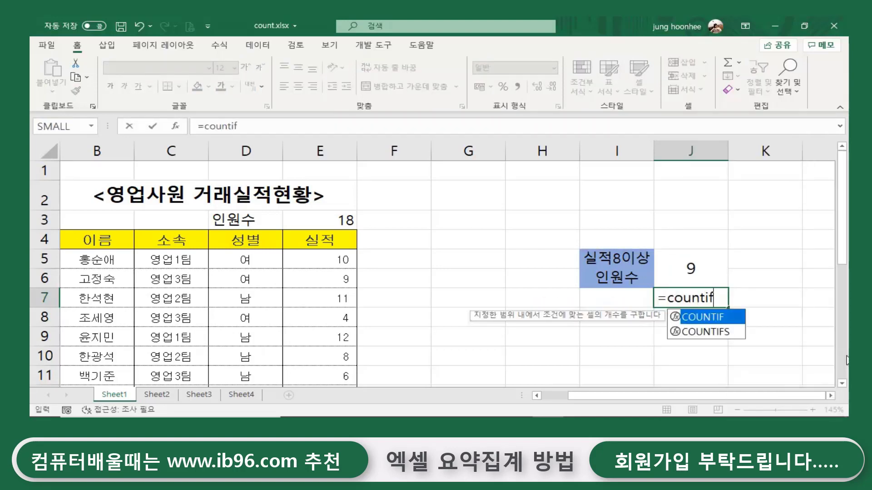
pyautogui.write('(')
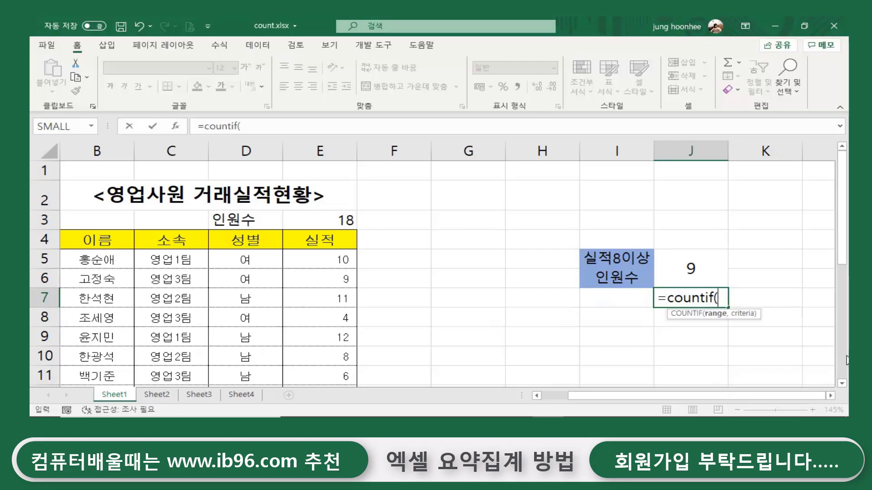
pyautogui.click(242, 260)
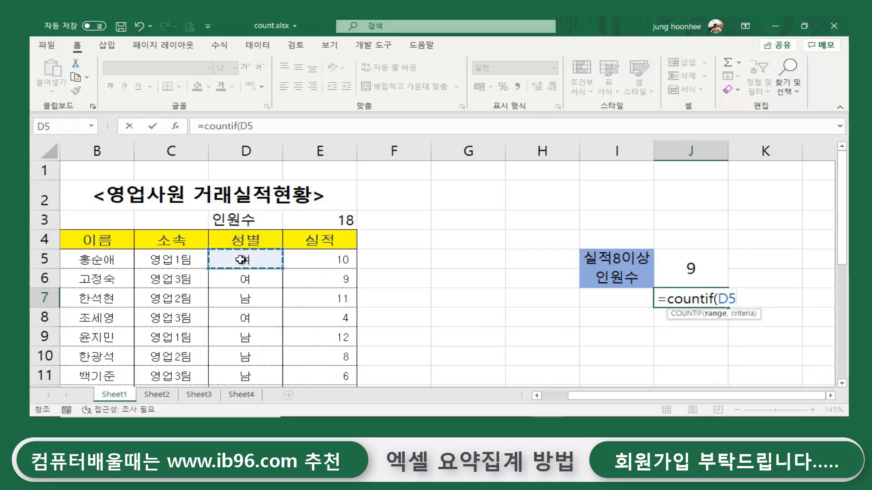
pyautogui.moveTo(241, 262)
pyautogui.mouseDown()
pyautogui.moveTo(249, 397)
pyautogui.moveTo(267, 346)
pyautogui.mouseUp()
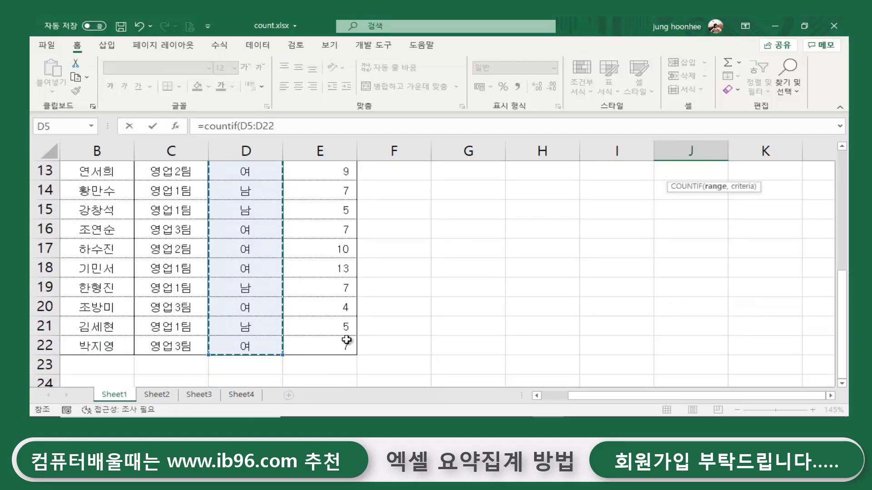
pyautogui.scroll(1, 631, 367)
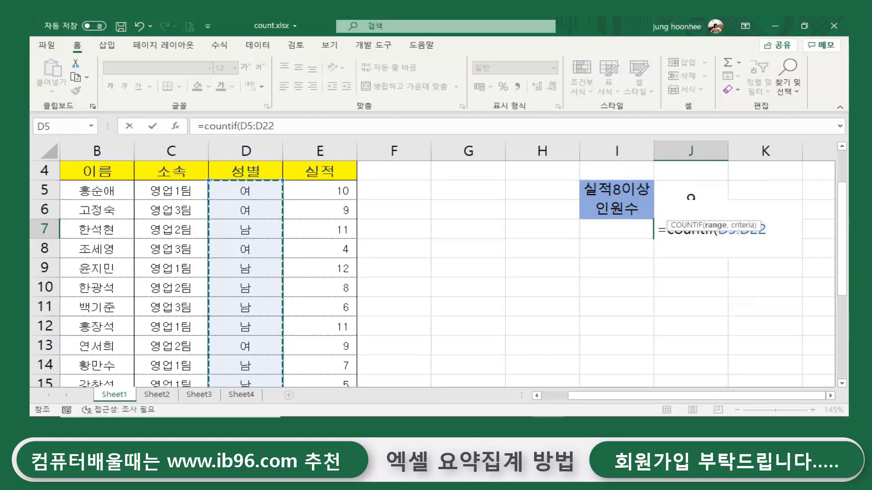
# Add the criterion "여" and close the parenthesis, fixing typing slips
pyautogui.write(',')
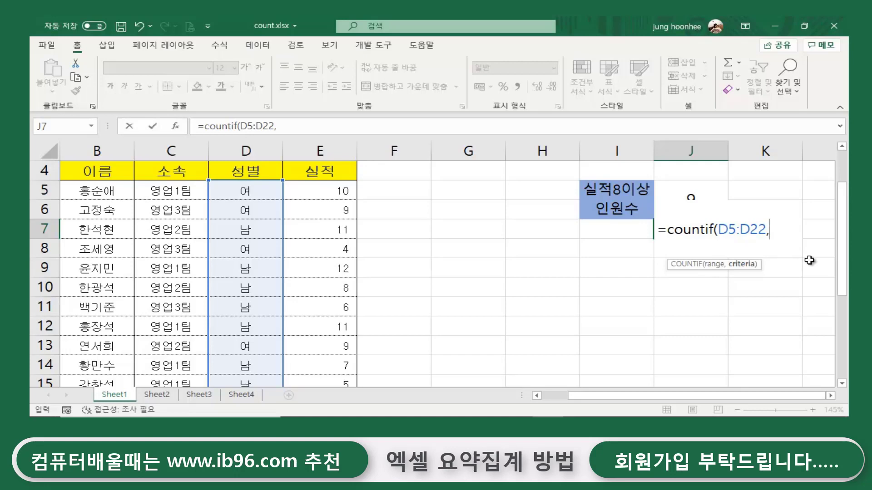
pyautogui.write('"')
pyautogui.write('du')
pyautogui.press('BackSpace')
pyautogui.press('BackSpace')
pyautogui.write('여성')
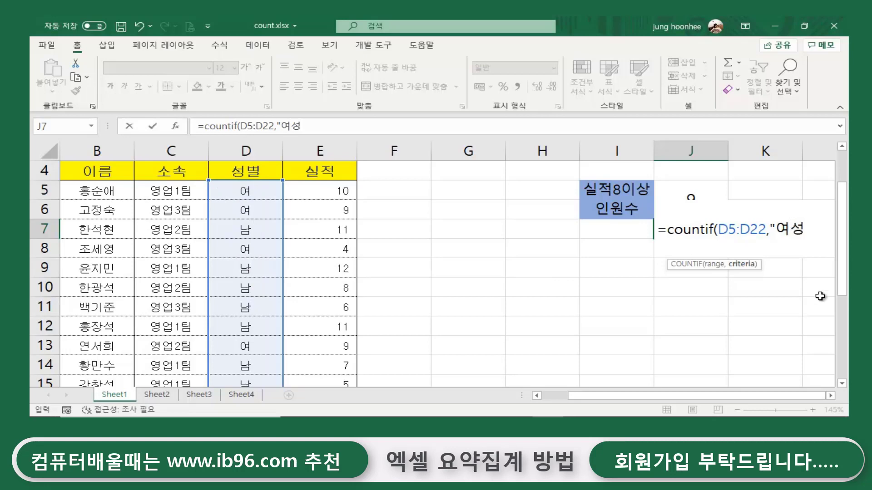
pyautogui.press('BackSpace')
pyautogui.press('BackSpace')
pyautogui.write('"')
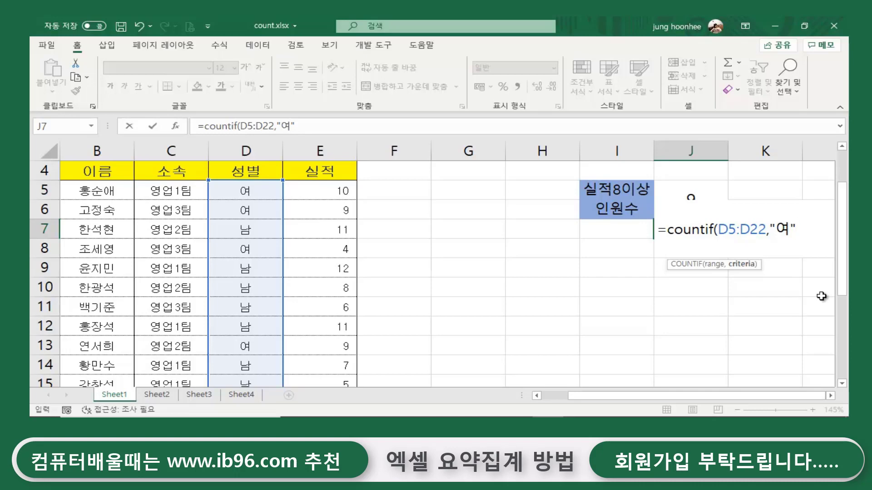
pyautogui.write(')')
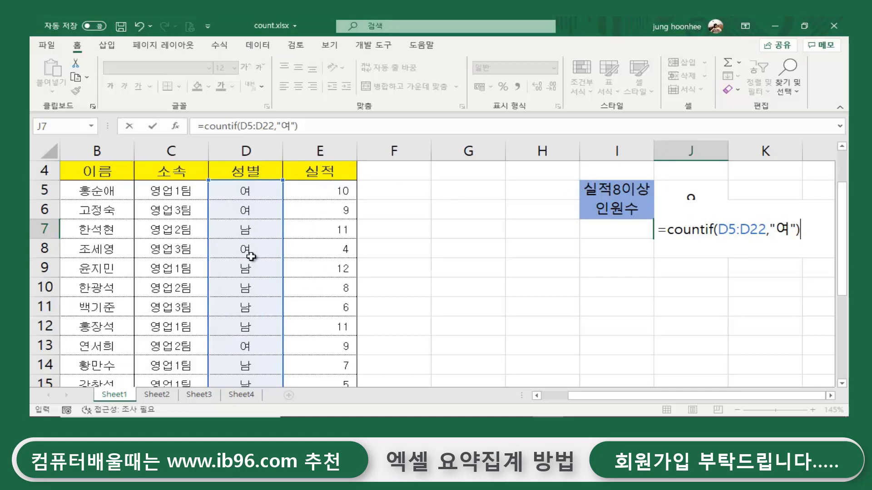
# Commit the J7 female-count formula, then change D8 from 여 to 남
pyautogui.press('Return')
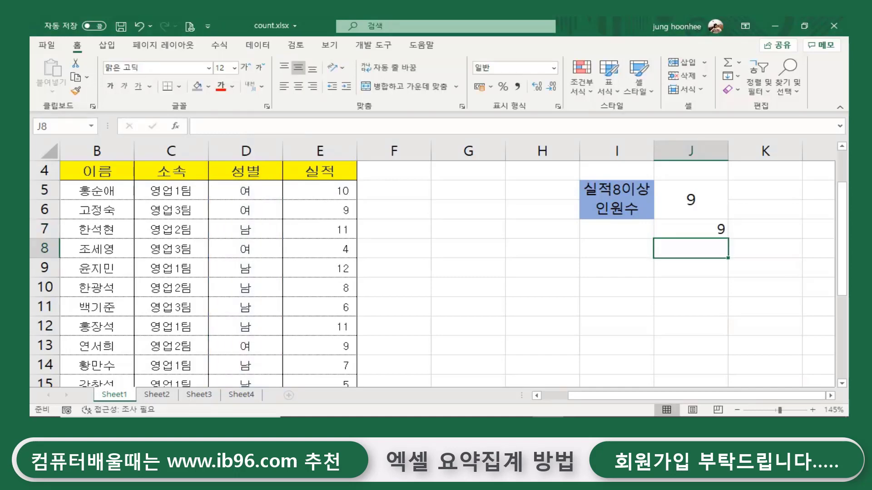
pyautogui.click(688, 225)
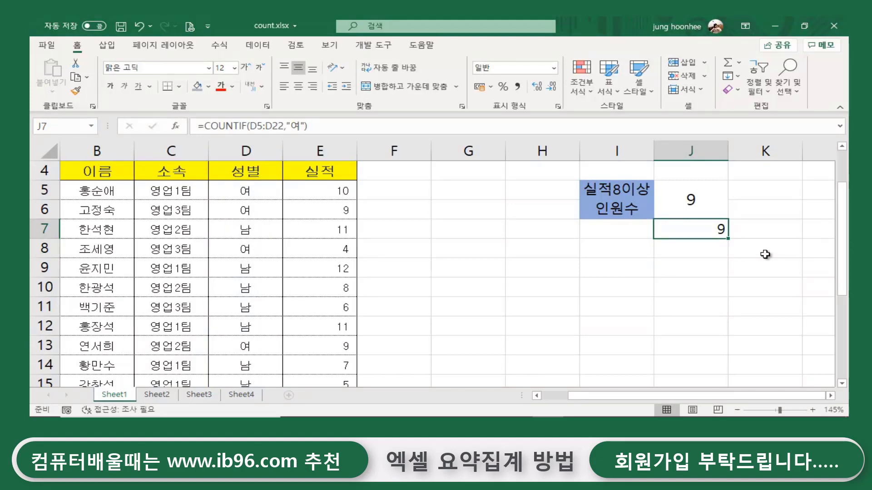
pyautogui.click(246, 250)
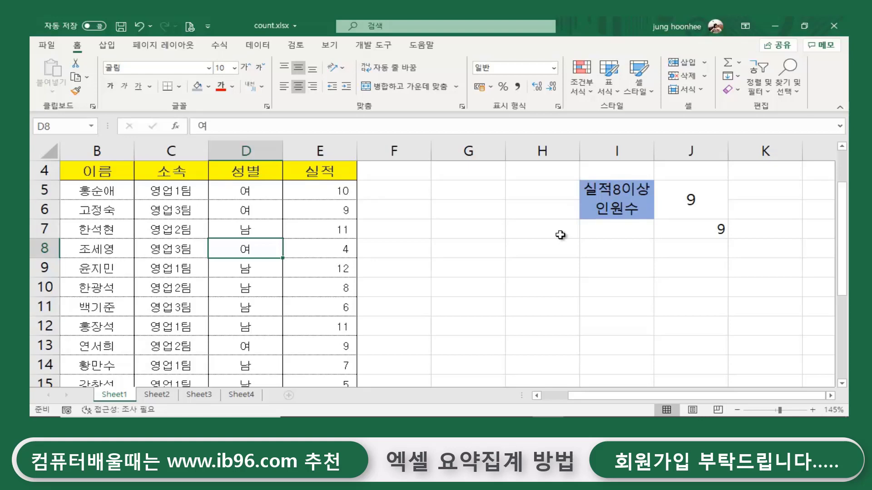
pyautogui.write('남')
pyautogui.press('Return')
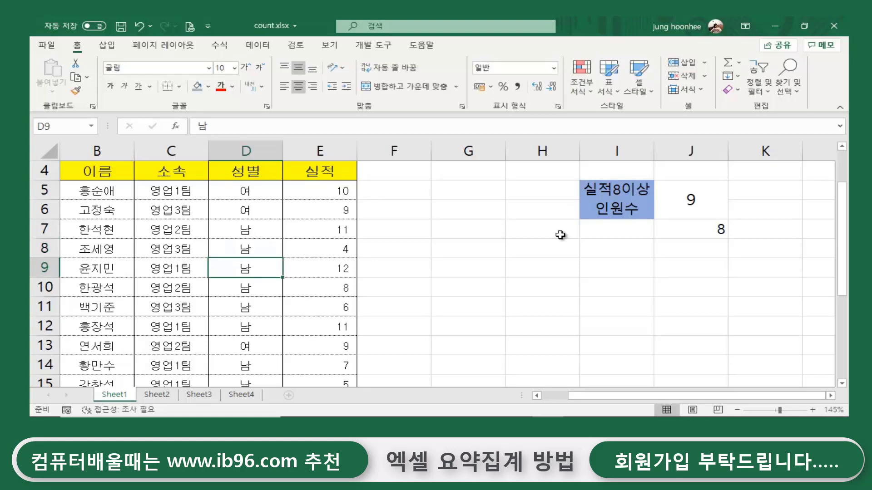
# Check that J7 now shows 8 and review the J5 and J7 formulas
pyautogui.click(713, 232)
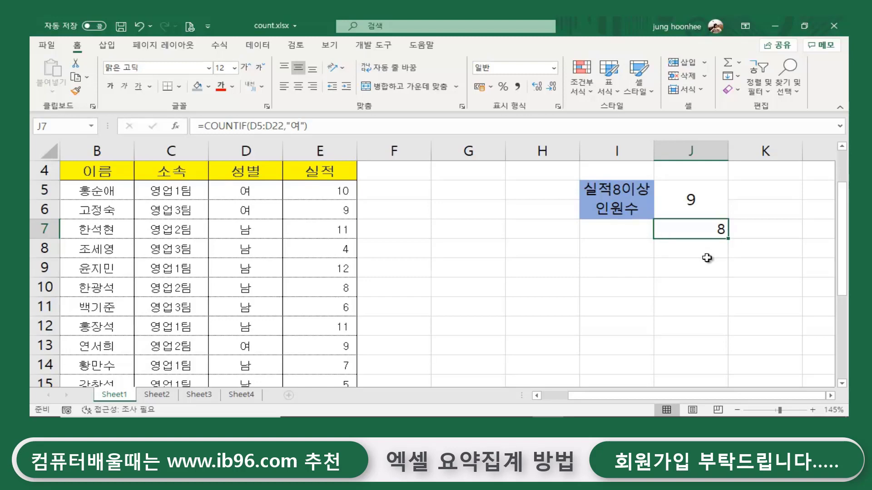
pyautogui.click(700, 202)
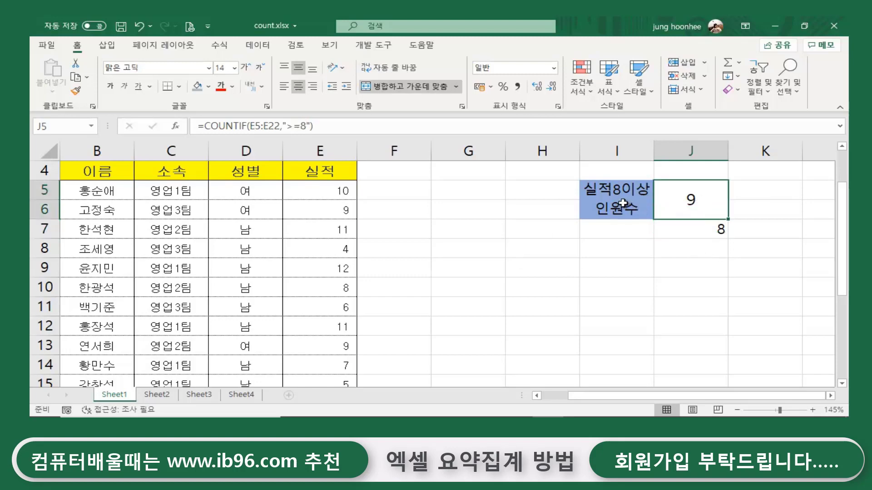
pyautogui.click(624, 204)
pyautogui.click(705, 206)
pyautogui.click(709, 241)
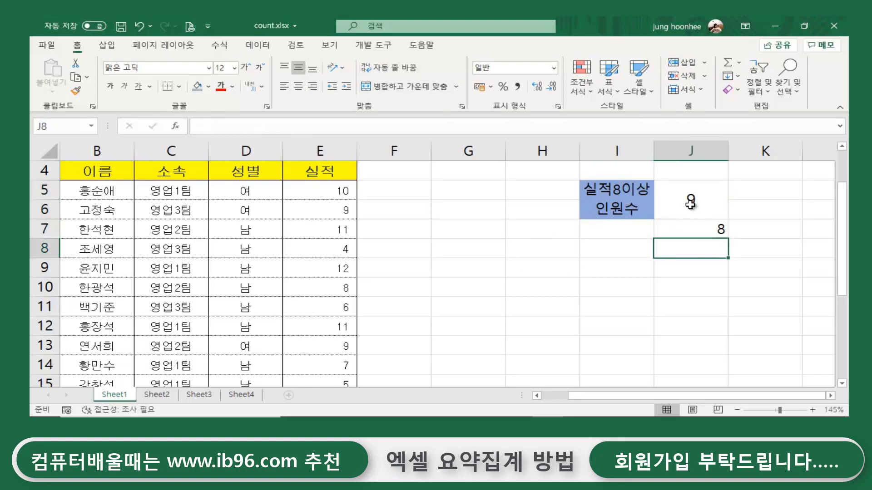
pyautogui.click(676, 211)
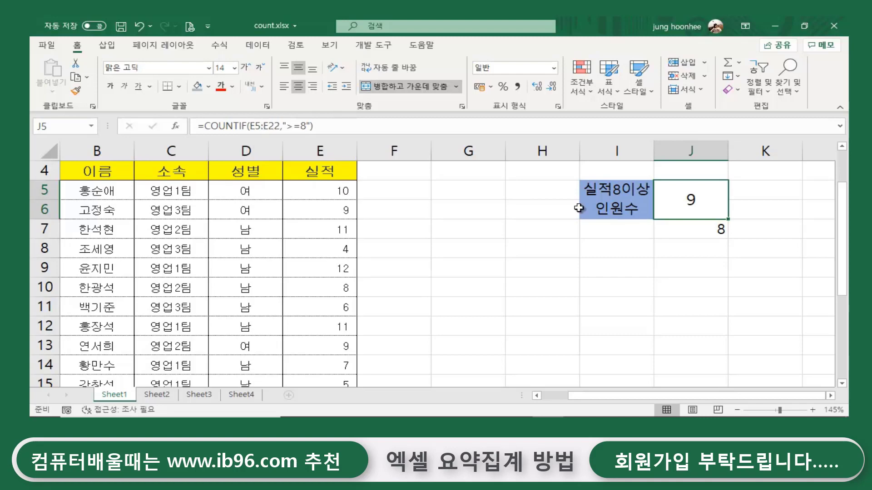
pyautogui.click(677, 230)
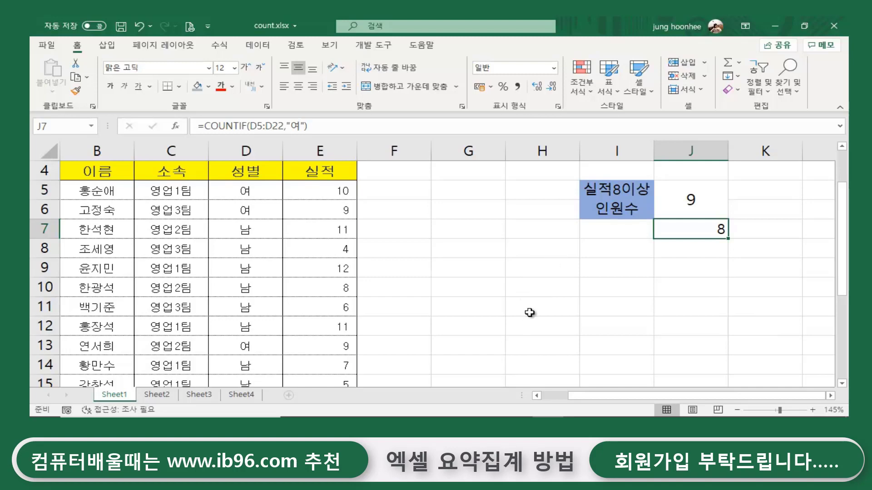
pyautogui.click(522, 286)
pyautogui.click(693, 195)
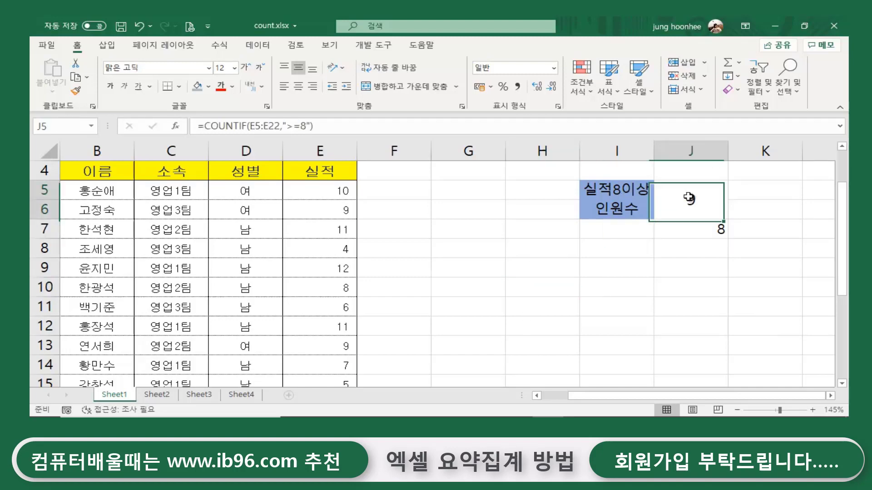
pyautogui.click(691, 228)
pyautogui.click(676, 195)
pyautogui.click(684, 224)
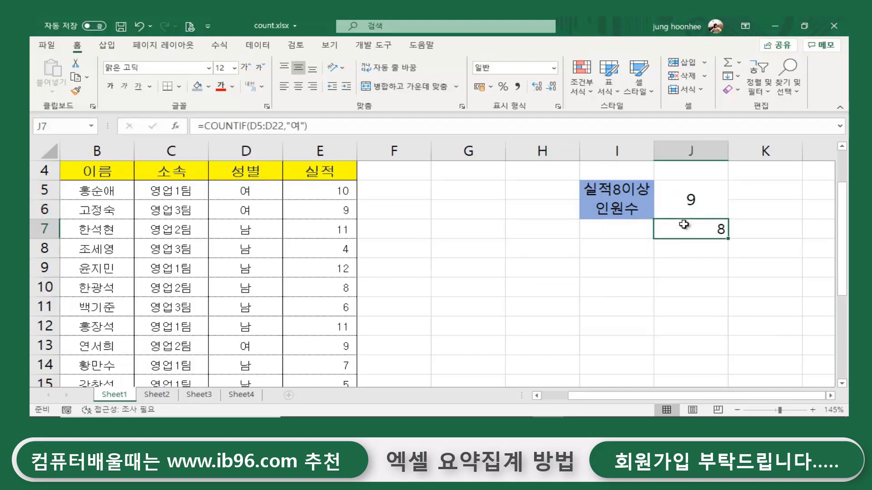
pyautogui.click(676, 200)
pyautogui.click(685, 231)
pyautogui.click(542, 310)
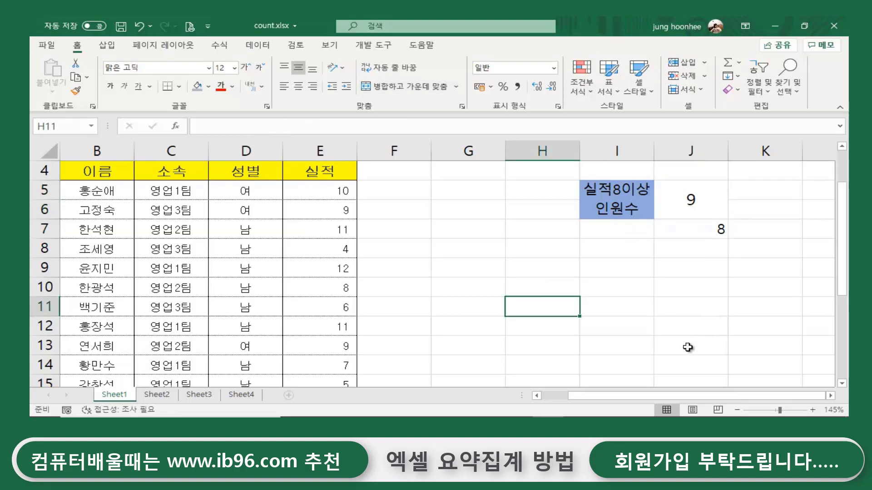
pyautogui.click(616, 307)
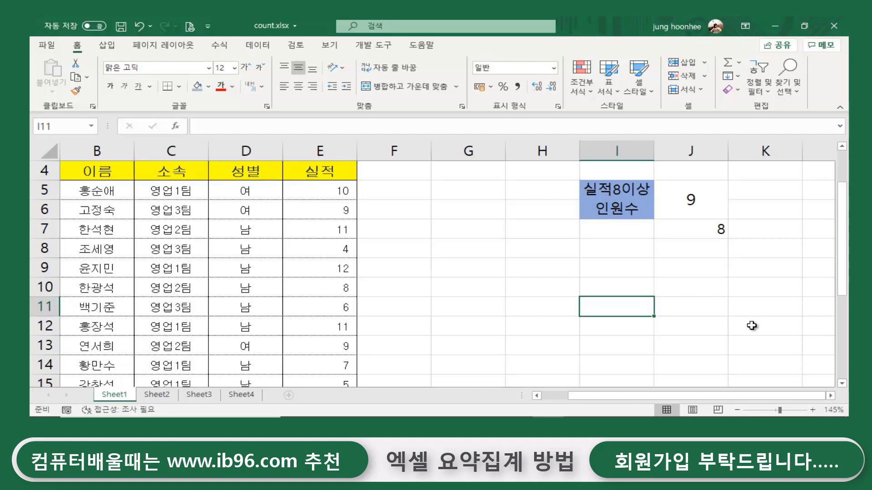
pyautogui.click(487, 319)
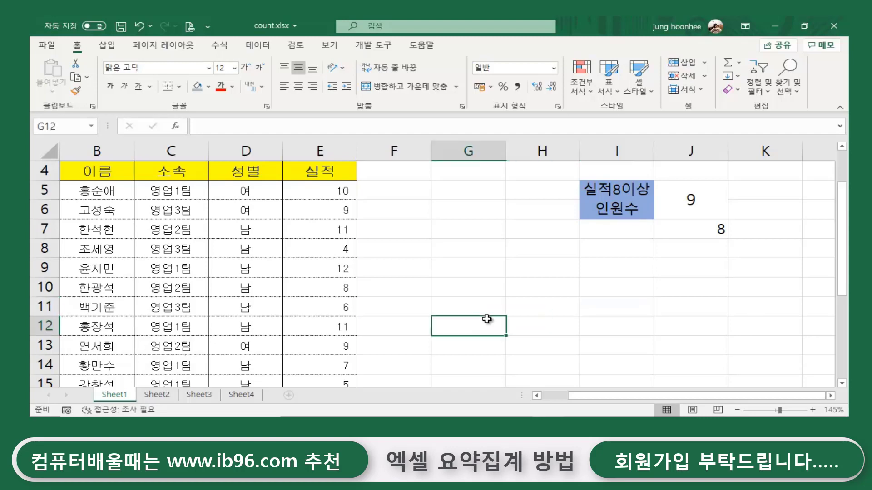
# Look over the blank Sheet2 and pick D5 as the team list destination
pyautogui.click(165, 398)
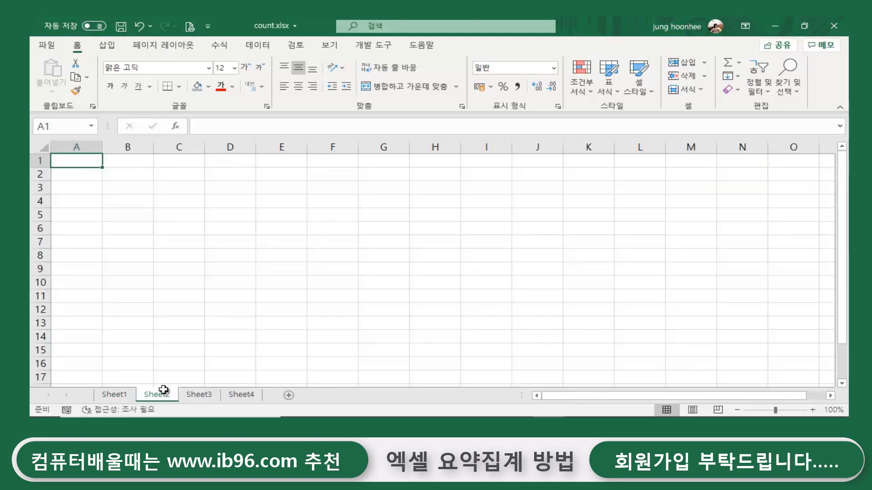
pyautogui.click(429, 268)
pyautogui.click(263, 234)
pyautogui.click(229, 218)
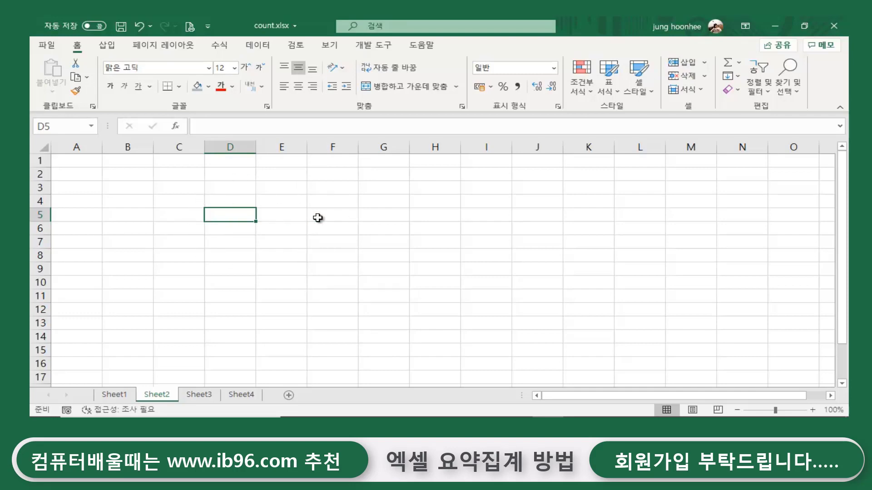
# Copy the 소속 team names C5:C22 from Sheet1
pyautogui.click(114, 395)
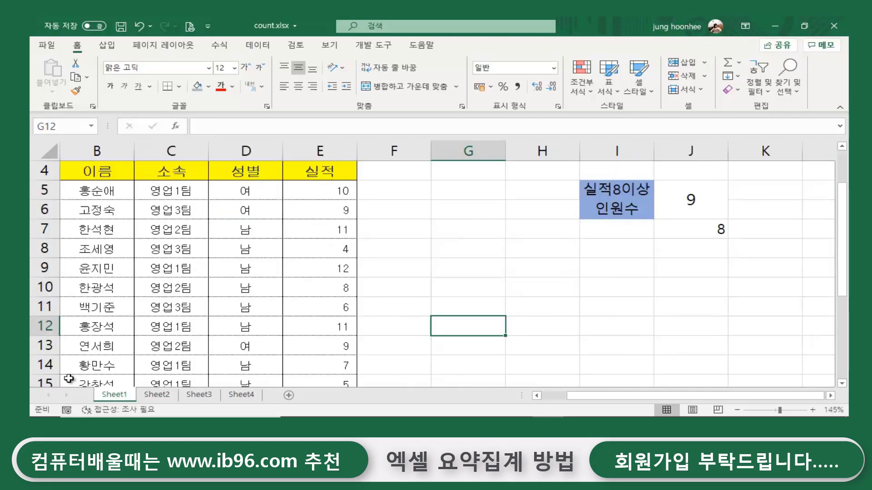
pyautogui.moveTo(173, 189)
pyautogui.mouseDown()
pyautogui.moveTo(177, 358)
pyautogui.moveTo(180, 344)
pyautogui.mouseUp()
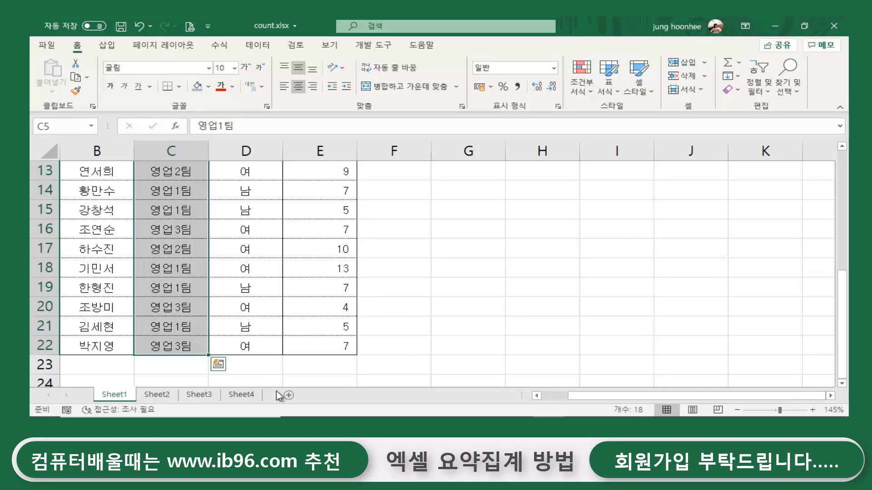
pyautogui.hotkey('ctrl', 'c')
# Paste the teams at Sheet2 D5 and remove duplicates without headers, leaving 영업1팀, 영업3팀, 영업2팀
pyautogui.click(157, 394)
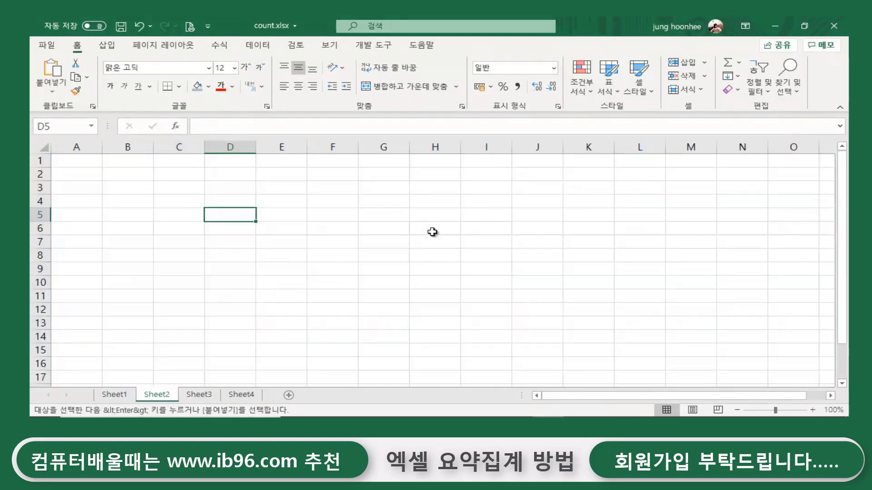
pyautogui.hotkey('ctrl', 'v')
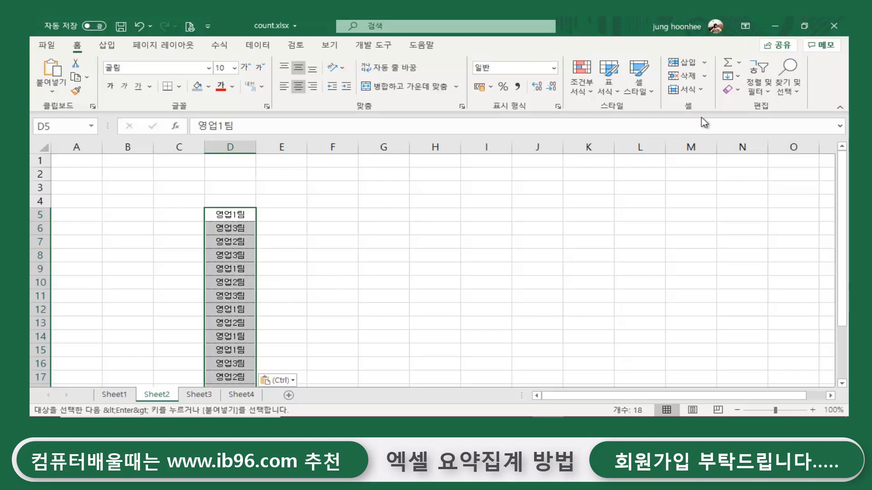
pyautogui.click(267, 49)
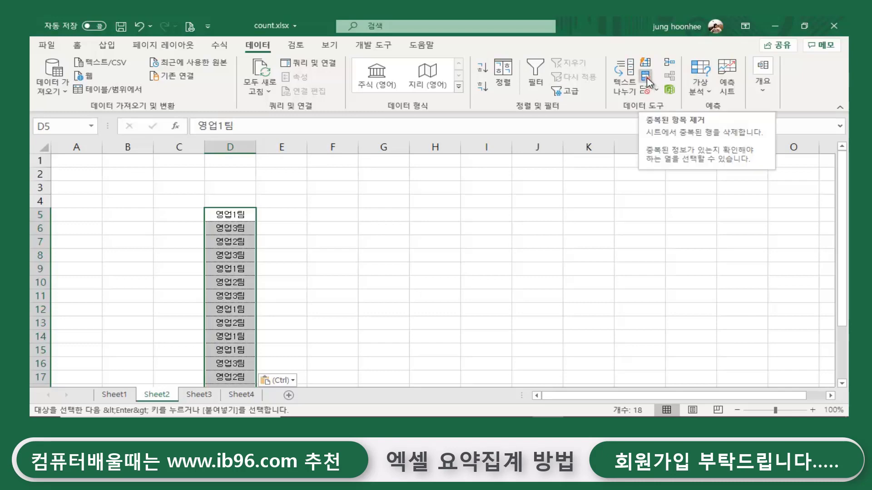
pyautogui.click(646, 78)
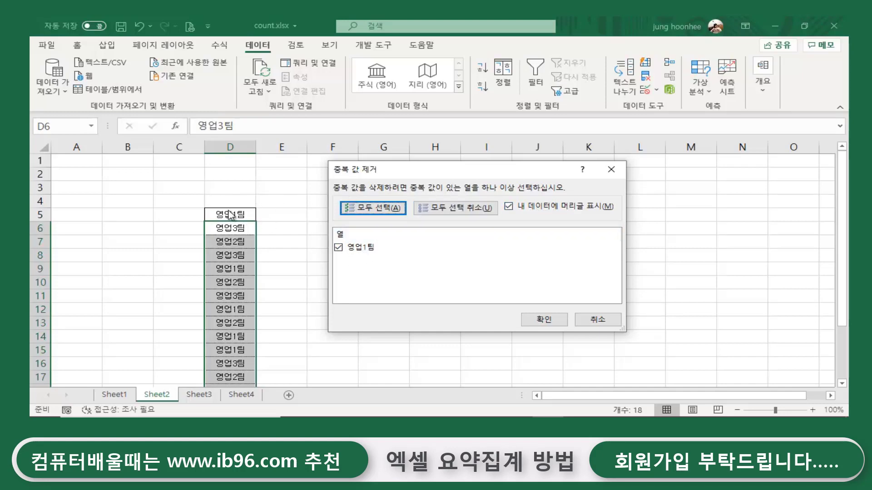
pyautogui.click(509, 206)
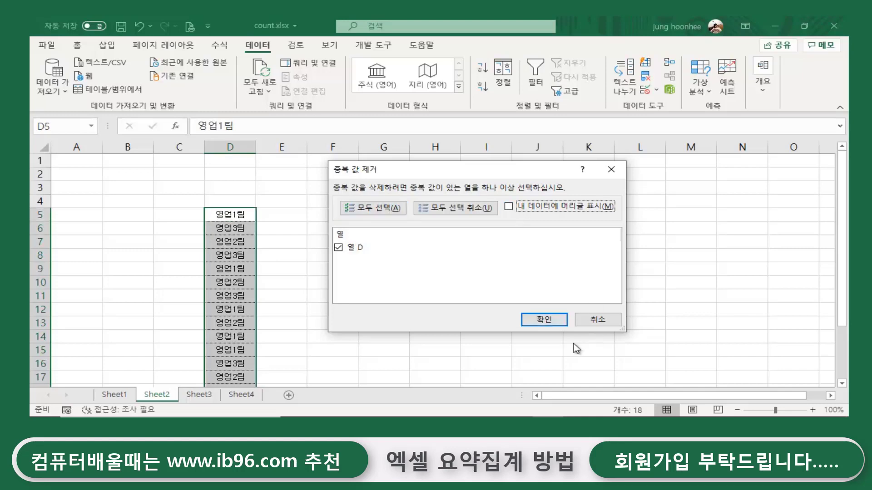
pyautogui.click(544, 320)
pyautogui.click(465, 253)
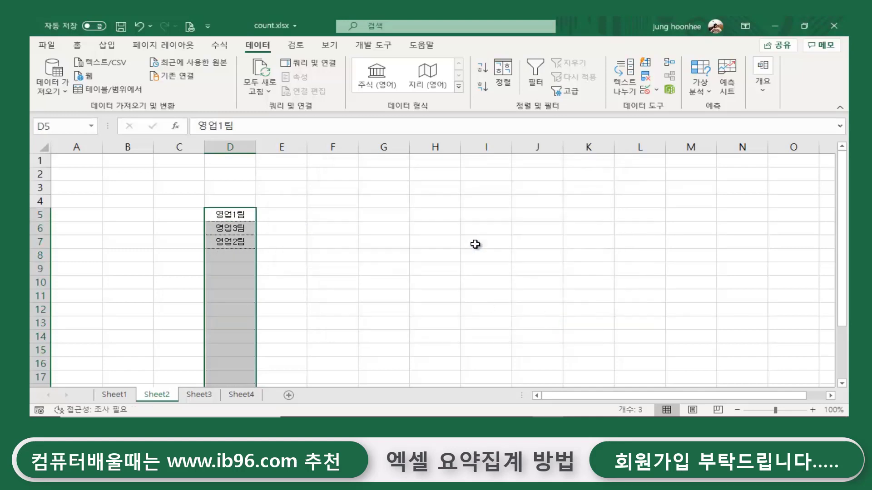
pyautogui.click(363, 280)
# Enter gender headers 남 in E4 and 여 in F4, then select the D4:F7 grid
pyautogui.moveTo(228, 214); pyautogui.dragTo(231, 236)
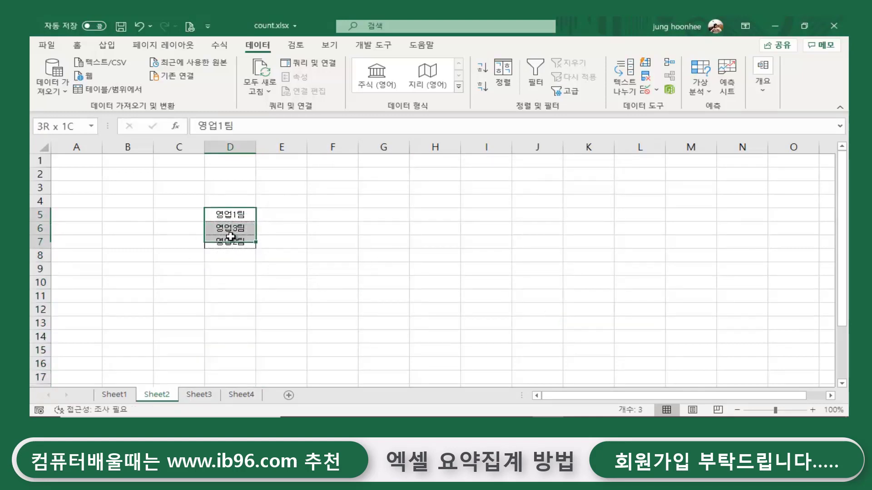
pyautogui.click(293, 253)
pyautogui.click(284, 200)
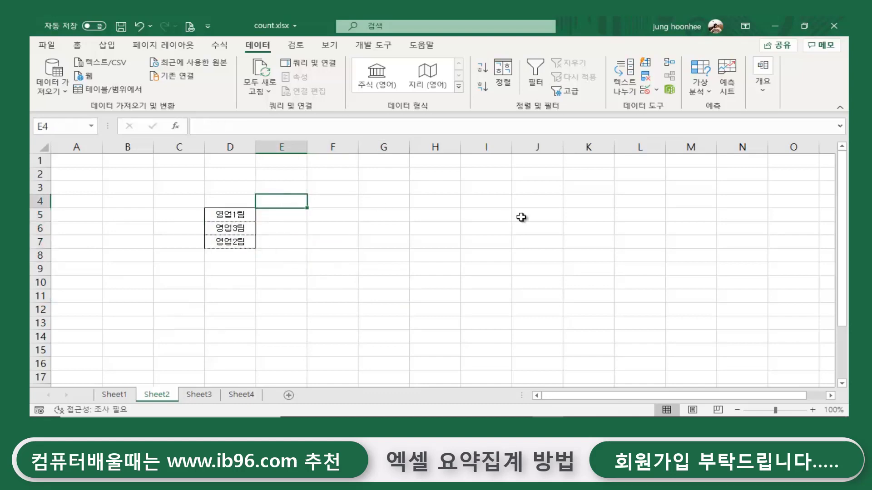
pyautogui.write('ㄴ')
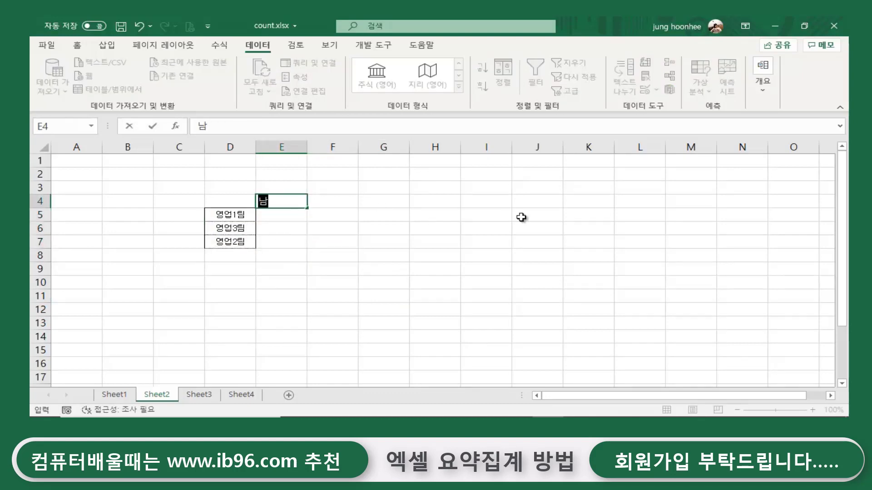
pyautogui.press('Tab')
pyautogui.write('여')
pyautogui.press('Return')
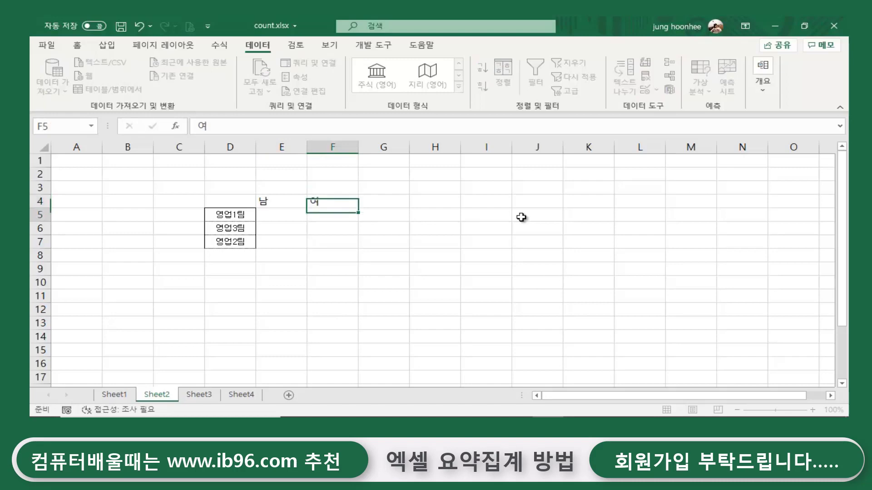
pyautogui.keyDown('ctrl'); pyautogui.scroll(1, 432, 270); pyautogui.keyUp('ctrl')
pyautogui.keyDown('ctrl'); pyautogui.scroll(1, 432, 271); pyautogui.keyUp('ctrl')
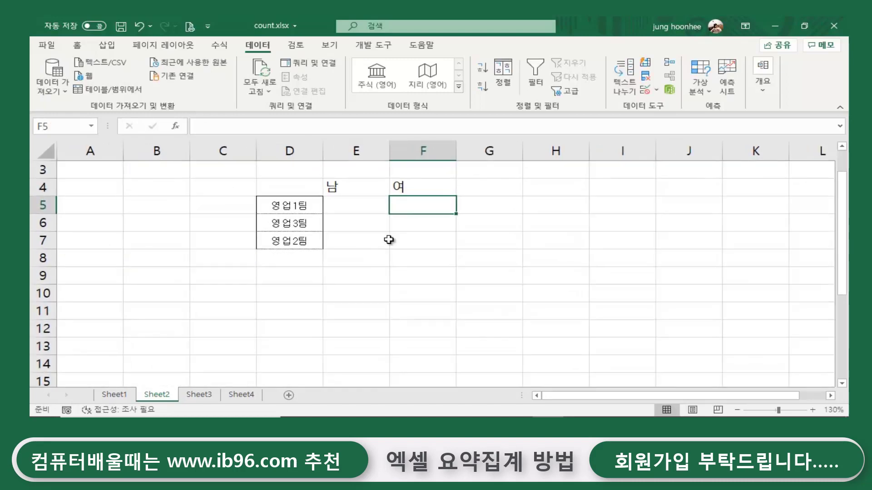
pyautogui.moveTo(273, 188)
pyautogui.mouseDown()
pyautogui.moveTo(431, 206)
pyautogui.moveTo(427, 248)
pyautogui.mouseUp()
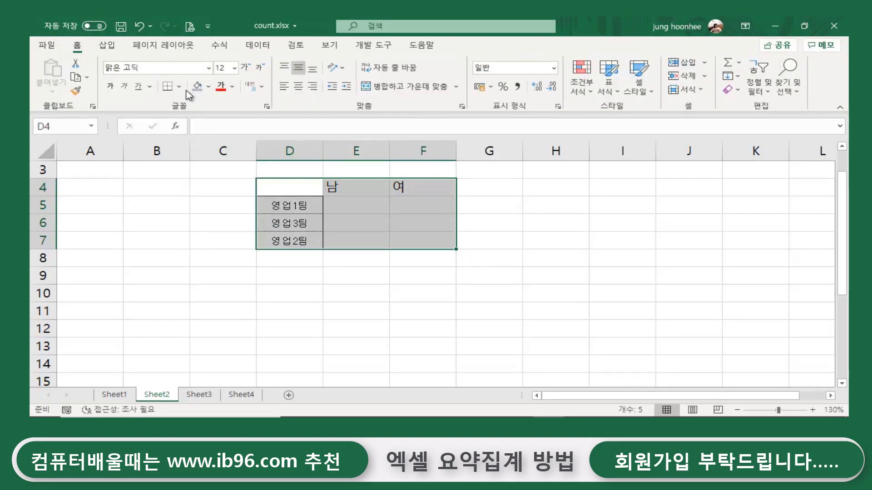
# Apply All Borders to the D4:F7 cross table
pyautogui.click(179, 86)
pyautogui.click(206, 204)
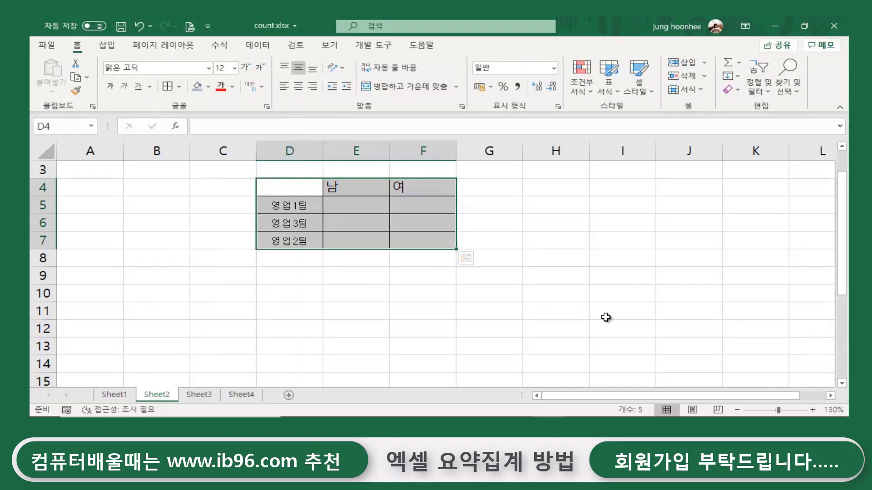
pyautogui.click(542, 311)
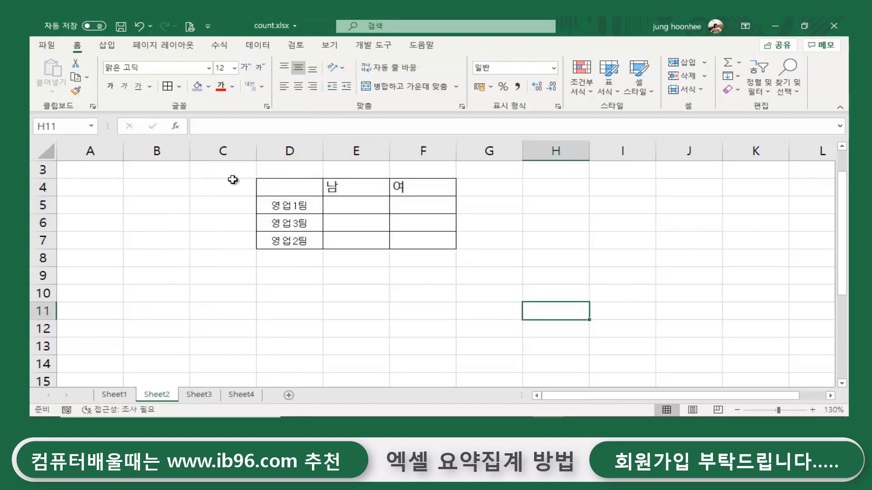
# Fill team names D5:D7 light grey and the 남/여 headers E4:F4 orange
pyautogui.moveTo(296, 205); pyautogui.dragTo(296, 239)
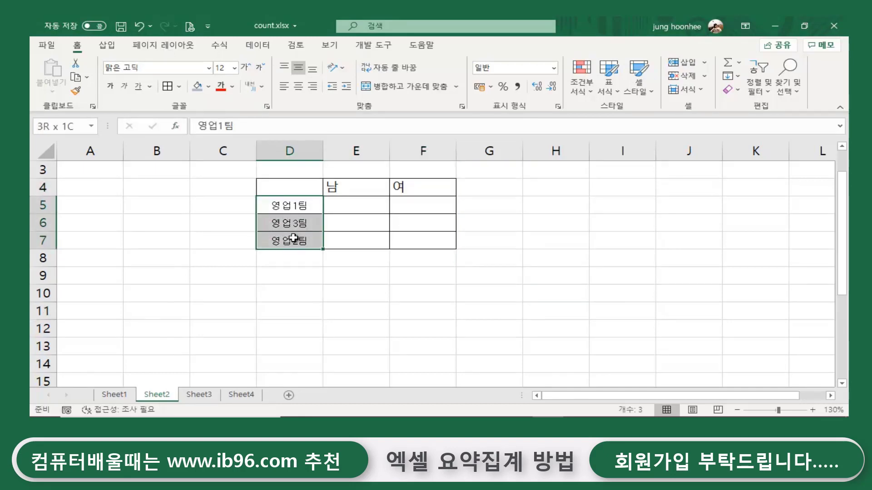
pyautogui.click(208, 86)
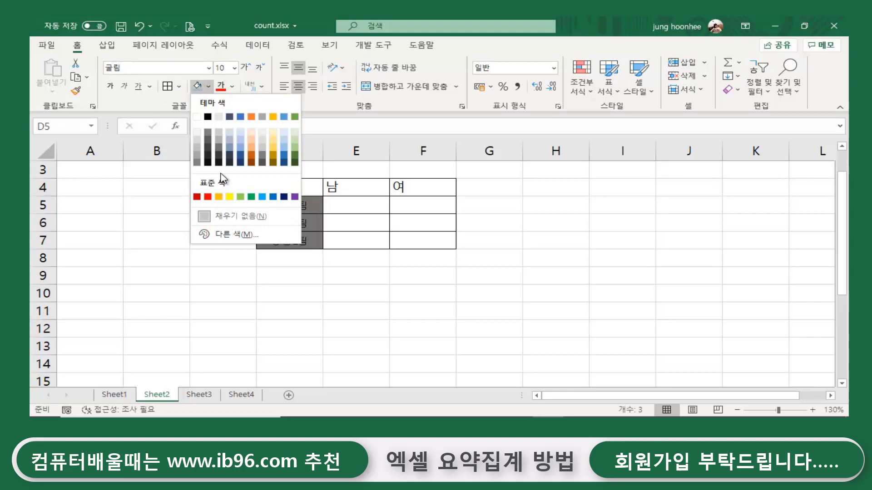
pyautogui.click(218, 135)
pyautogui.click(376, 295)
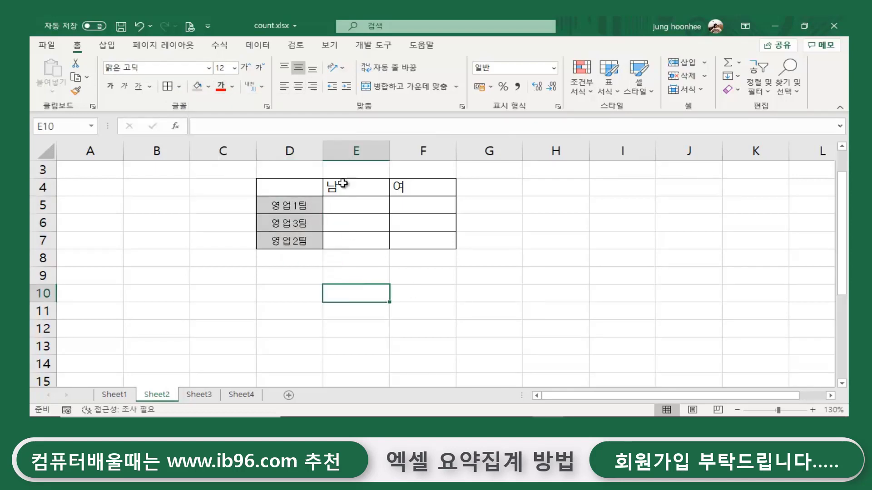
pyautogui.moveTo(345, 188); pyautogui.dragTo(418, 187)
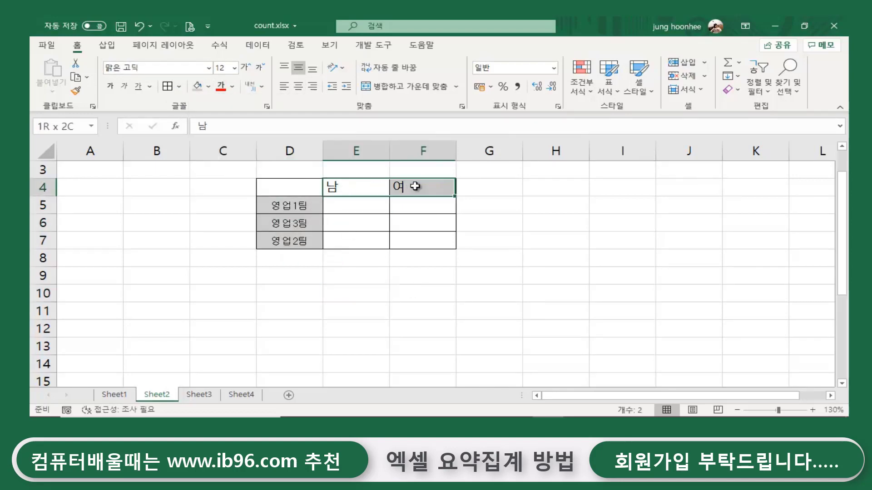
pyautogui.click(208, 86)
pyautogui.click(251, 116)
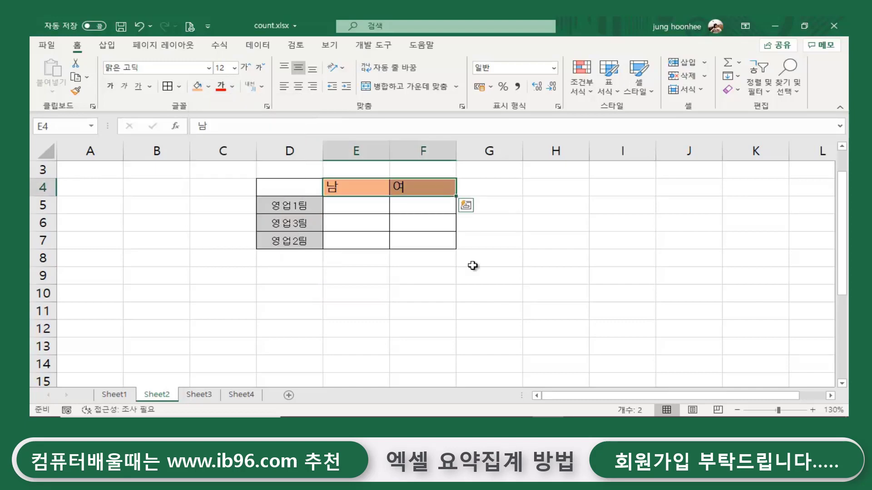
pyautogui.click(422, 311)
# Renumber the team labels so D6 reads 영업2팀 and D7 reads 영업3팀
pyautogui.click(555, 292)
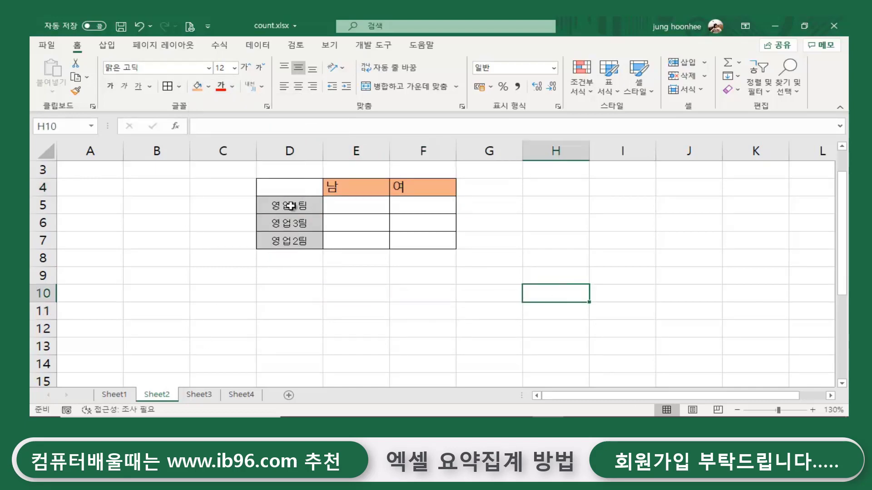
pyautogui.moveTo(290, 206); pyautogui.dragTo(296, 241)
pyautogui.click(313, 293)
pyautogui.click(301, 204)
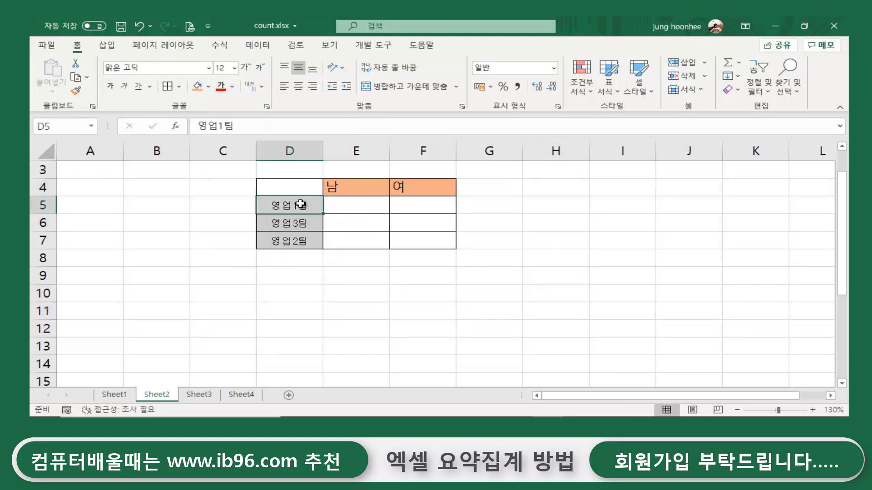
pyautogui.click(297, 223)
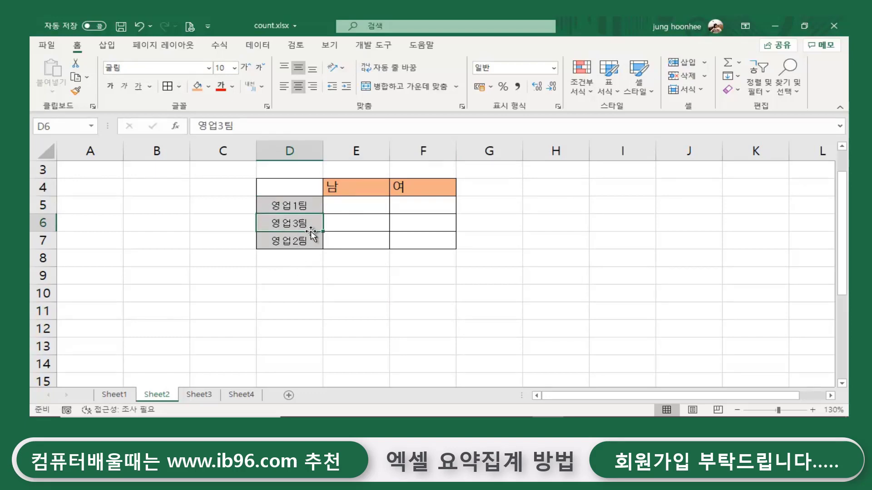
pyautogui.doubleClick(298, 223)
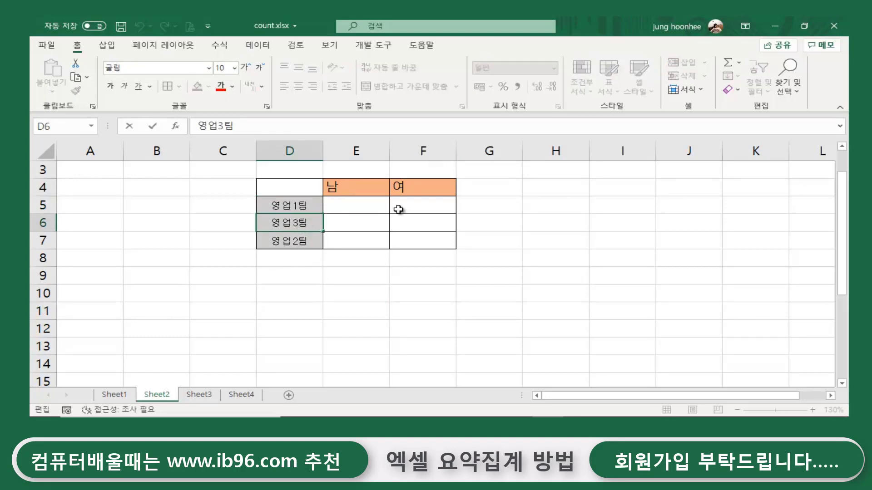
pyautogui.press('BackSpace')
pyautogui.write('2')
pyautogui.press('Return')
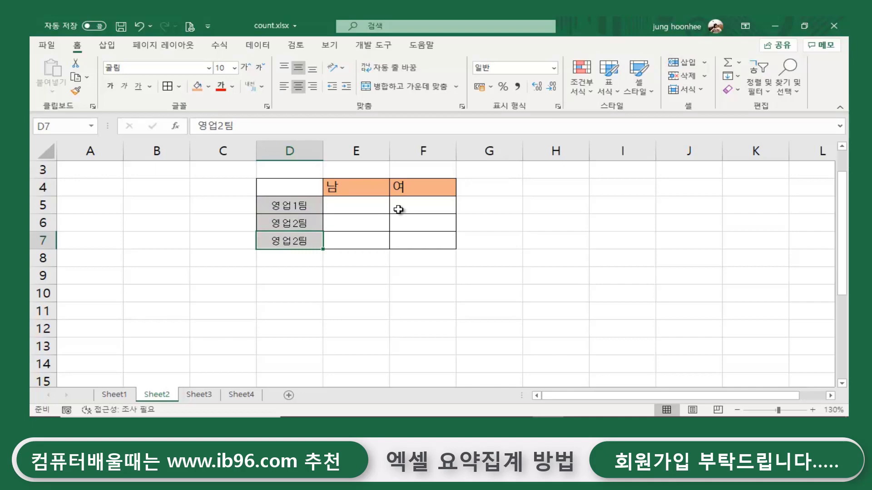
pyautogui.click(222, 126)
pyautogui.press('BackSpace')
pyautogui.write('3')
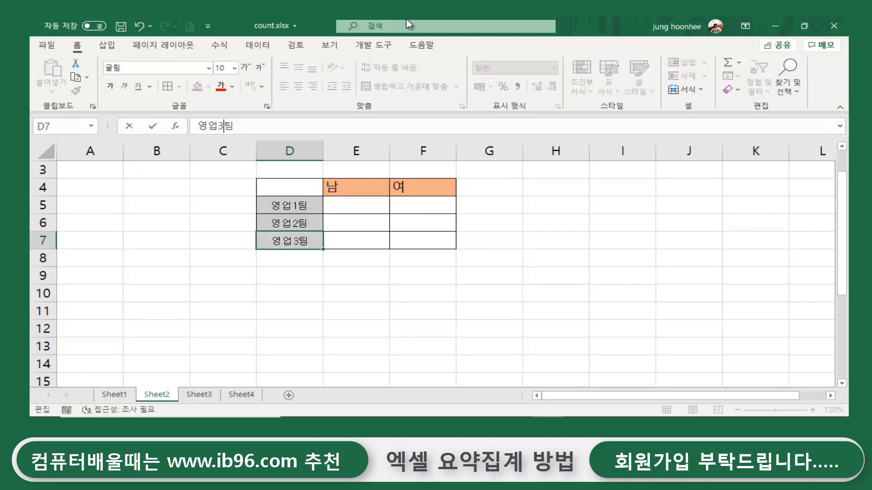
pyautogui.press('Return')
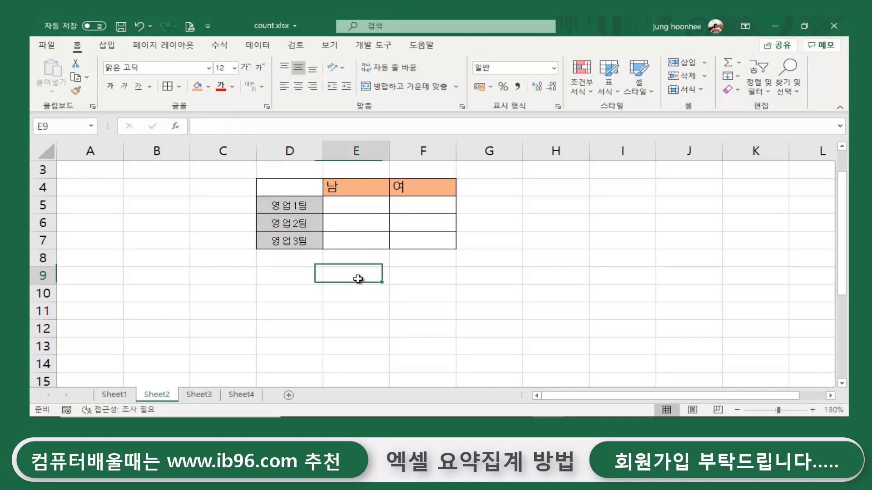
# Review the reordered team labels and gender headers, ending on corner cell D4
pyautogui.click(298, 204)
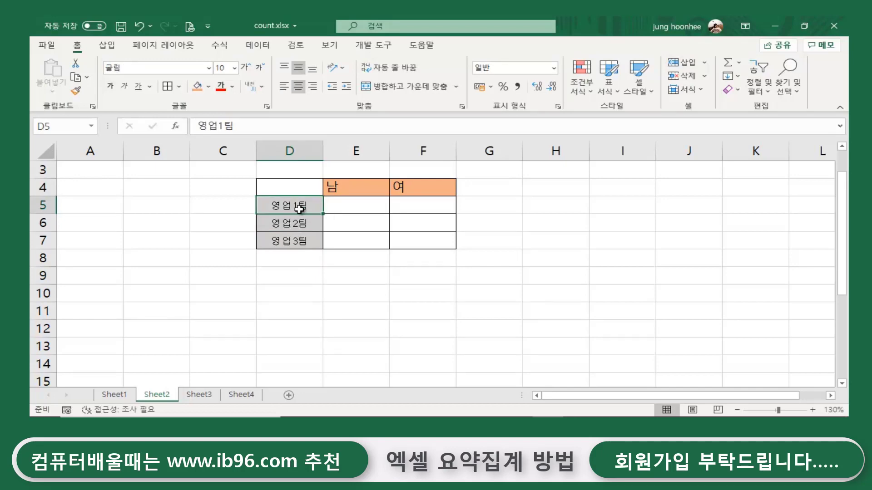
pyautogui.click(289, 225)
pyautogui.click(296, 242)
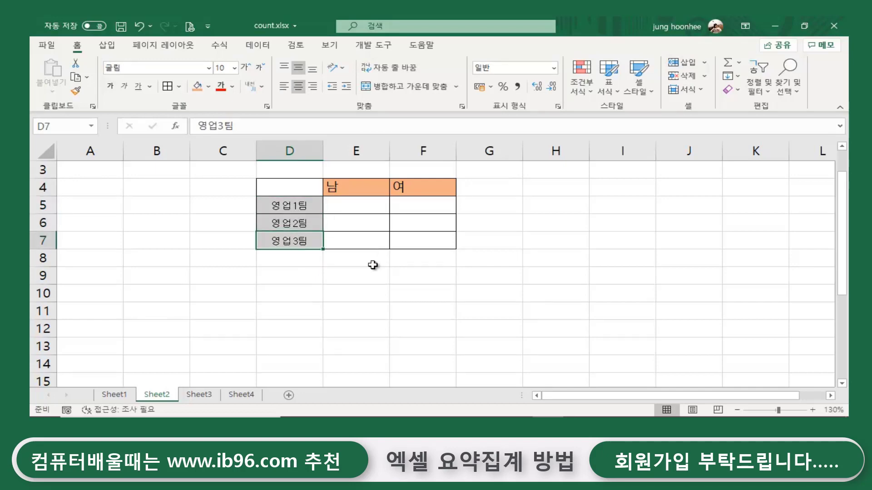
pyautogui.click(359, 292)
pyautogui.click(352, 186)
pyautogui.click(422, 187)
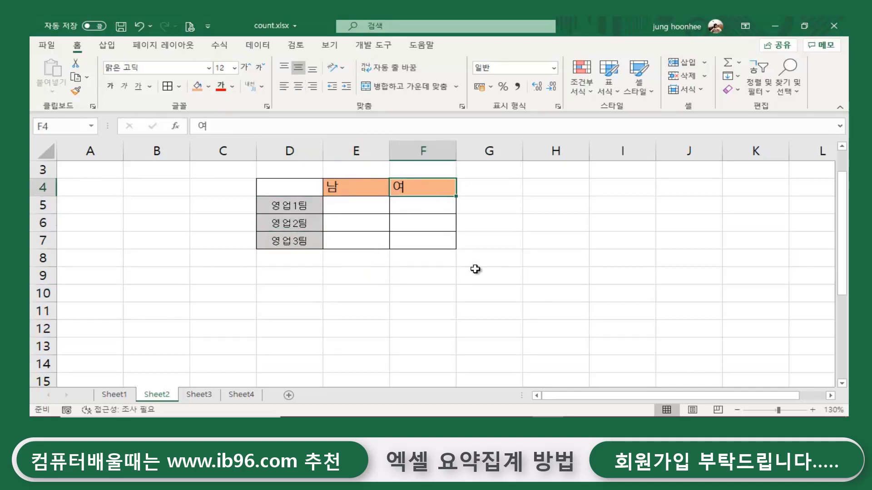
pyautogui.click(473, 274)
pyautogui.click(459, 288)
pyautogui.press('Left')
pyautogui.press('Left')
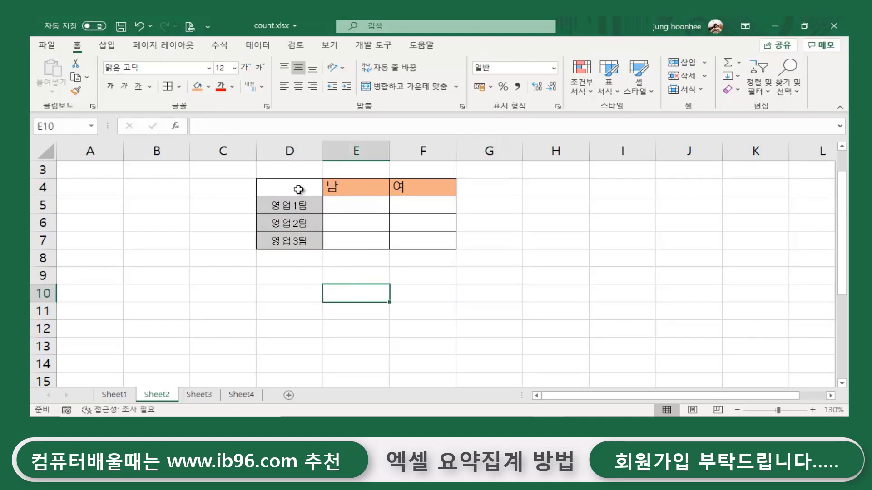
pyautogui.click(298, 190)
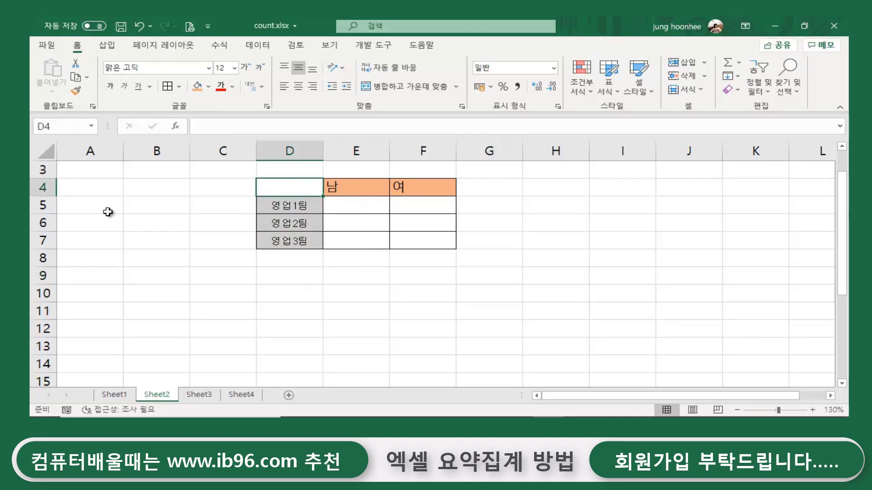
# Heighten row 4 and give D4 a top-left to bottom-right diagonal border in Format Cells
pyautogui.moveTo(49, 197); pyautogui.dragTo(50, 205)
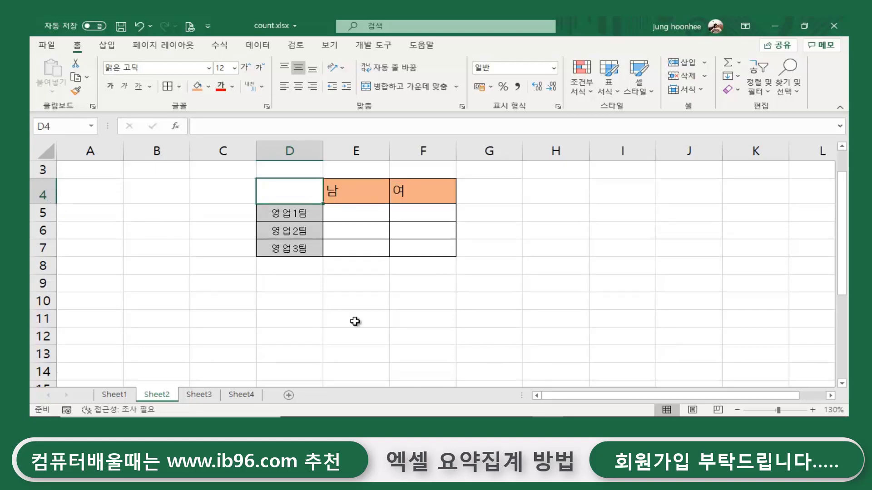
pyautogui.click(356, 336)
pyautogui.click(294, 184)
pyautogui.hotkey('ctrl', '1')
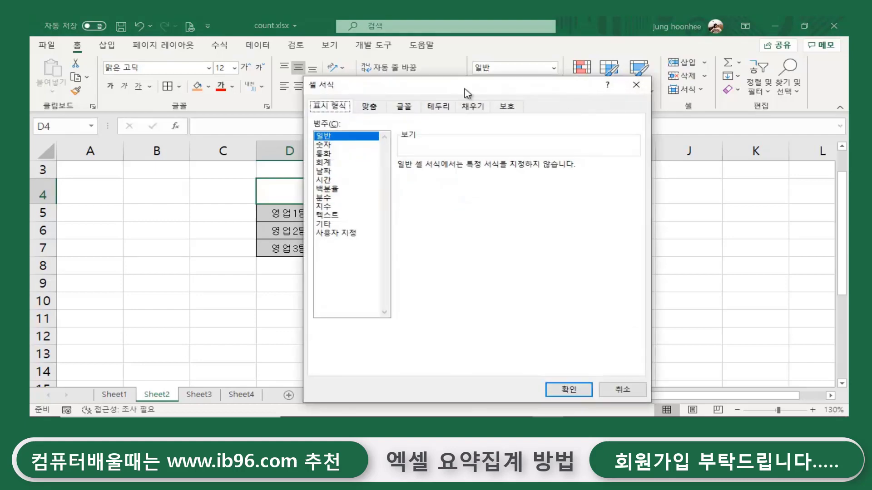
pyautogui.click(437, 107)
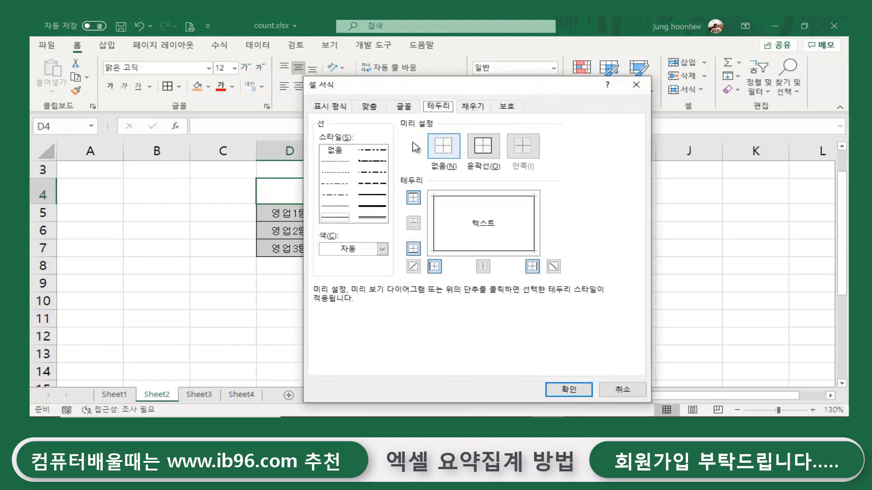
pyautogui.click(553, 266)
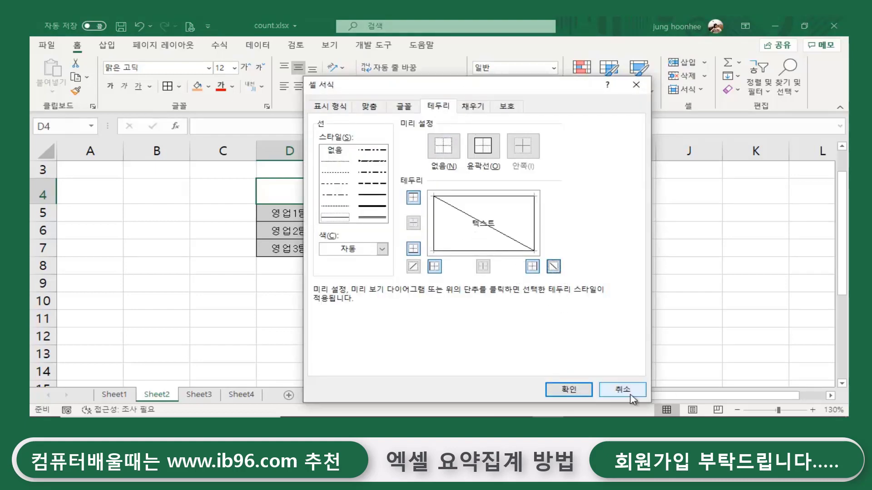
pyautogui.click(577, 392)
pyautogui.click(581, 266)
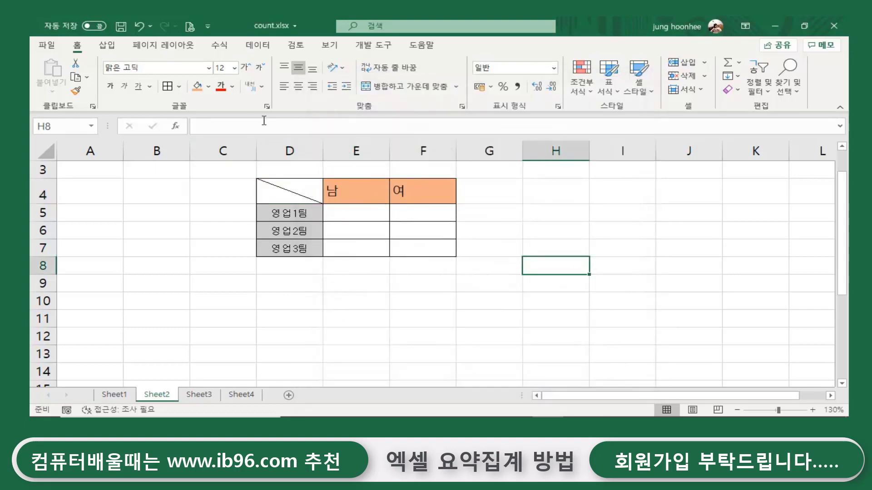
pyautogui.click(347, 291)
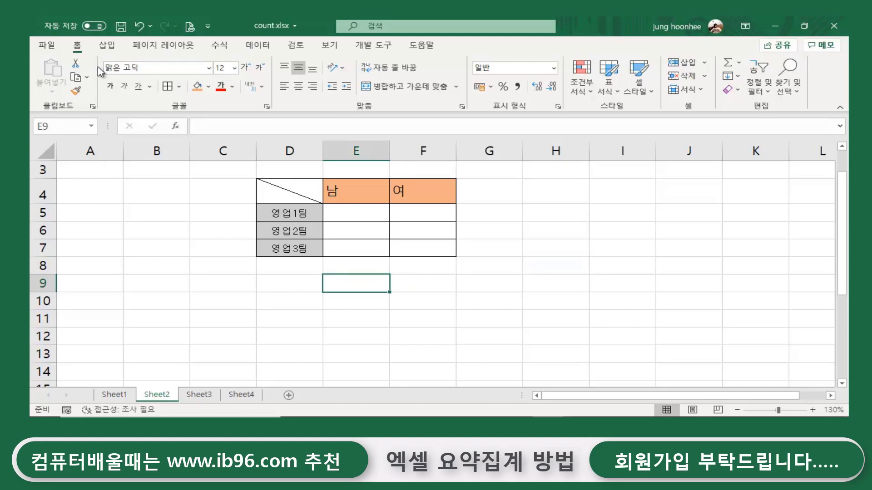
# Insert a text box reading 성별, set its font size to 10, and move it to D4's top-right
pyautogui.click(112, 51)
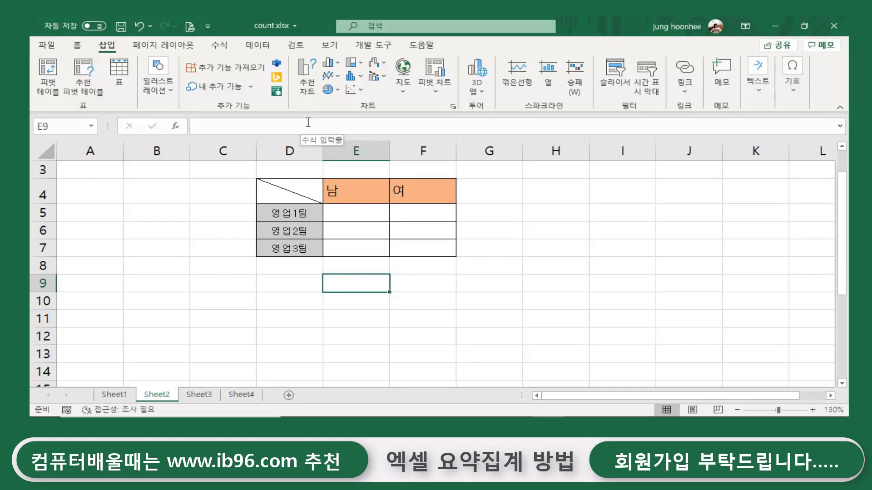
pyautogui.click(167, 94)
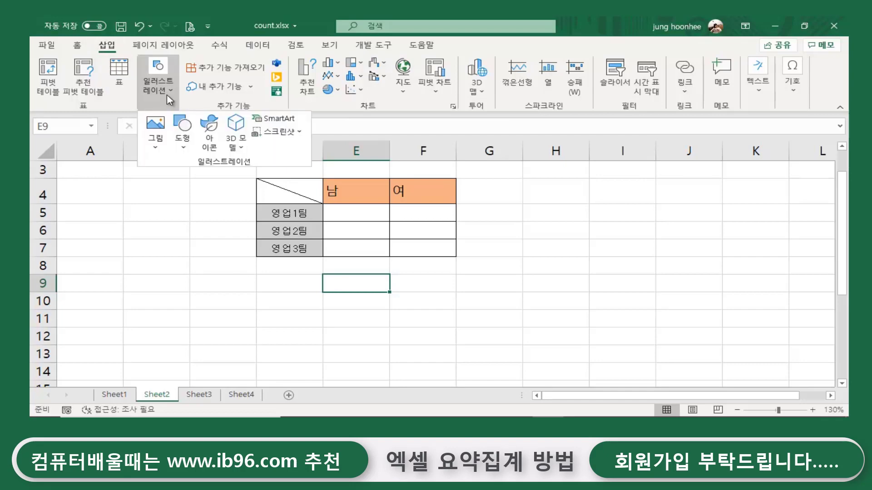
pyautogui.click(186, 148)
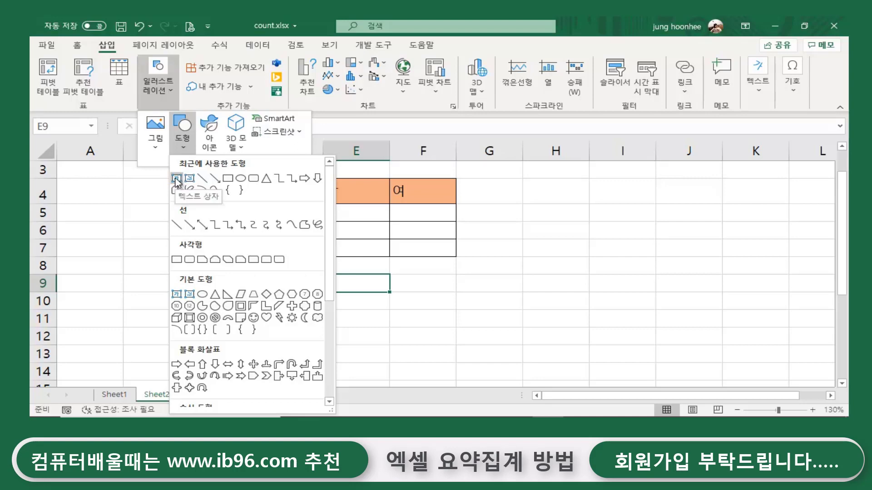
pyautogui.click(175, 179)
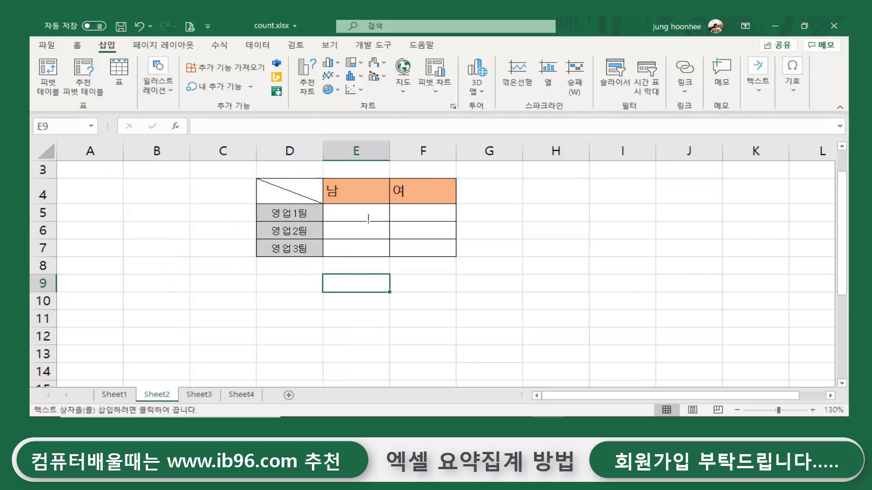
pyautogui.click(529, 213)
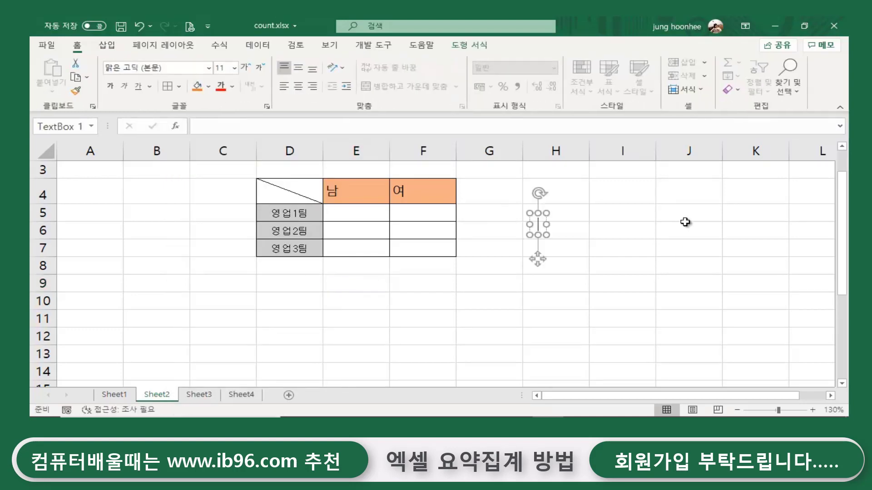
pyautogui.write('성벼')
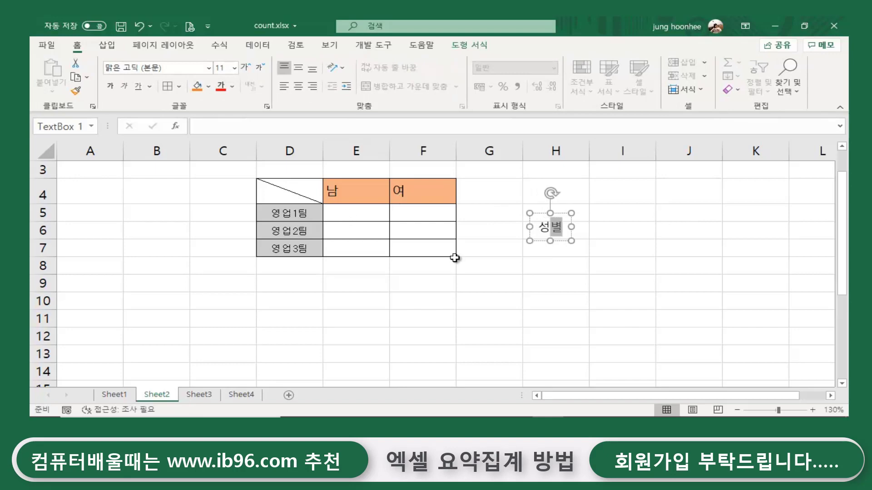
pyautogui.click(536, 213)
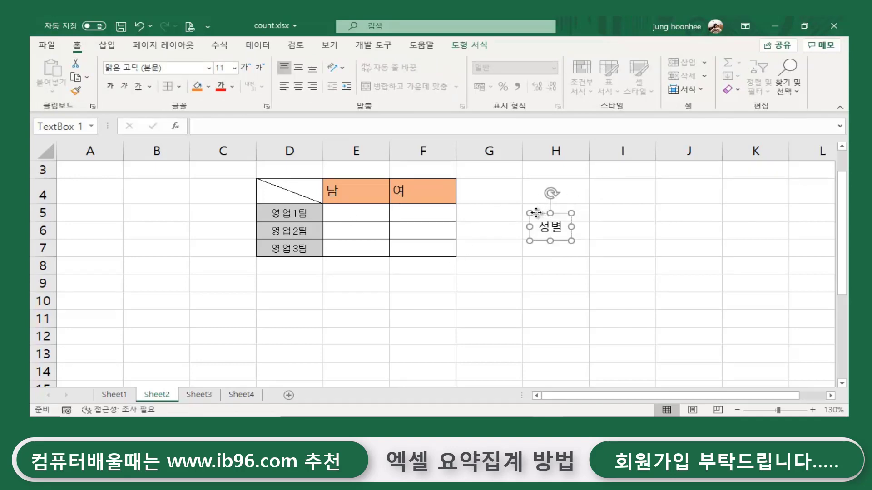
pyautogui.click(261, 70)
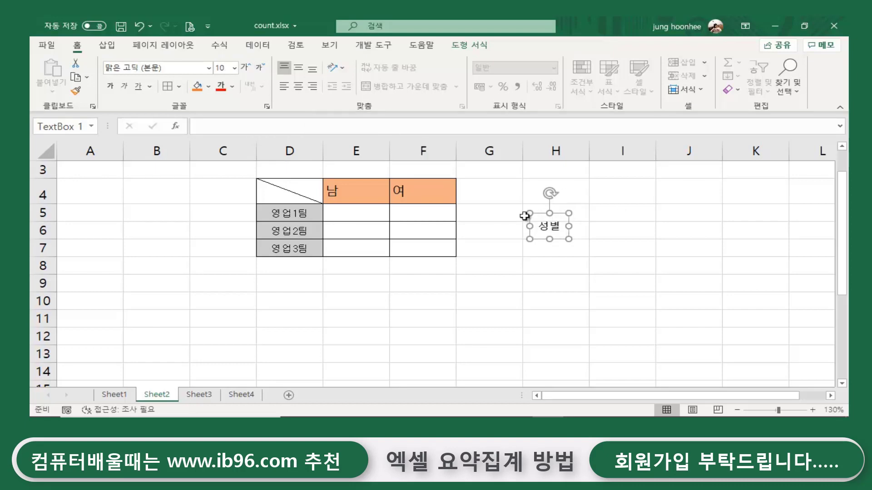
pyautogui.moveTo(542, 214); pyautogui.dragTo(301, 173)
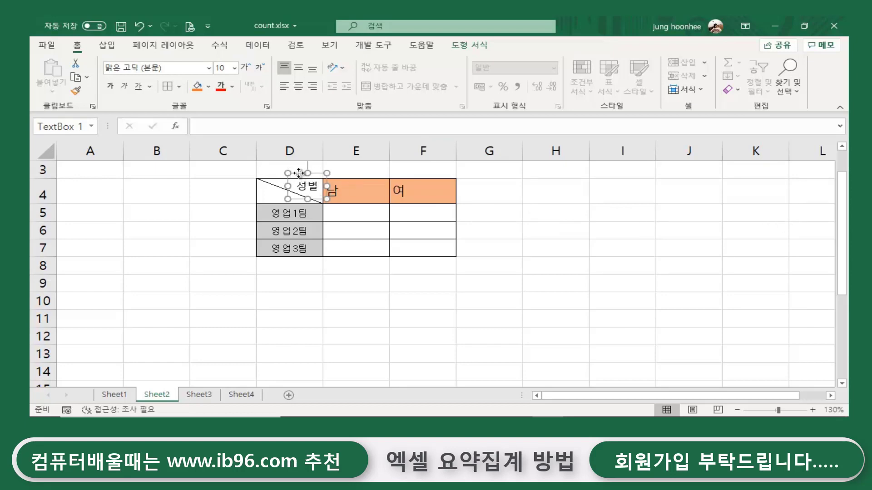
# Copy the 성별 box to D4's lower-left and change its text to 소속
pyautogui.keyDown('ctrl'); pyautogui.moveTo(299, 173); pyautogui.dragTo(263, 184); pyautogui.keyUp('ctrl')
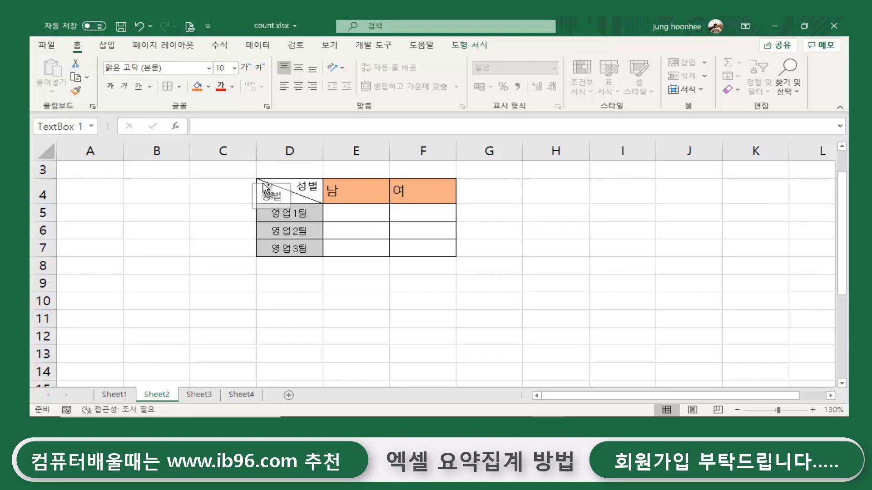
pyautogui.doubleClick(291, 196)
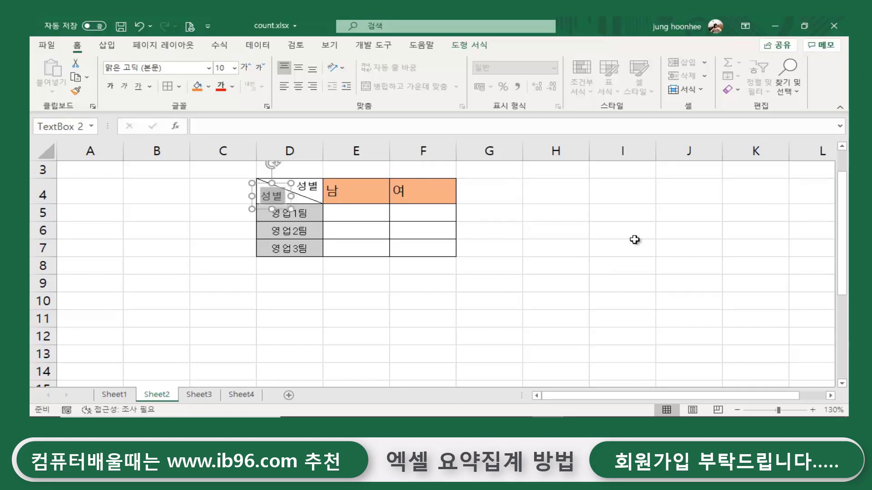
pyautogui.write('소속')
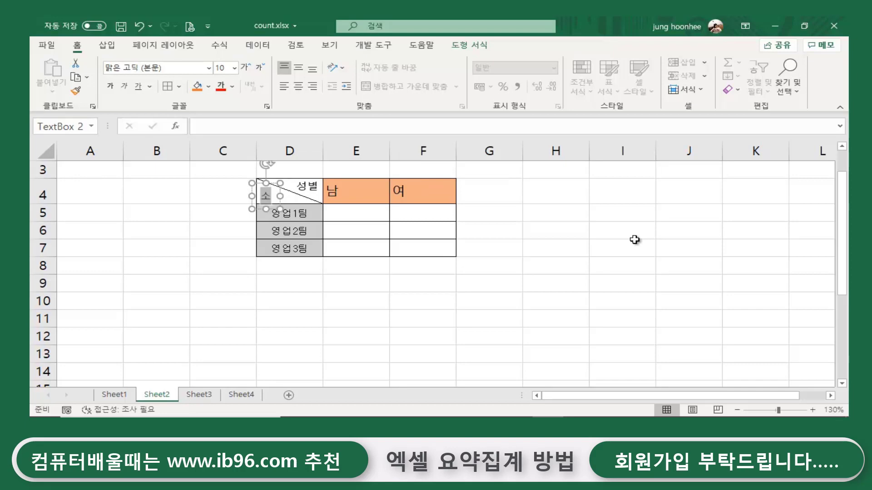
pyautogui.click(352, 348)
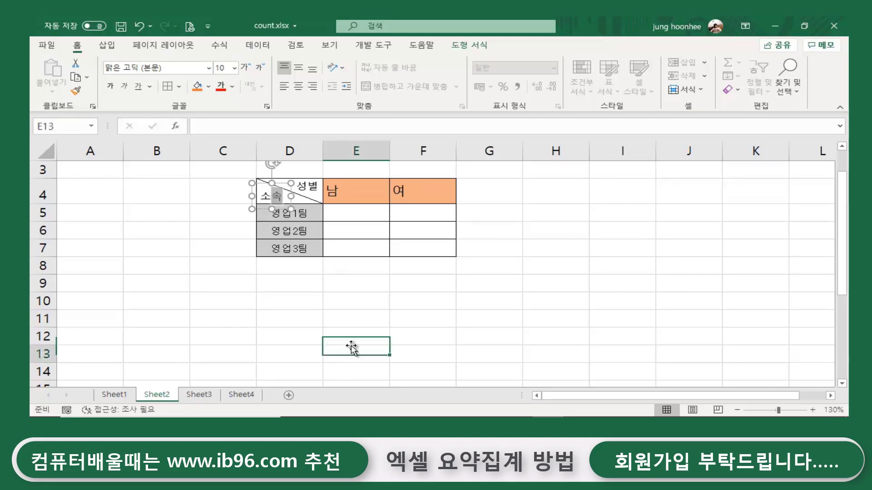
pyautogui.click(593, 332)
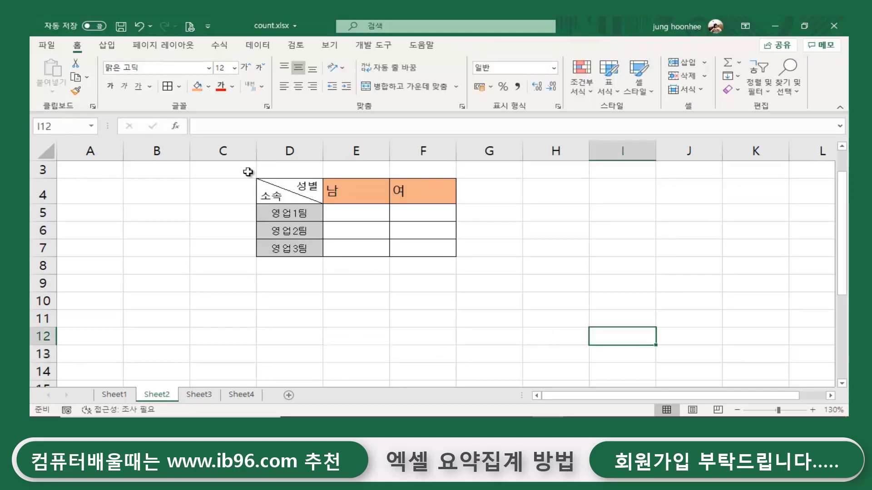
pyautogui.click(275, 289)
pyautogui.click(284, 194)
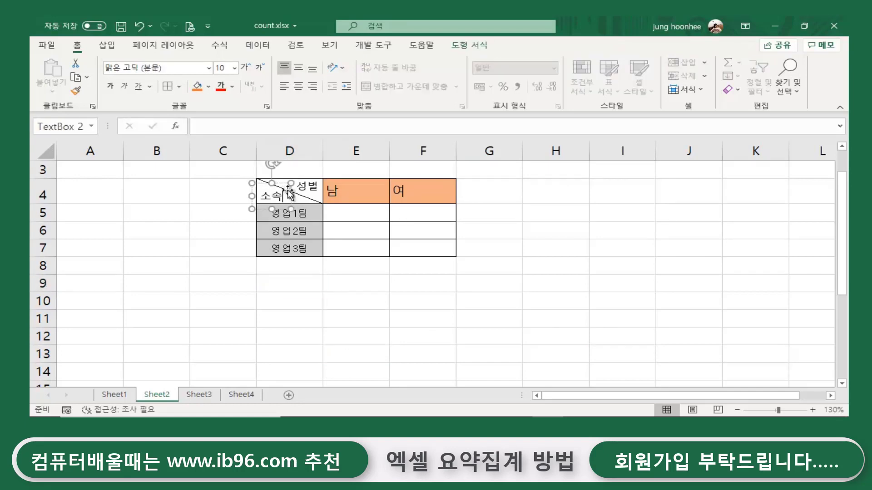
pyautogui.click(314, 191)
pyautogui.click(272, 196)
pyautogui.click(328, 300)
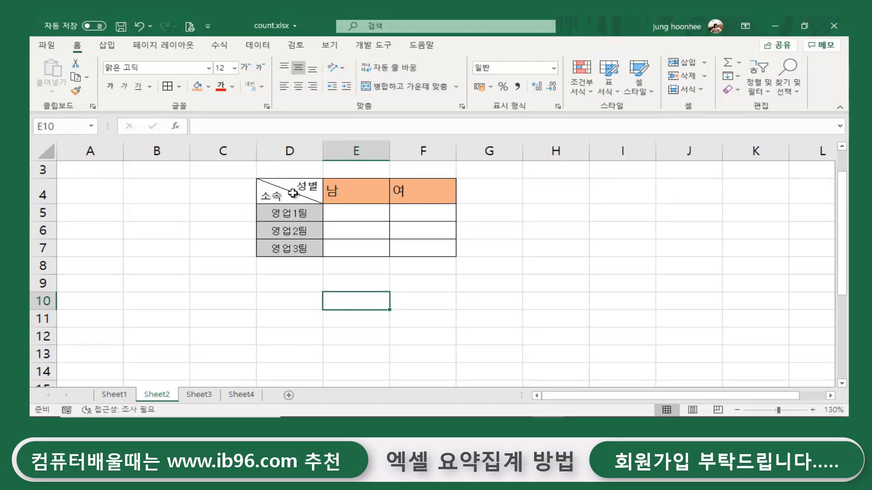
# Make the 성별 label's font colour red
pyautogui.click(554, 232)
pyautogui.click(288, 187)
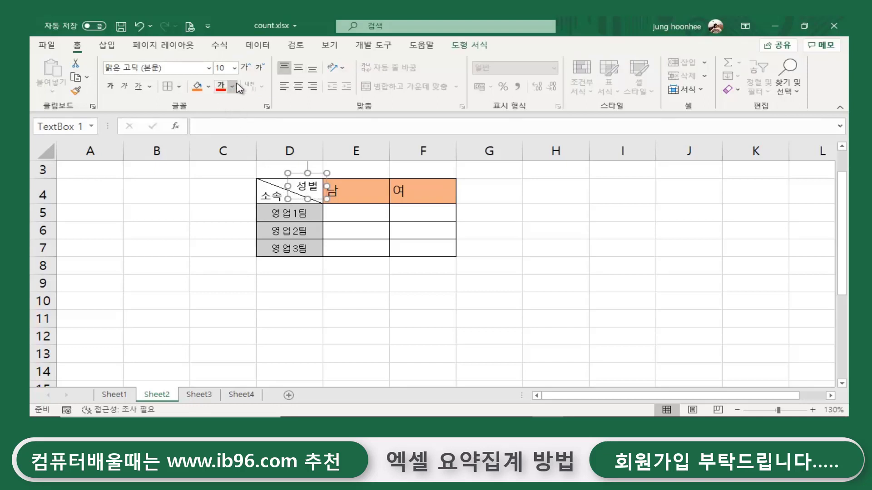
pyautogui.click(221, 86)
pyautogui.click(513, 227)
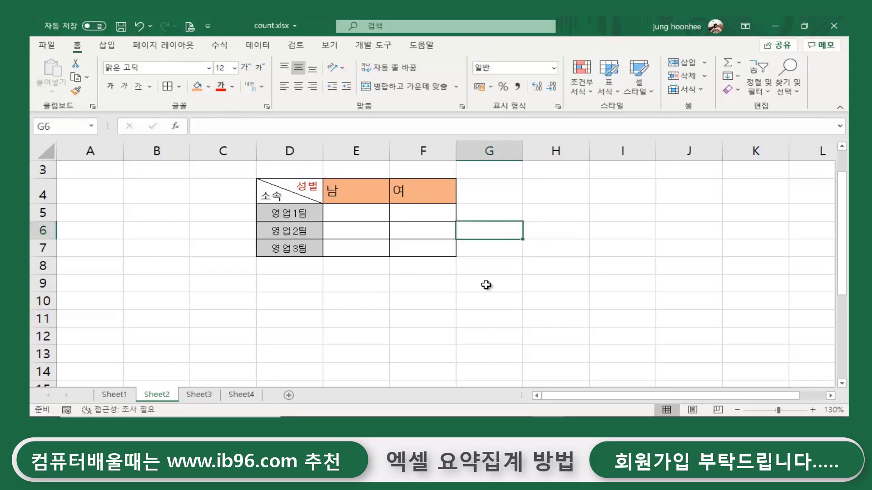
pyautogui.click(333, 336)
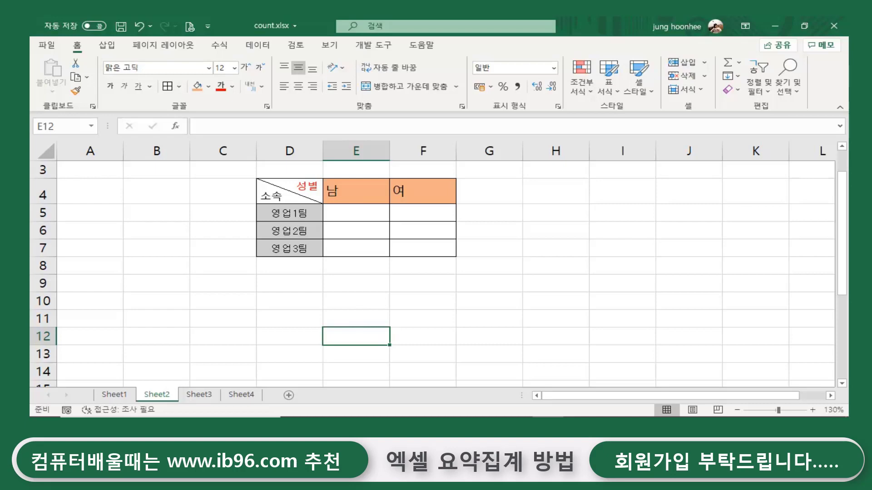
# Check the cross table's 영업1팀 label, 남/여 headers E4:F4 and cell F5
pyautogui.click(510, 320)
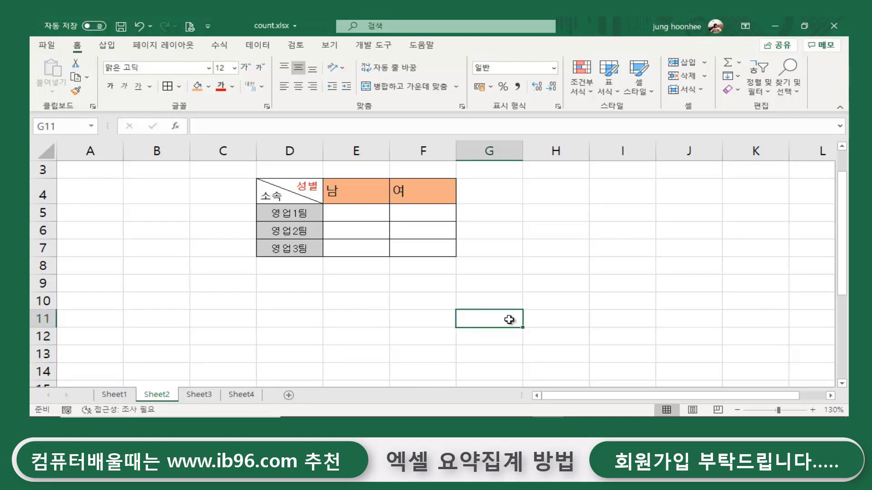
pyautogui.click(317, 278)
pyautogui.click(504, 284)
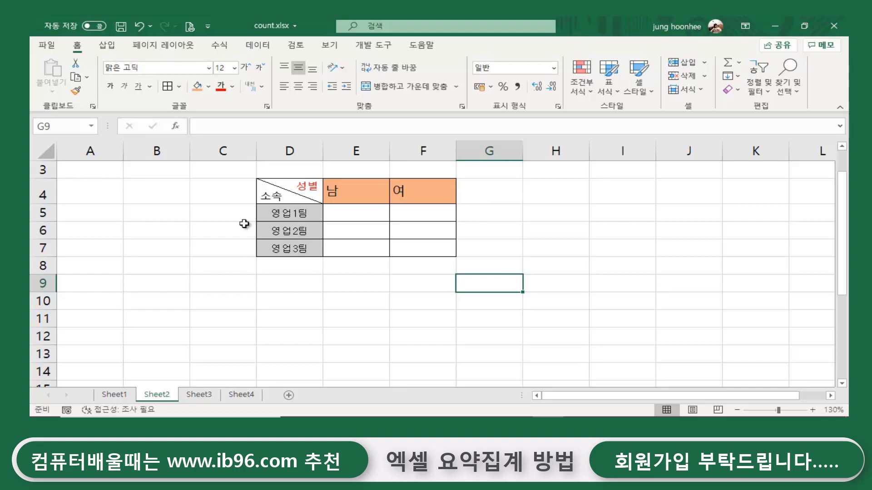
pyautogui.click(378, 303)
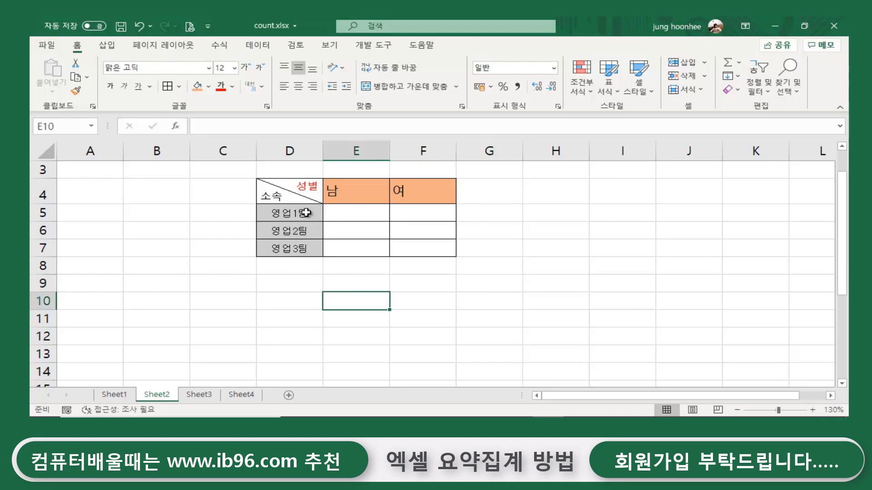
pyautogui.click(304, 214)
pyautogui.click(356, 189)
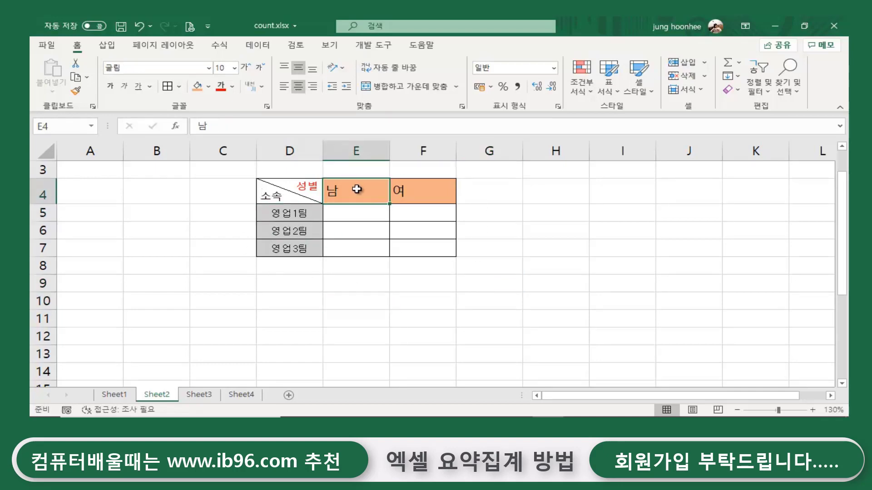
pyautogui.click(357, 212)
pyautogui.click(305, 331)
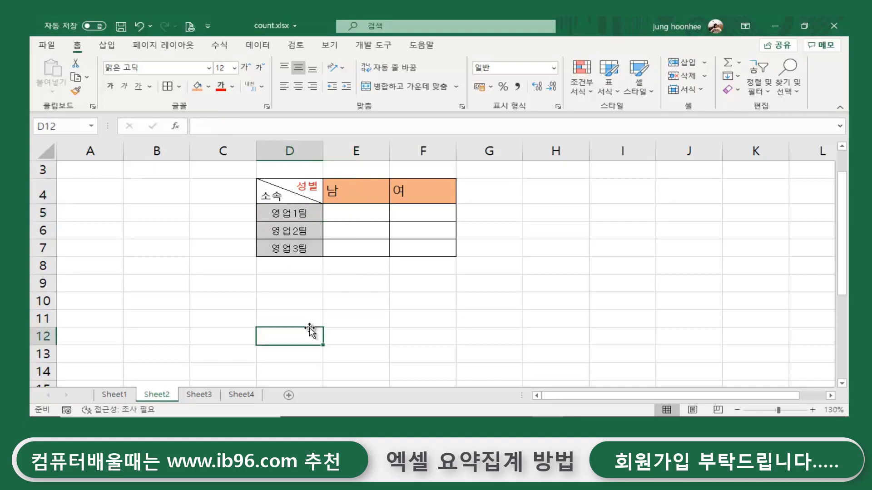
pyautogui.click(303, 212)
pyautogui.click(446, 191)
pyautogui.click(420, 215)
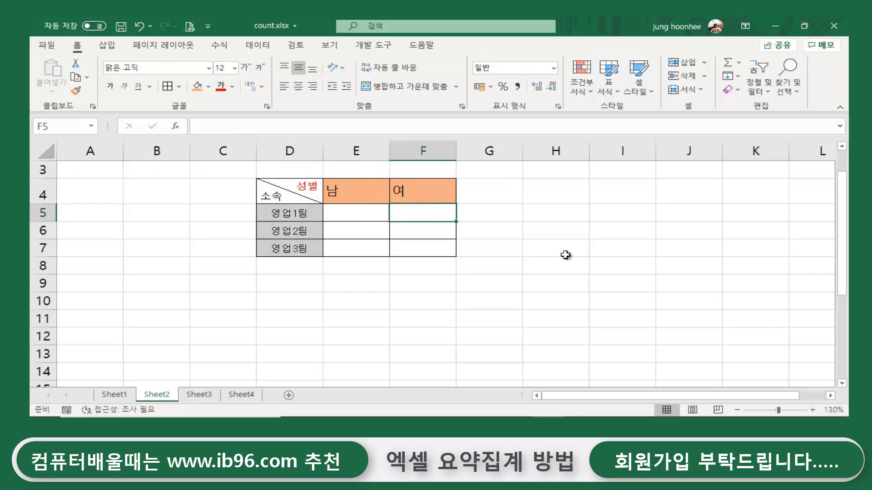
pyautogui.click(569, 256)
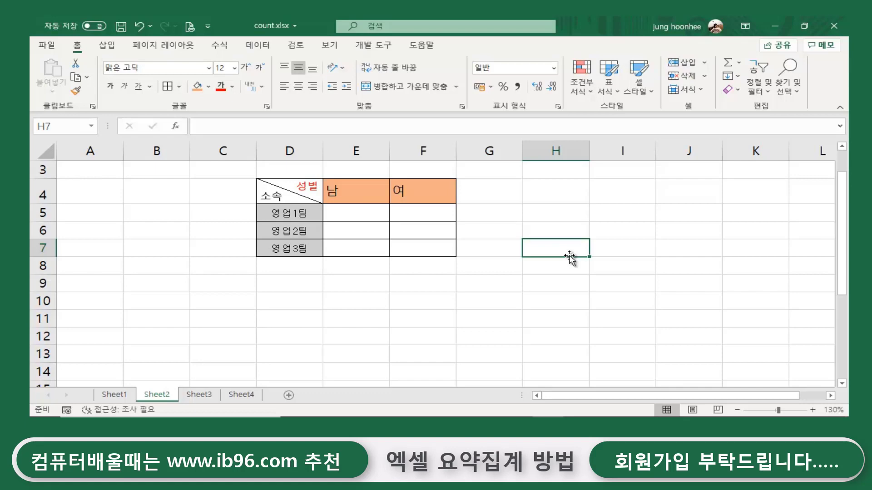
pyautogui.click(325, 304)
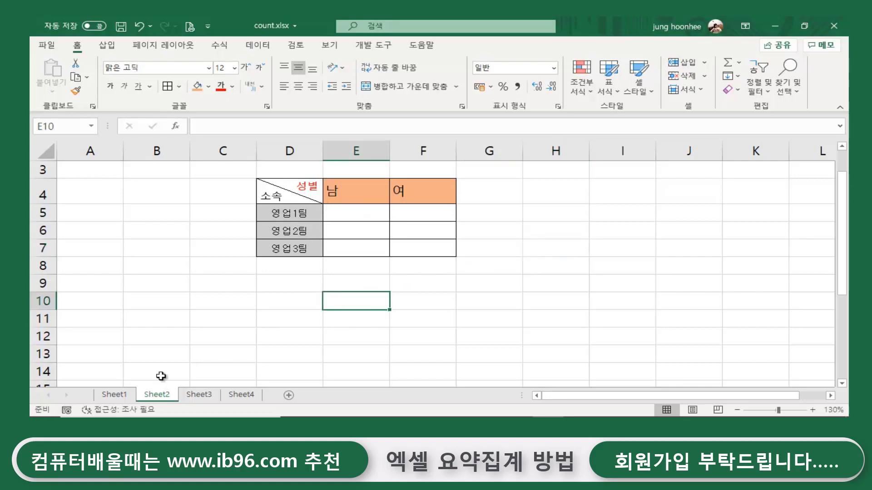
# Switch to Sheet1 and scroll up to the sales data table
pyautogui.click(114, 394)
pyautogui.click(521, 244)
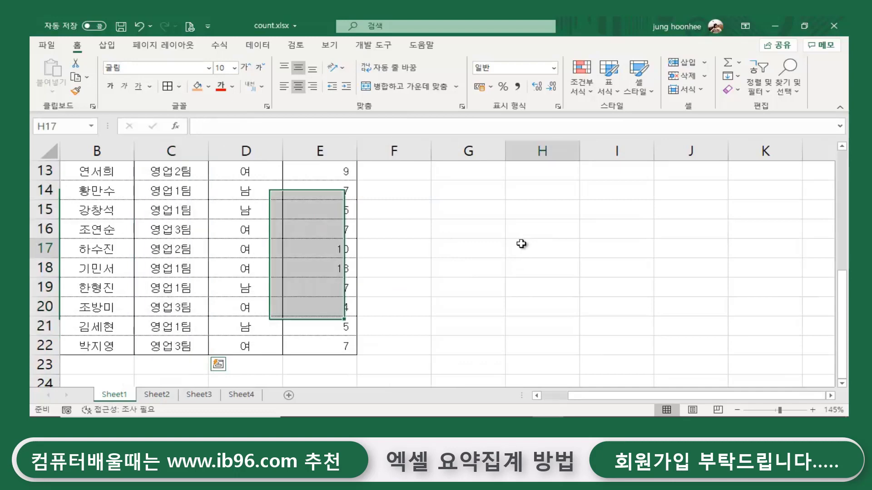
pyautogui.scroll(1, 210, 246)
pyautogui.scroll(2, 211, 245)
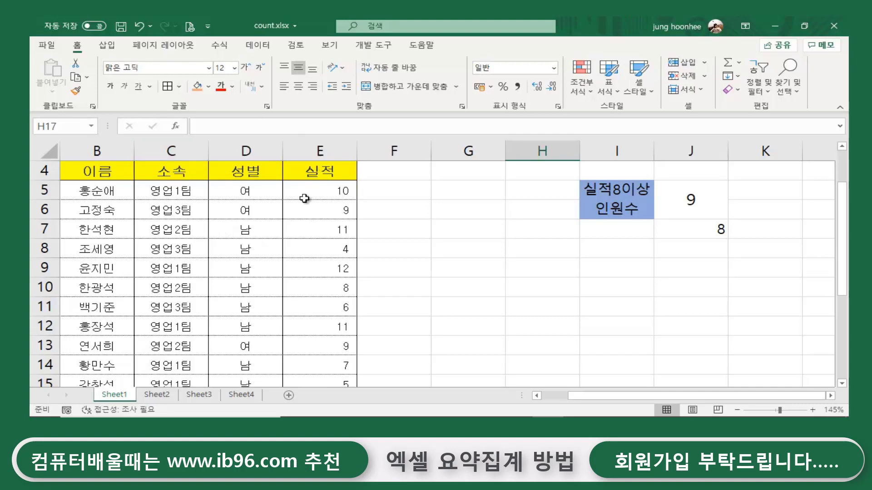
# Bring up Sheet2 and look over its empty team-by-gender table, starting at the 영업1팀 row
pyautogui.click(519, 288)
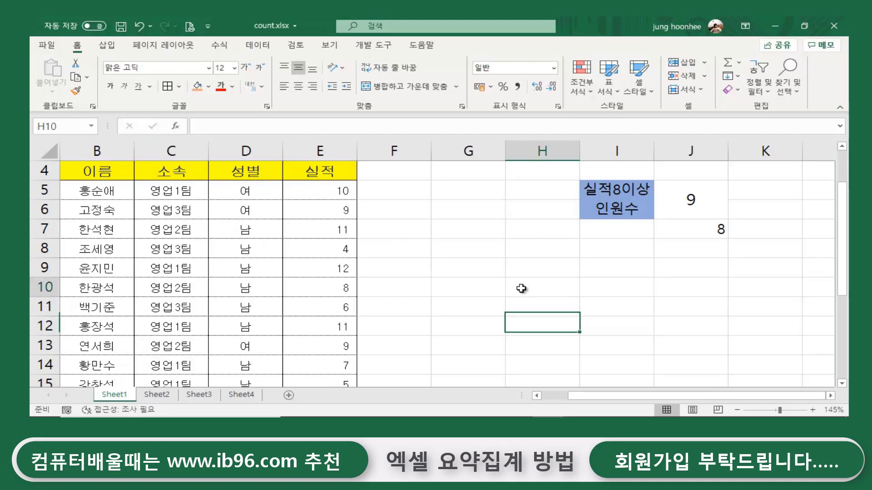
pyautogui.click(157, 395)
pyautogui.click(515, 316)
pyautogui.click(531, 268)
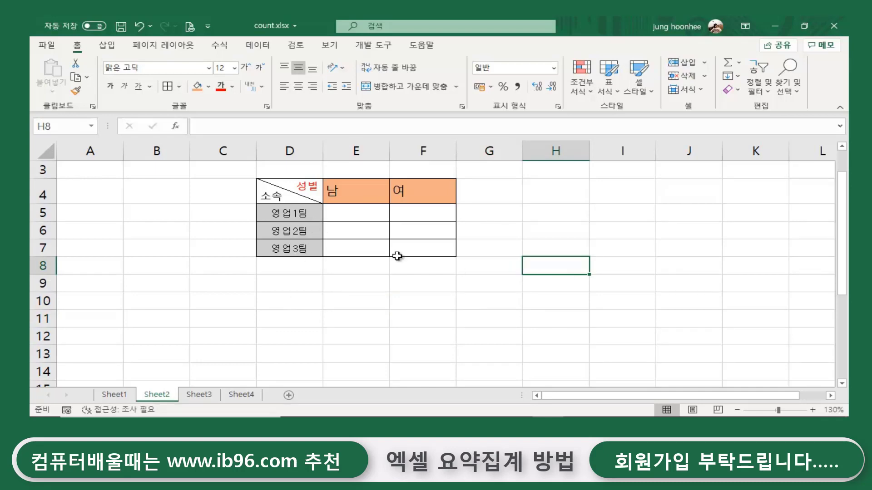
pyautogui.click(331, 308)
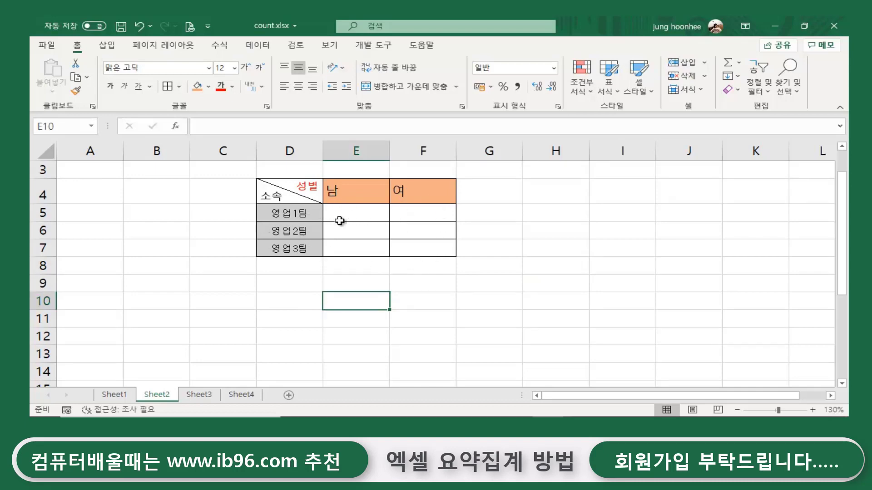
pyautogui.click(304, 217)
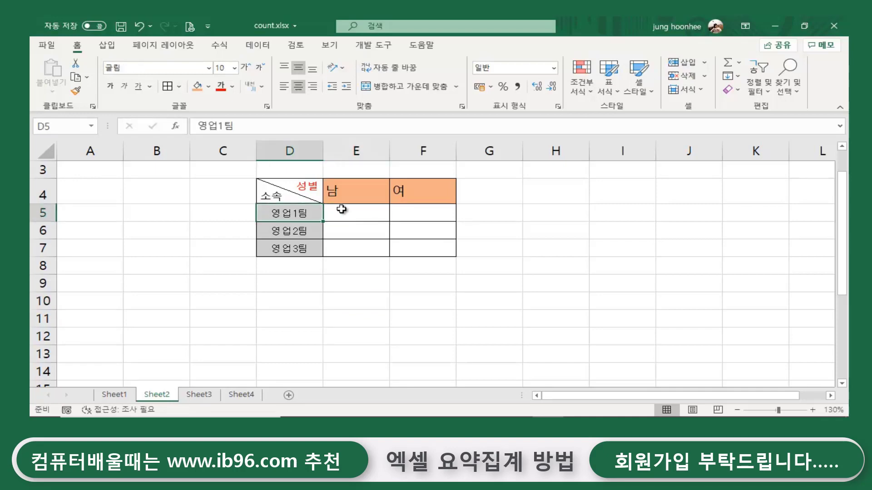
# Check the team names listed in Sheet1's 소속 column
pyautogui.click(119, 396)
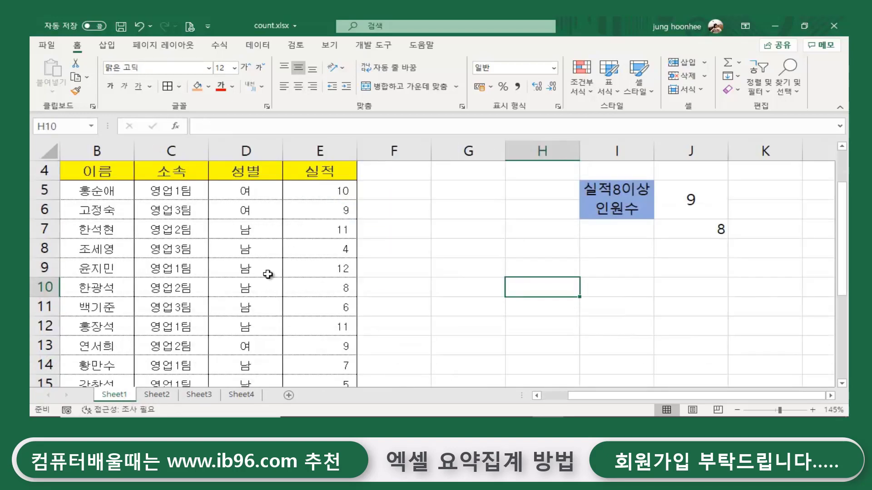
pyautogui.click(180, 198)
pyautogui.click(176, 211)
pyautogui.click(175, 249)
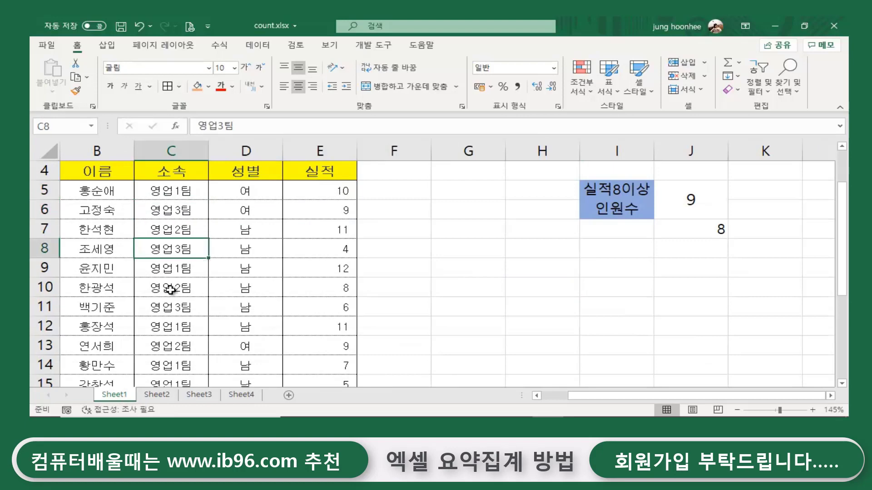
pyautogui.click(171, 288)
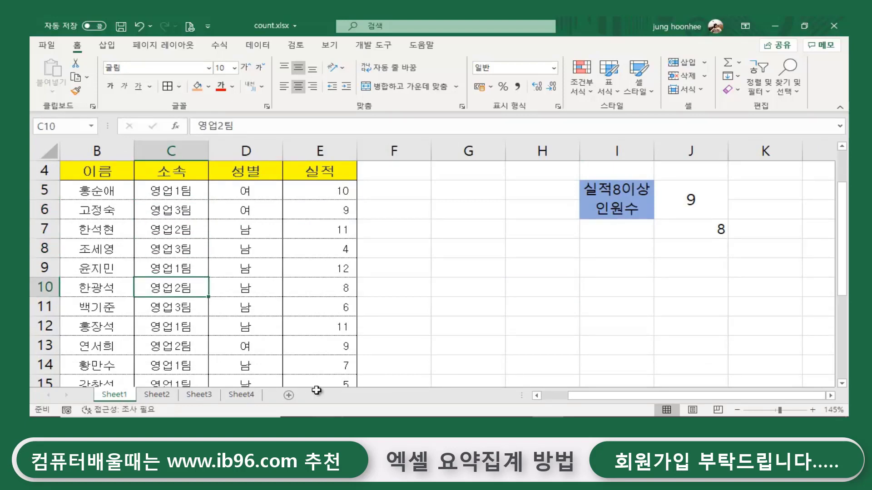
# Return to Sheet2 and review the 영업1팀 row label beside cell E5
pyautogui.click(156, 399)
pyautogui.click(483, 300)
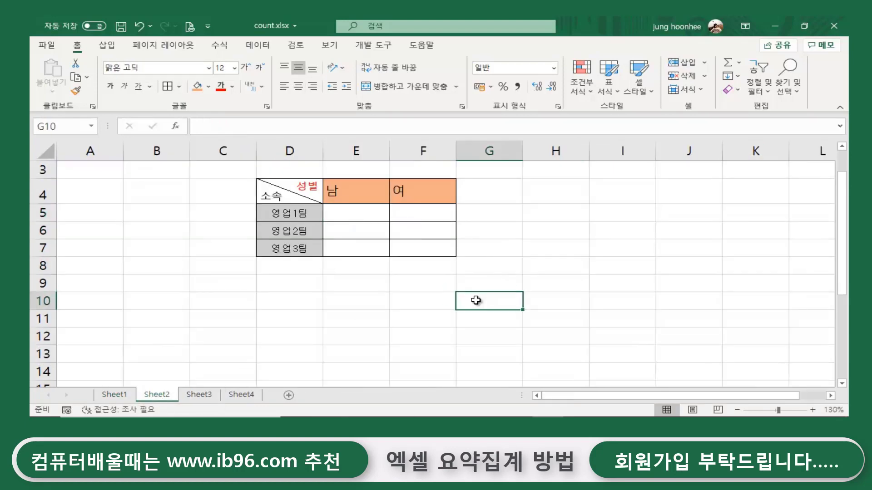
pyautogui.click(292, 213)
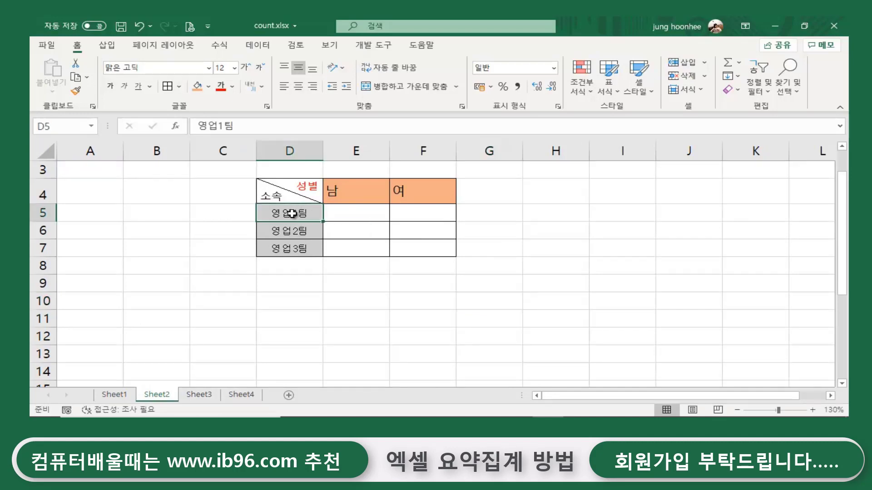
pyautogui.click(357, 217)
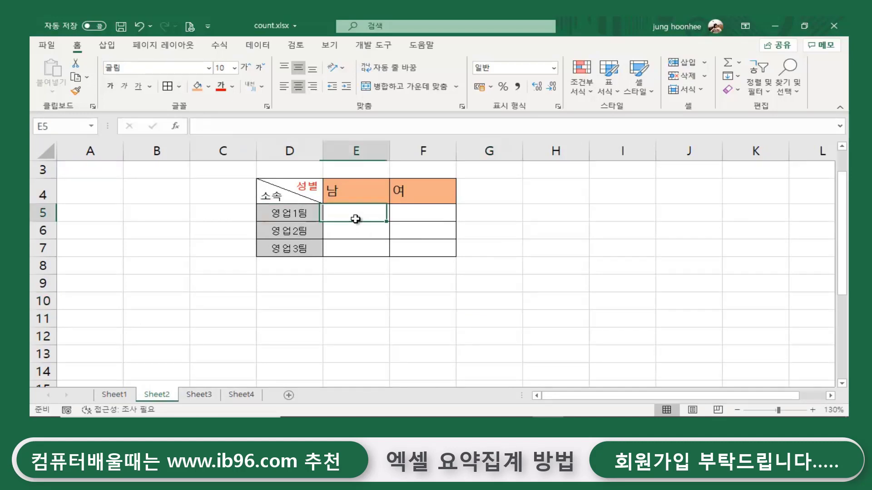
pyautogui.click(301, 214)
pyautogui.click(342, 217)
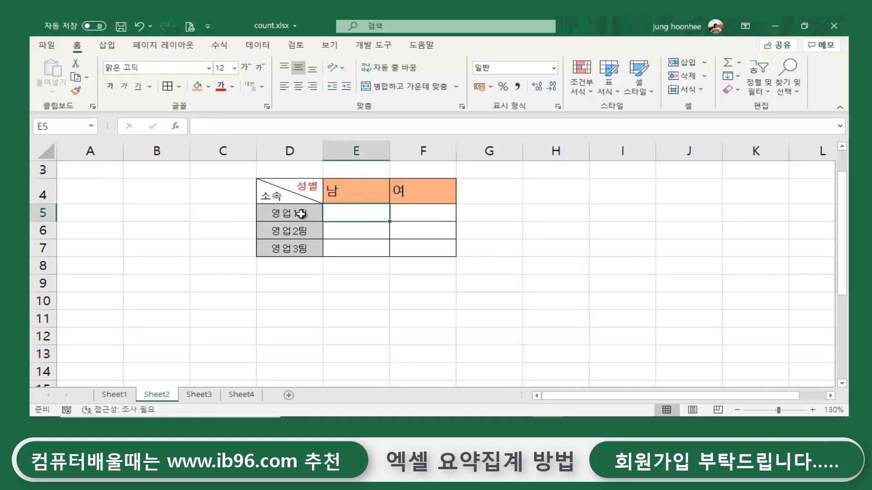
pyautogui.click(287, 214)
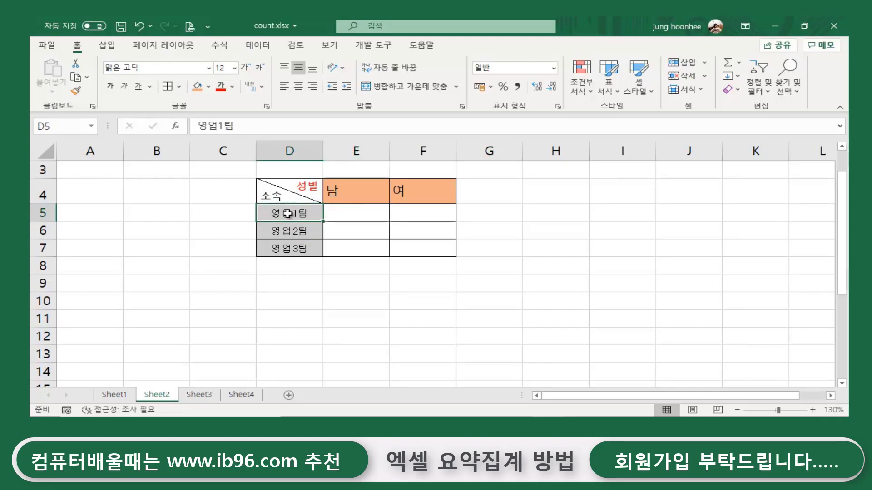
# Check the 남 and 소속 headers, then settle on cell E5 for the first count
pyautogui.click(334, 192)
pyautogui.click(345, 214)
pyautogui.click(384, 334)
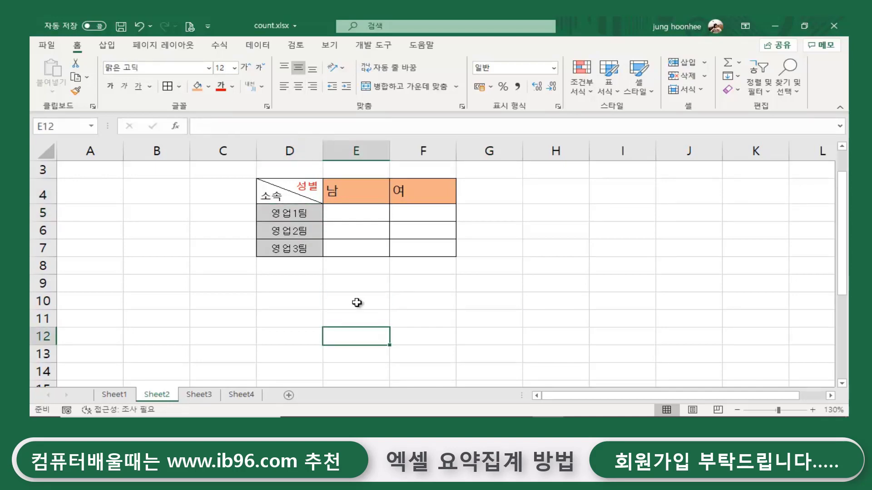
pyautogui.click(356, 208)
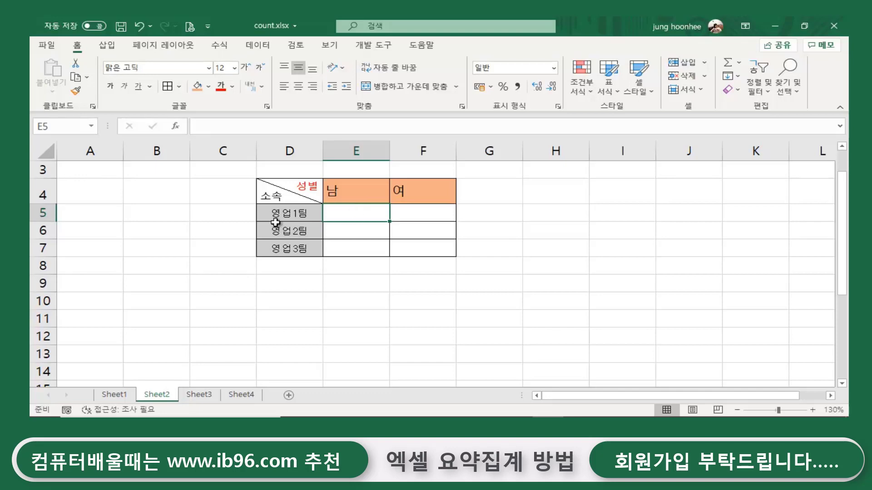
pyautogui.click(282, 196)
pyautogui.click(255, 292)
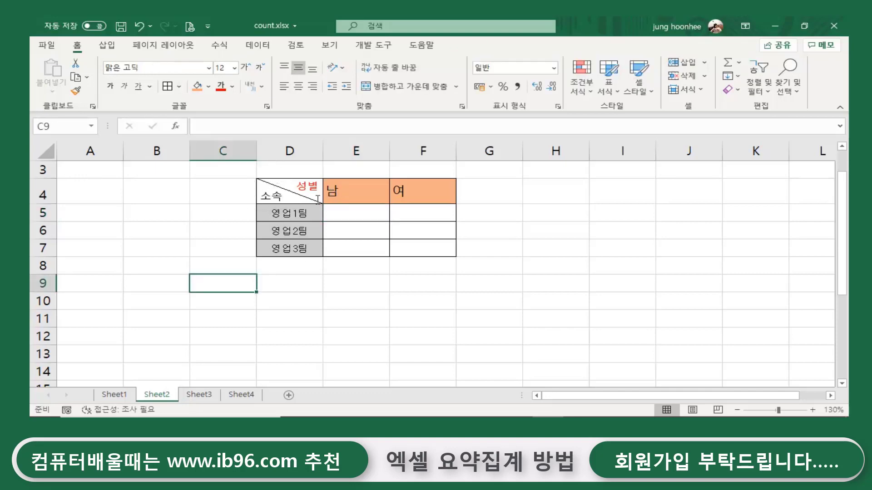
pyautogui.click(220, 220)
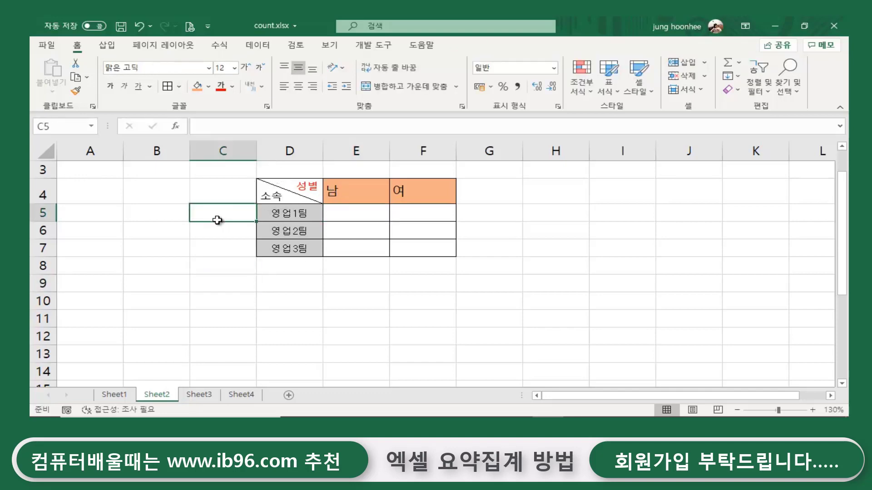
pyautogui.click(305, 214)
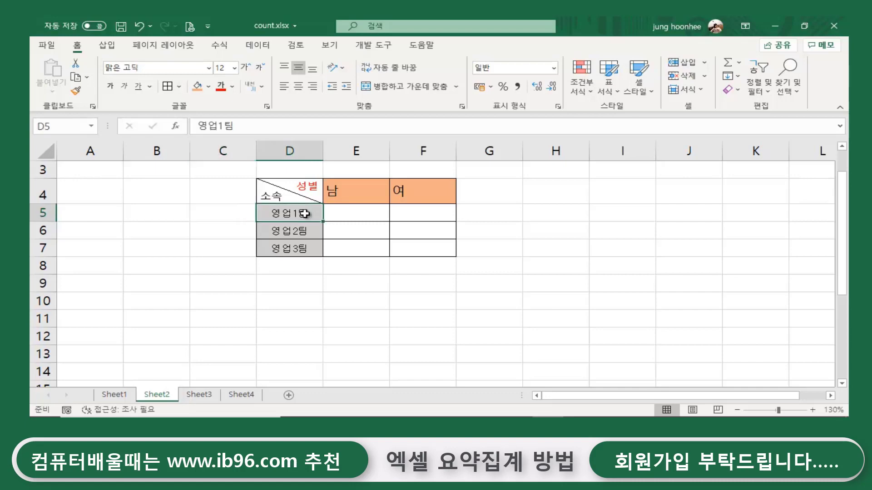
pyautogui.click(346, 191)
pyautogui.click(353, 215)
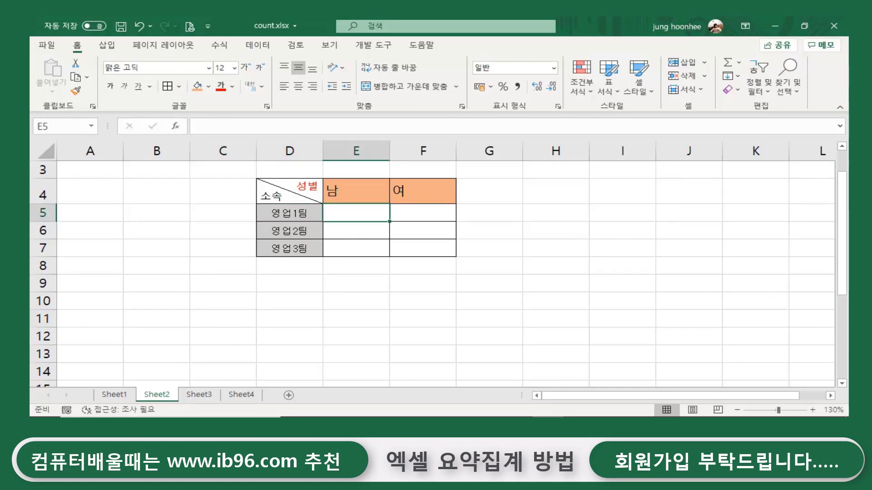
pyautogui.hotkey('alt', 'Tab')
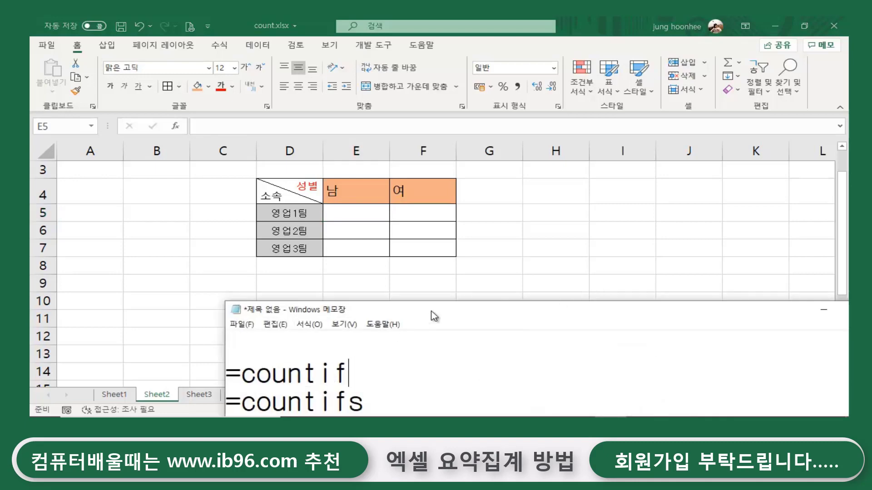
pyautogui.moveTo(434, 316); pyautogui.dragTo(421, 112)
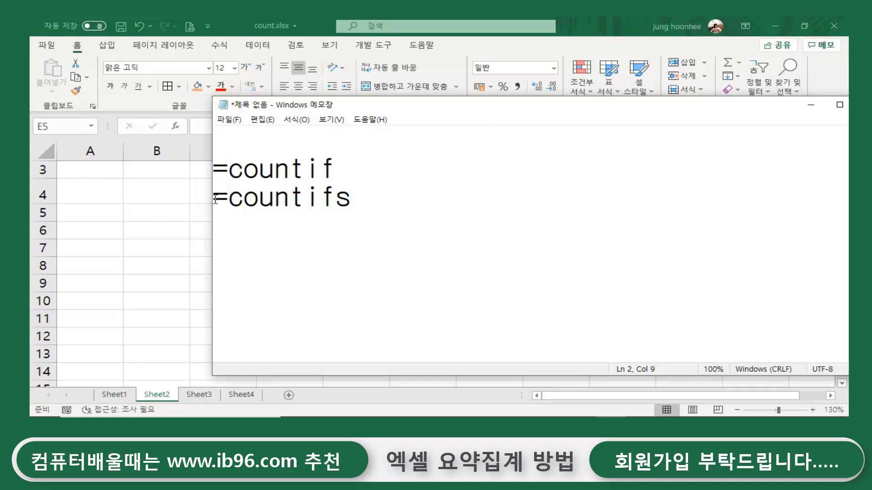
pyautogui.moveTo(231, 199); pyautogui.dragTo(397, 199)
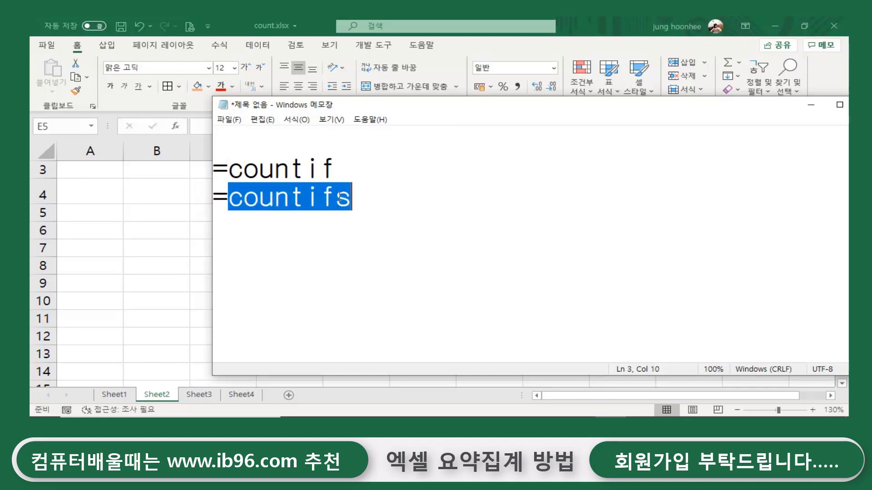
pyautogui.moveTo(336, 196); pyautogui.dragTo(359, 196)
pyautogui.click(388, 205)
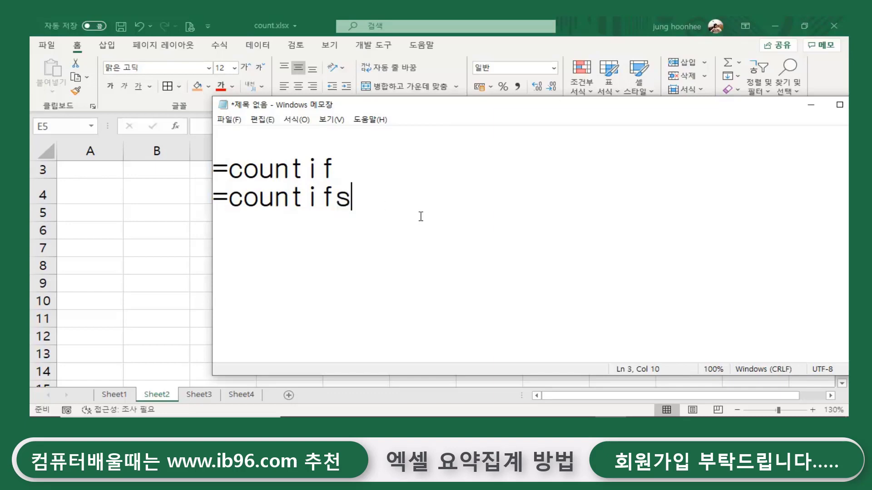
pyautogui.click(810, 105)
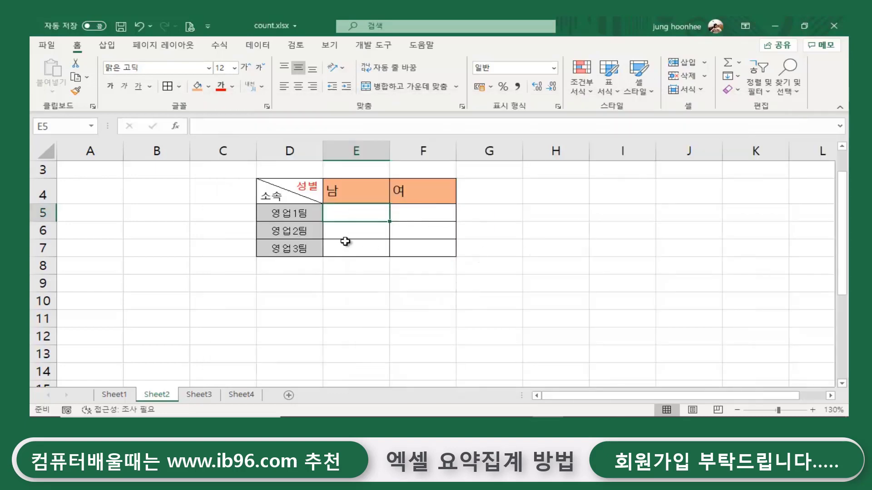
# Type =countifs( into cell E5, correcting a stray character after the equals sign
pyautogui.scroll(1, 658, 327)
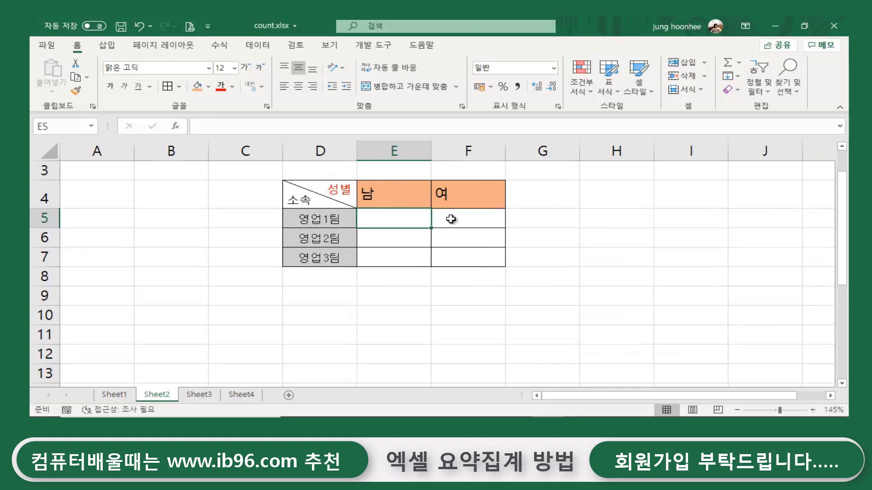
pyautogui.write('=채')
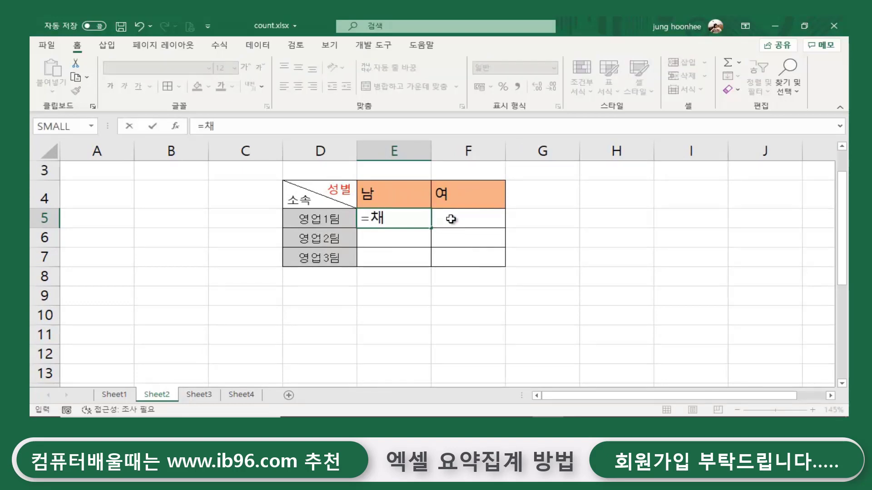
pyautogui.press('BackSpace')
pyautogui.write('cou')
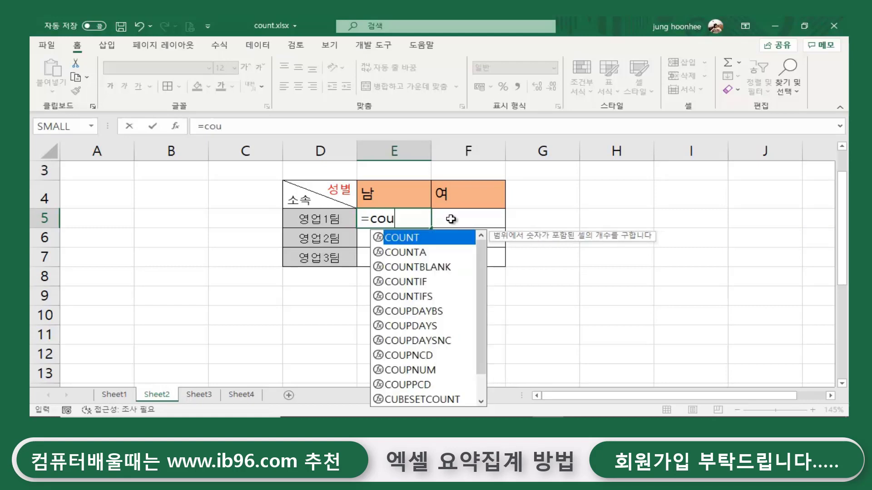
pyautogui.write('ntifs')
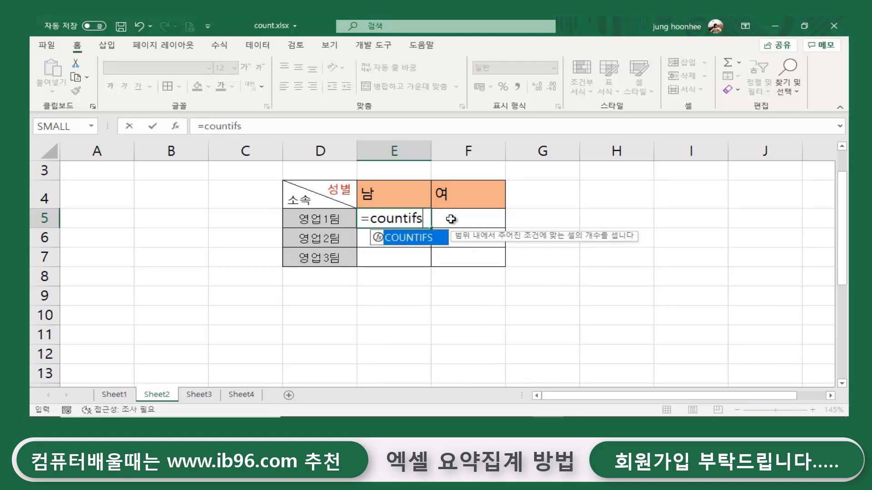
pyautogui.write('(')
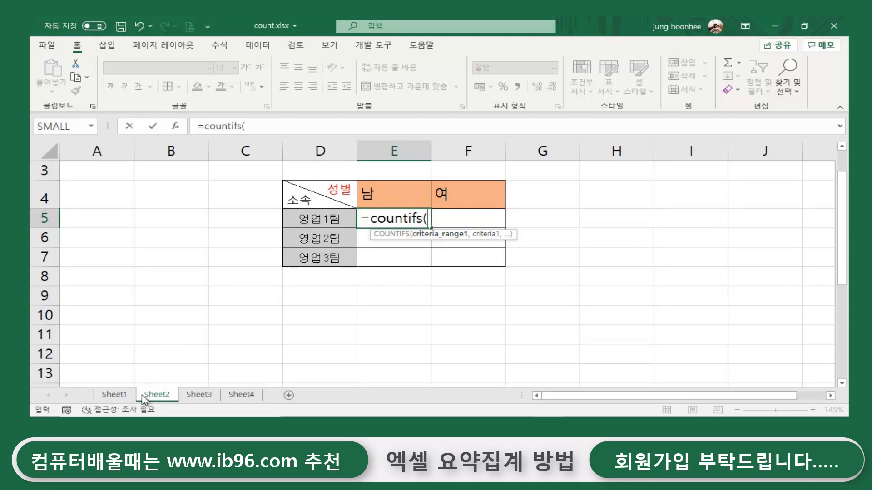
# Add Sheet1's team column C5:C22 as the absolute range $C$5:$C$22, followed by a comma
pyautogui.click(114, 395)
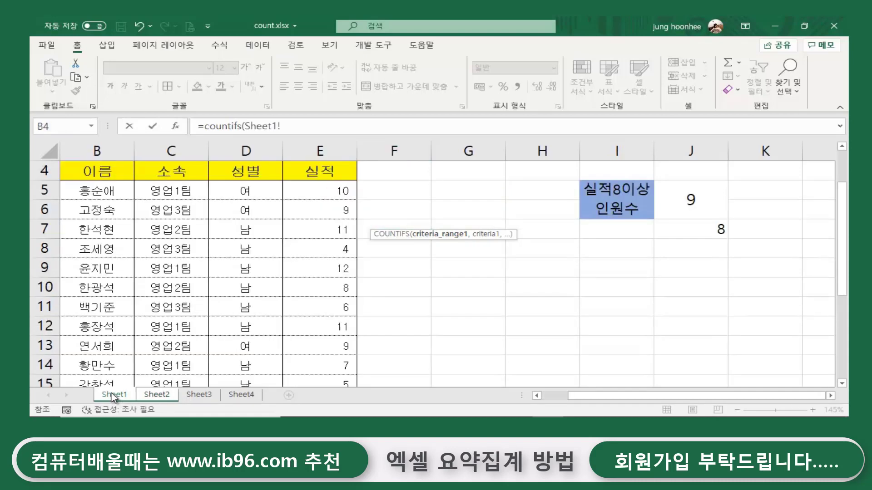
pyautogui.click(167, 190)
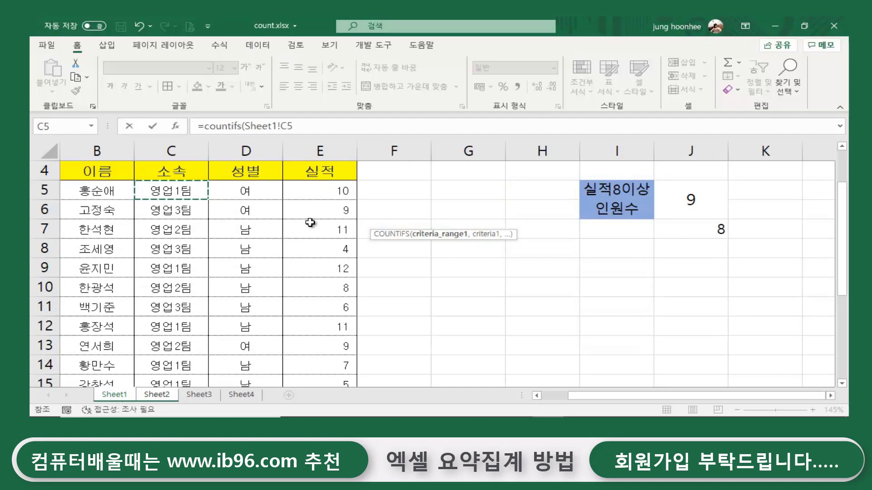
pyautogui.hotkey('ctrl', 'shift', 'Down')
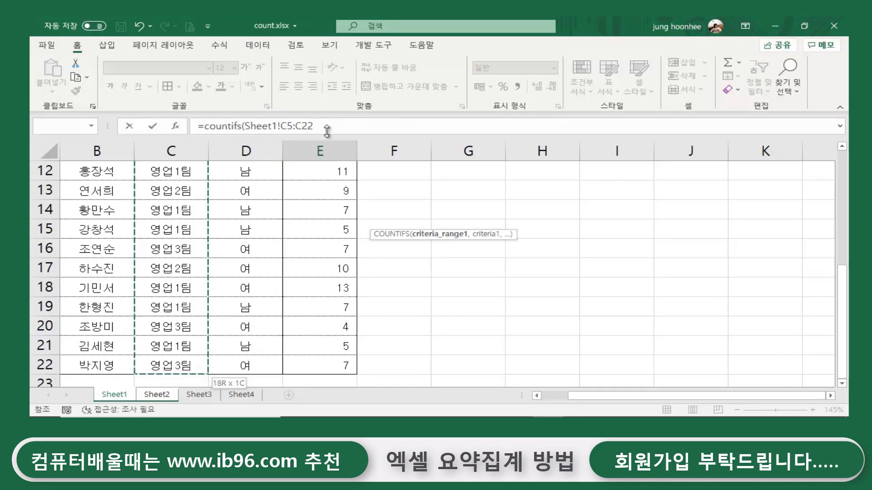
pyautogui.press('F4')
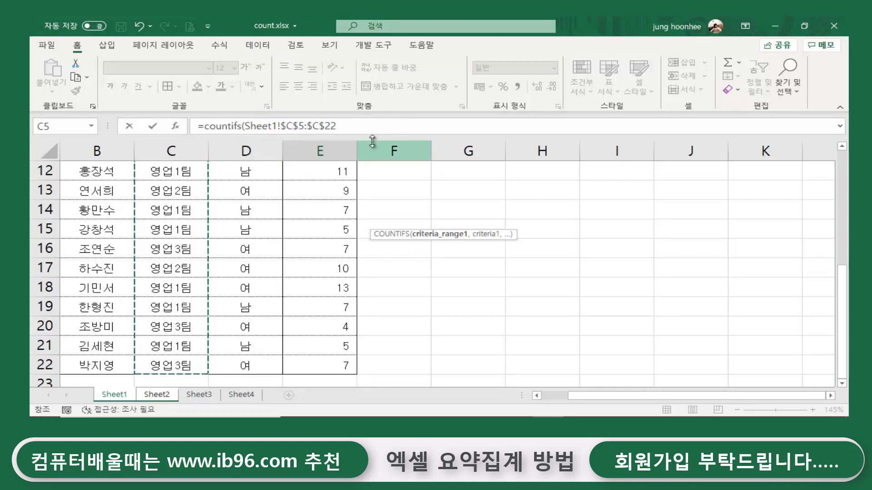
pyautogui.click(349, 127)
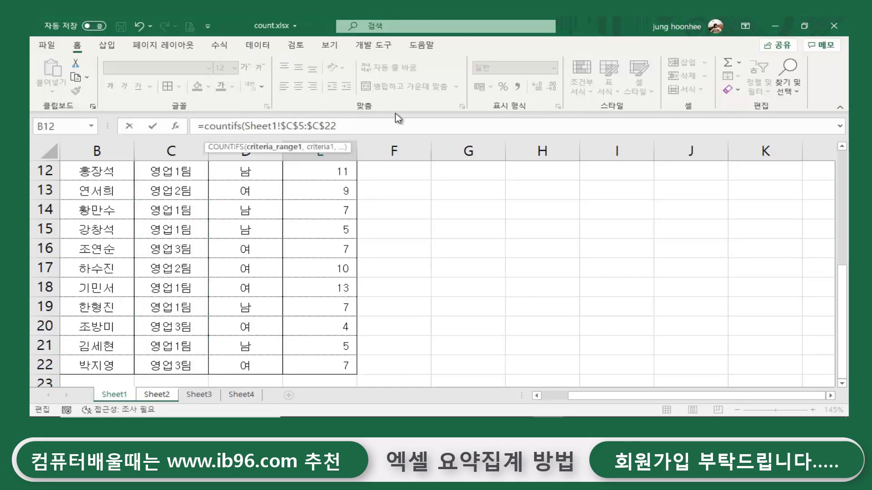
pyautogui.write(',')
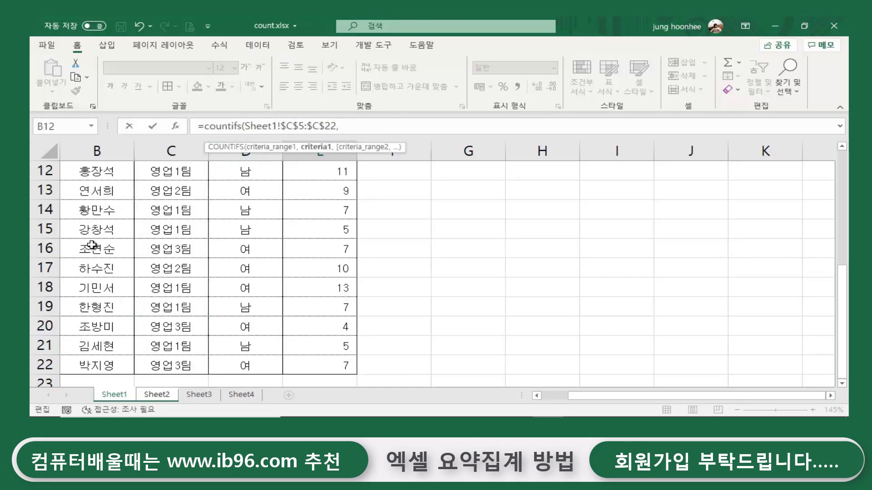
pyautogui.click(157, 395)
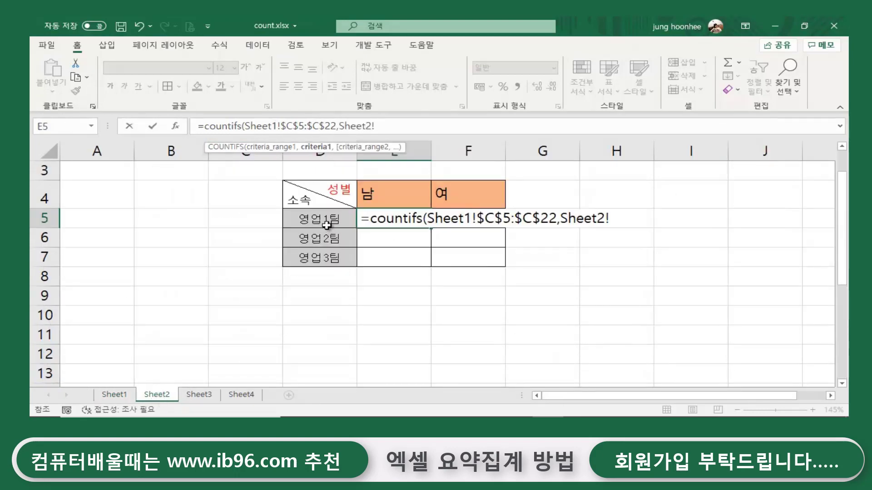
# Use Sheet2's D5 team name, column-locked as $D5, as the first criterion, followed by a comma
pyautogui.click(300, 225)
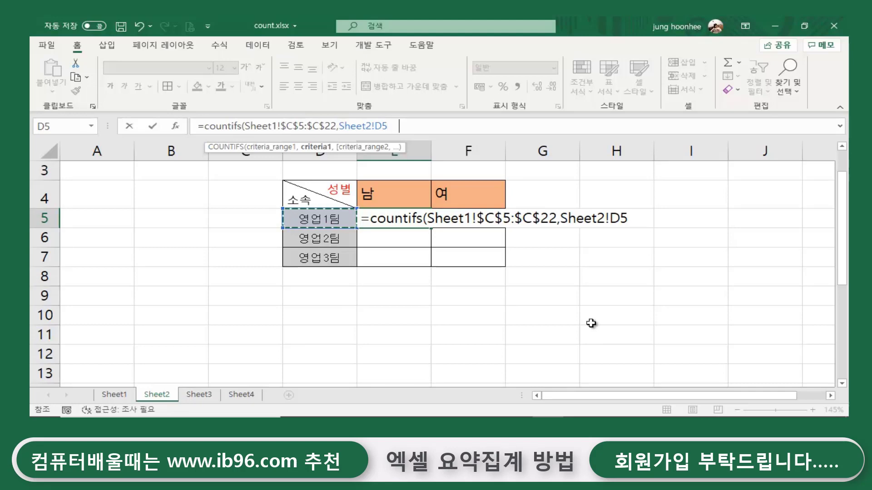
pyautogui.press('F4')
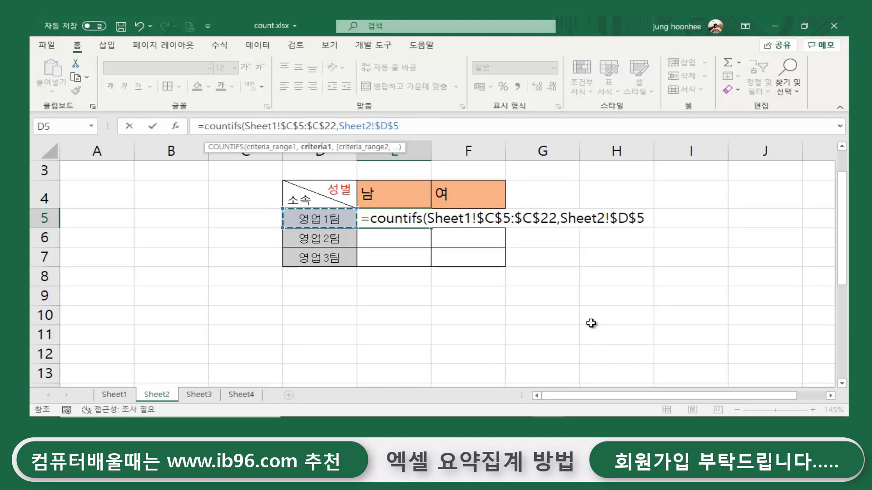
pyautogui.press('F4')
pyautogui.press('F4')
pyautogui.write(',')
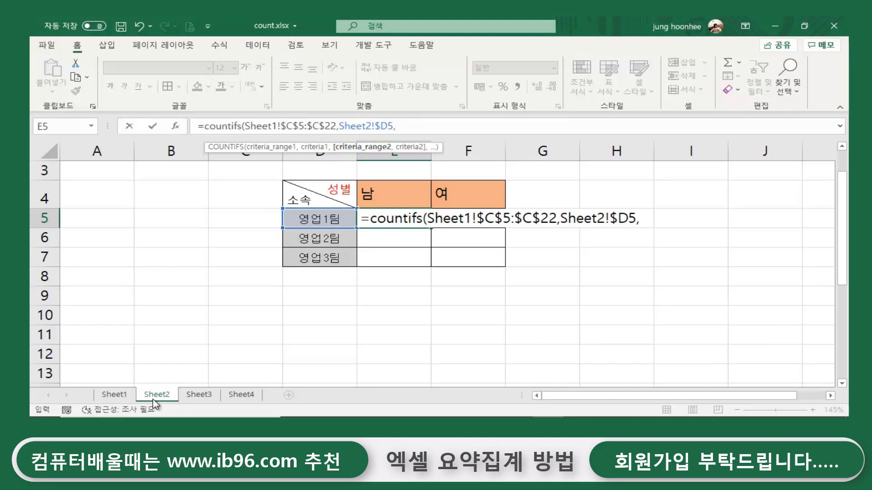
# Select Sheet1's D5 down to D22, lock it as $D$5:$D$22, and add a comma
pyautogui.click(113, 395)
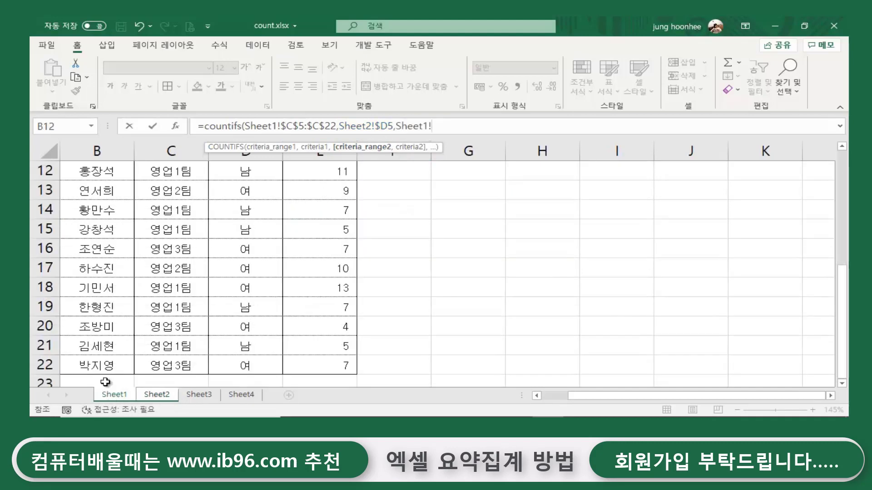
pyautogui.scroll(3, 279, 320)
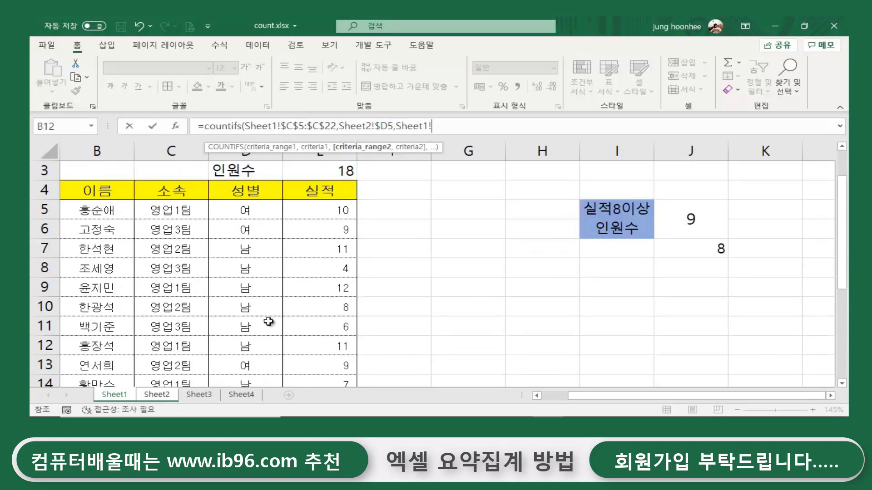
pyautogui.click(241, 210)
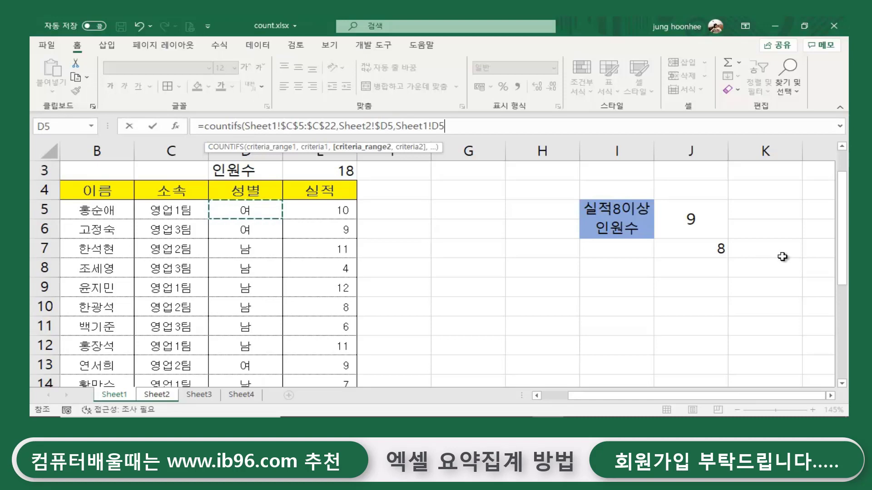
pyautogui.hotkey('ctrl', 'shift', 'Down')
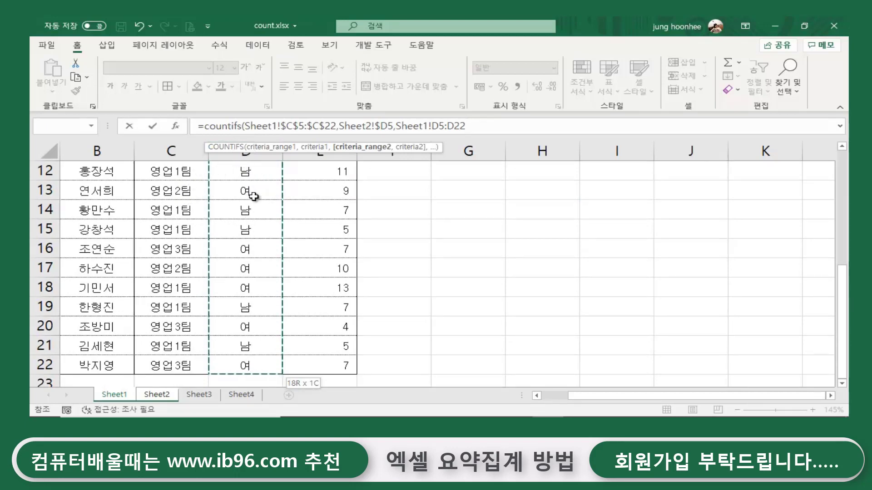
pyautogui.press('F4')
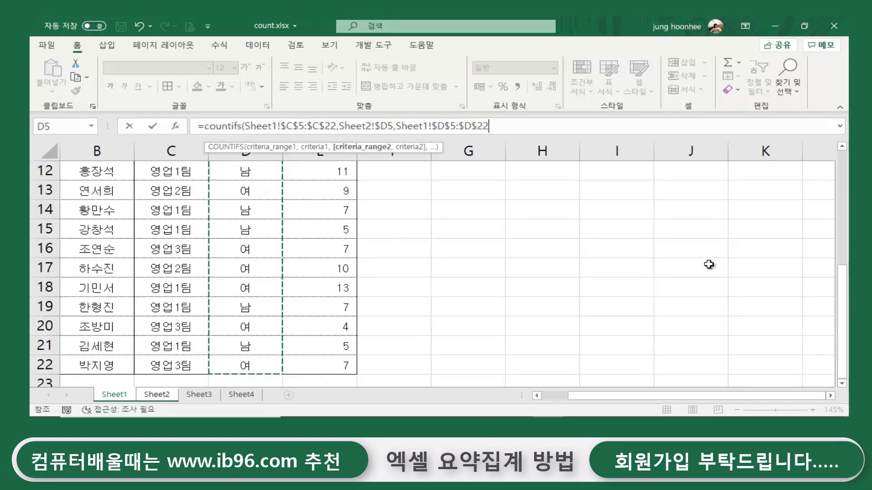
pyautogui.write(',')
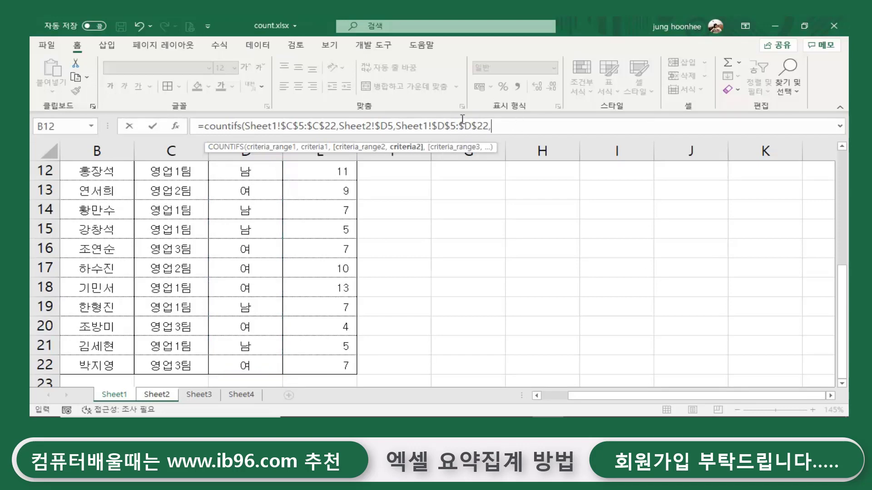
# Use the 남 header as row-locked E$4, close the parenthesis, and enter the formula
pyautogui.click(158, 395)
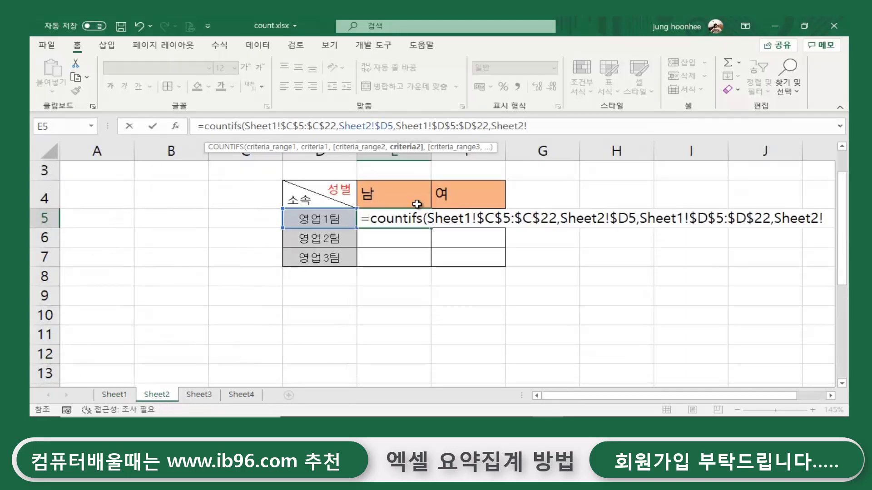
pyautogui.click(369, 194)
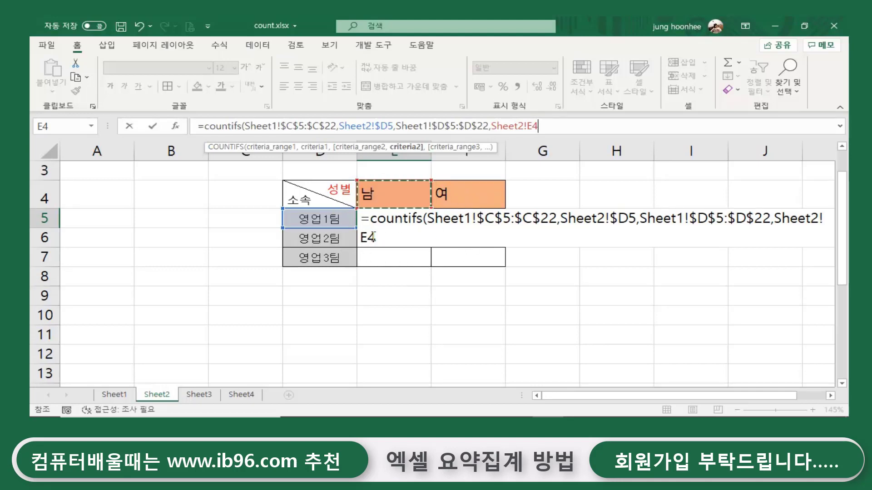
pyautogui.press('F4')
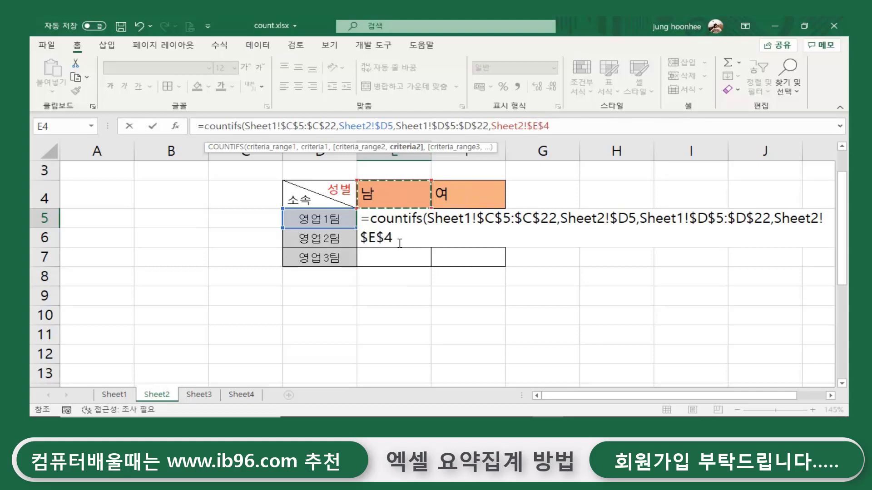
pyautogui.press('F4')
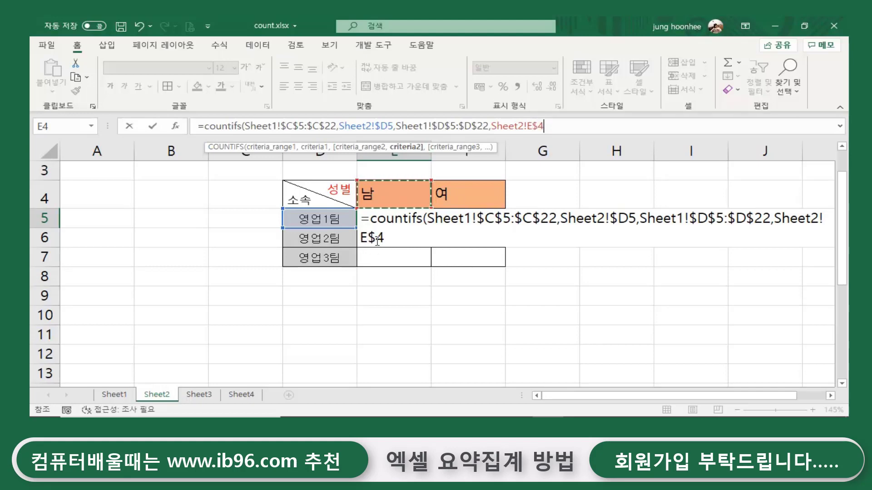
pyautogui.click(387, 238)
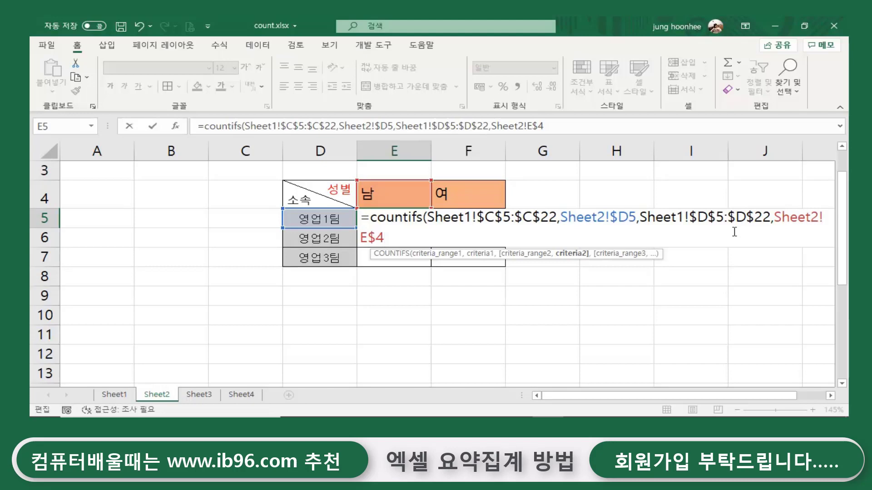
pyautogui.write(')')
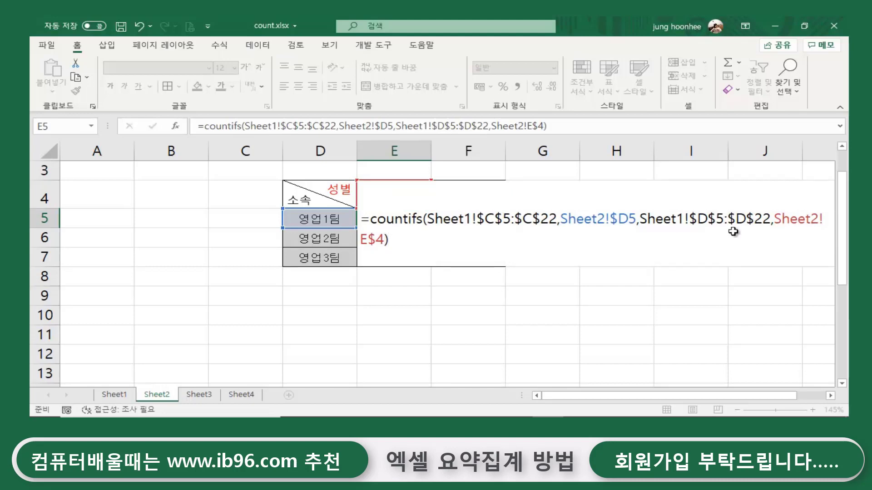
pyautogui.press('Return')
# Copy E5's COUNTIFS over E5:F7, giving 남 6, 2, 2 and 여 2, 2, 4
pyautogui.click(406, 221)
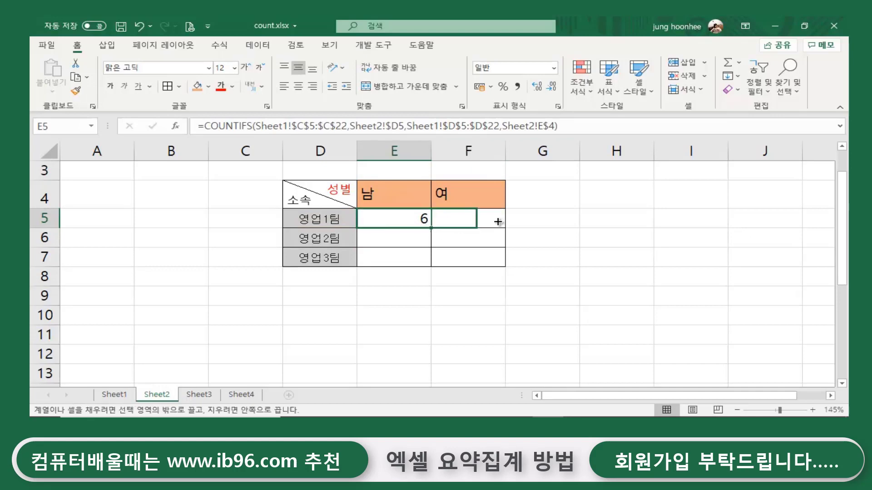
pyautogui.moveTo(430, 229)
pyautogui.mouseDown()
pyautogui.moveTo(498, 221)
pyautogui.moveTo(504, 264)
pyautogui.mouseUp()
pyautogui.click(616, 266)
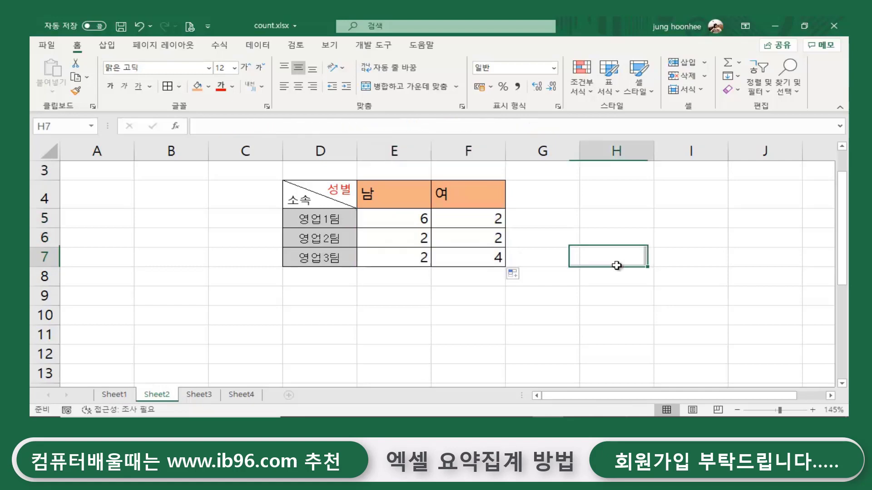
pyautogui.click(396, 227)
pyautogui.click(452, 223)
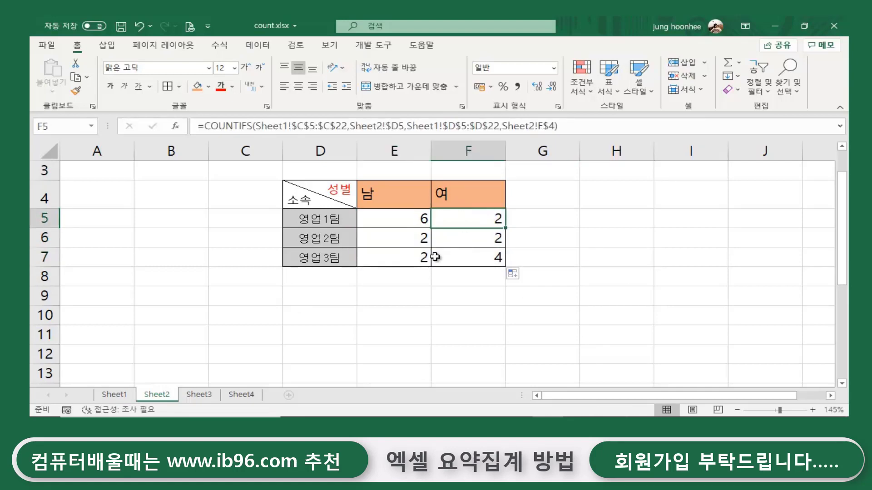
pyautogui.click(395, 243)
pyautogui.click(454, 238)
pyautogui.click(574, 255)
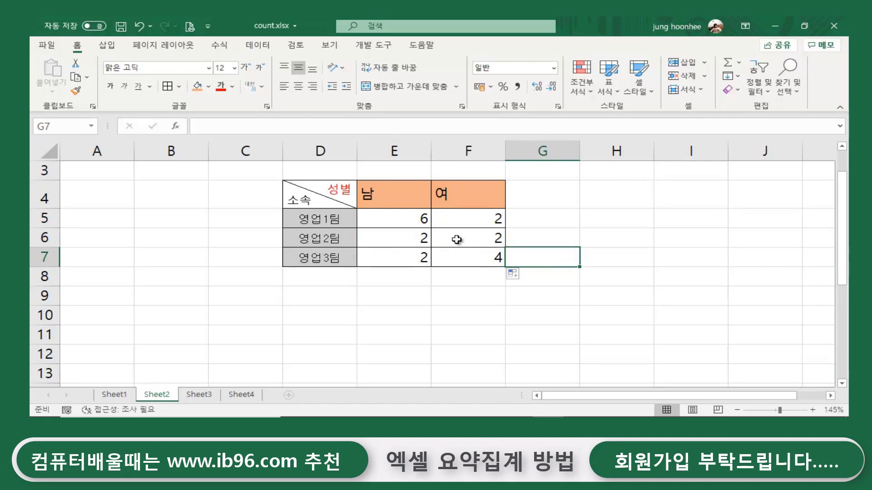
pyautogui.moveTo(405, 223)
pyautogui.mouseDown()
pyautogui.moveTo(477, 220)
pyautogui.moveTo(469, 259)
pyautogui.mouseUp()
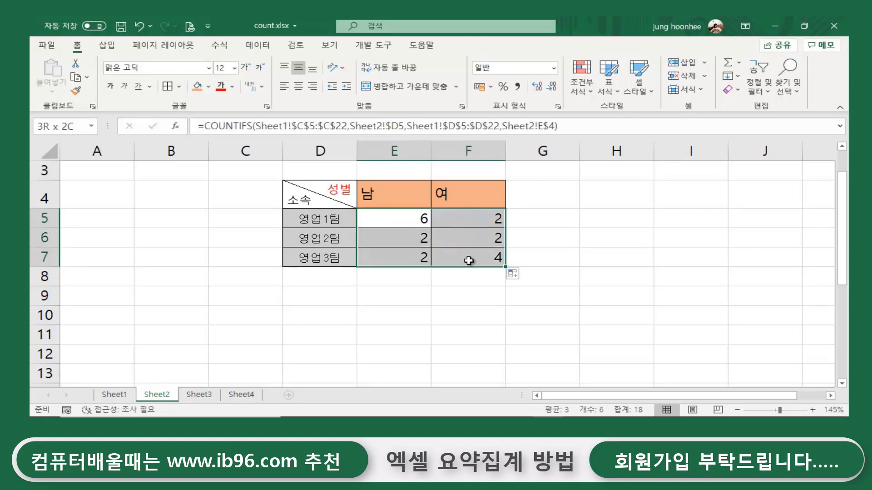
pyautogui.click(420, 328)
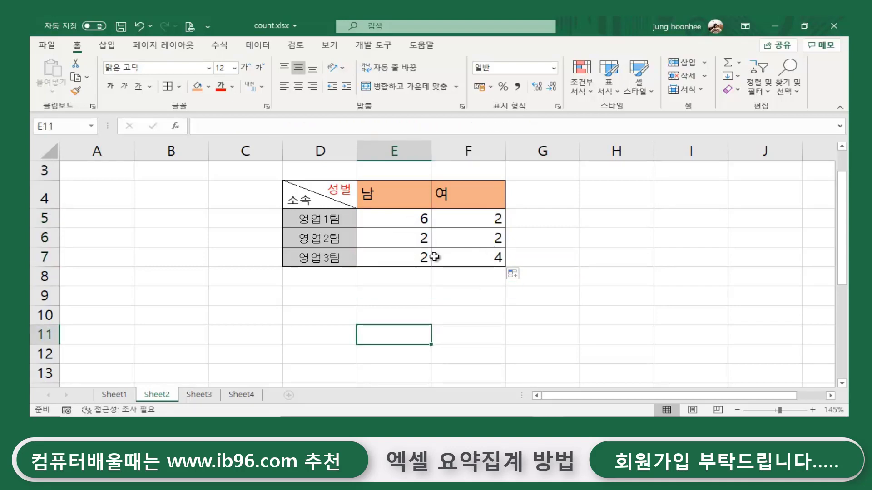
# Leave the finished grid and view Sheet1's 영업사원 거래실적현황 source data
pyautogui.click(438, 316)
pyautogui.click(742, 336)
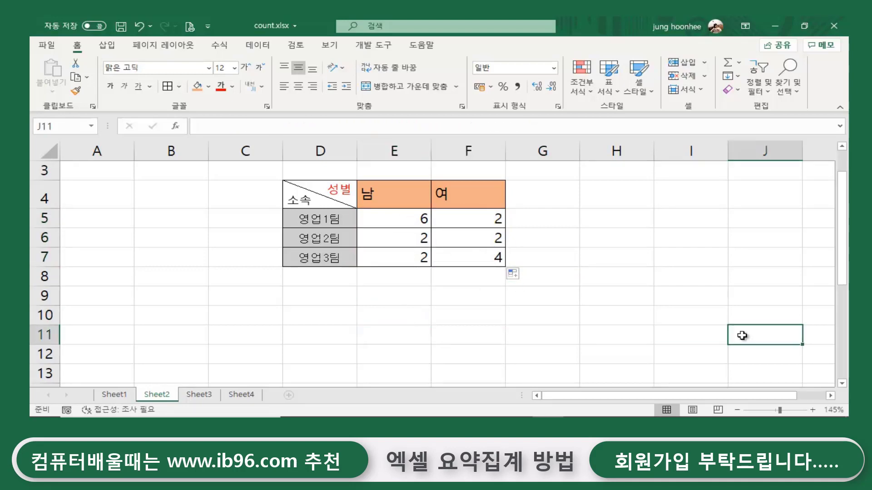
pyautogui.click(411, 331)
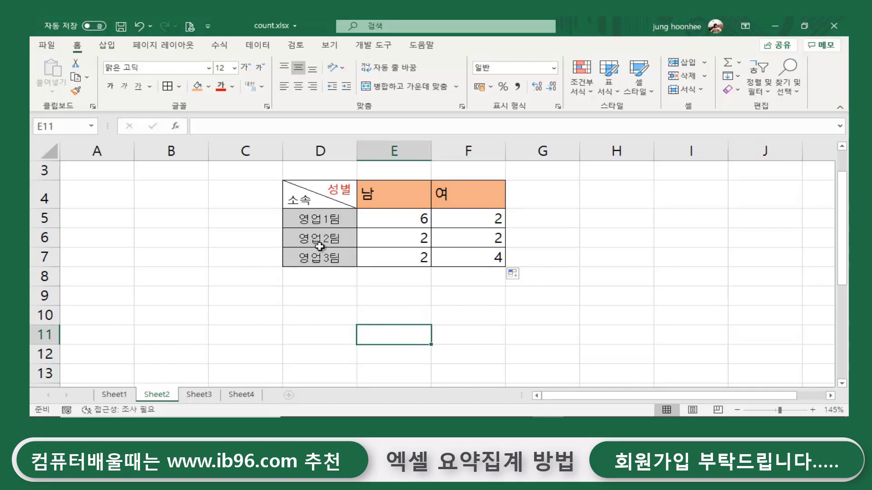
pyautogui.click(491, 313)
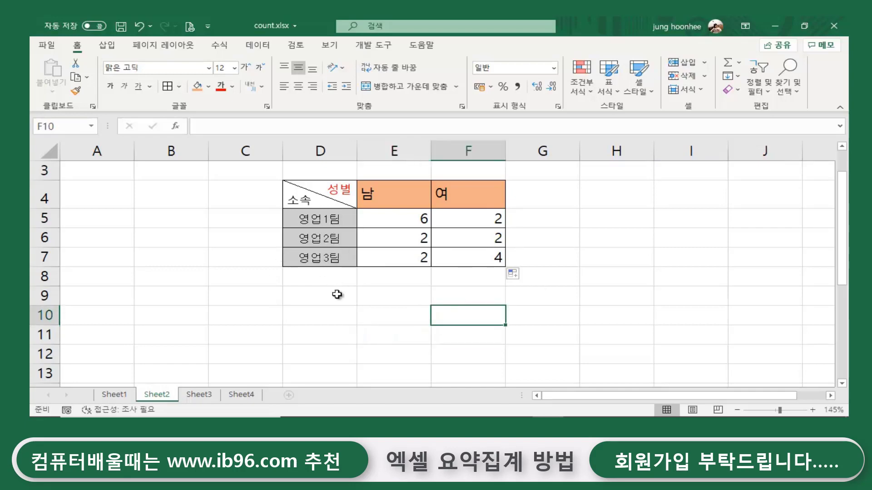
pyautogui.click(329, 315)
pyautogui.click(107, 399)
pyautogui.scroll(2, 277, 276)
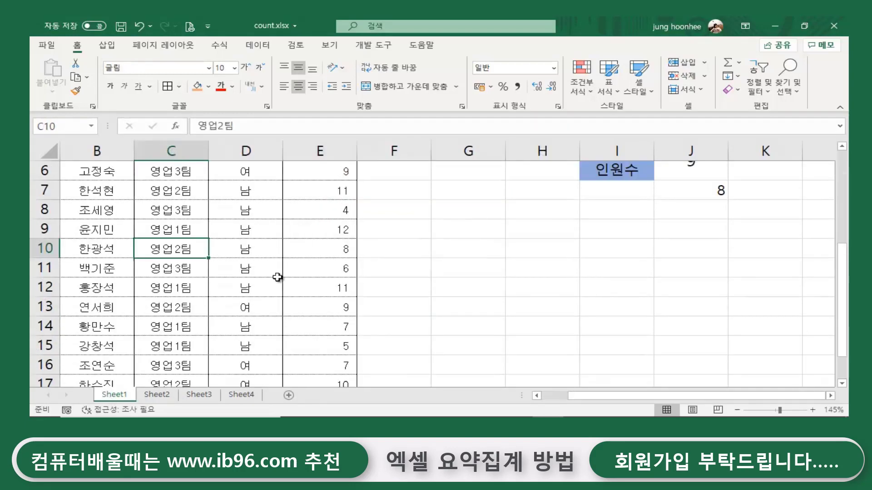
pyautogui.scroll(2, 274, 274)
pyautogui.click(480, 314)
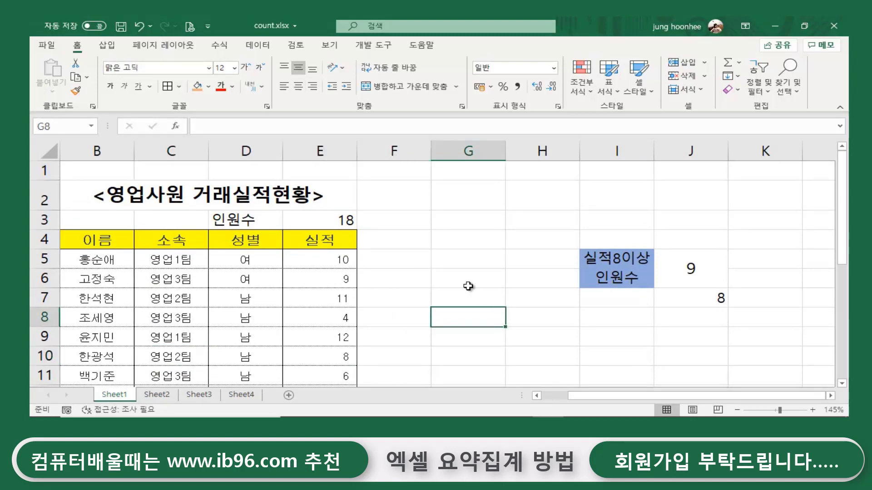
pyautogui.click(459, 301)
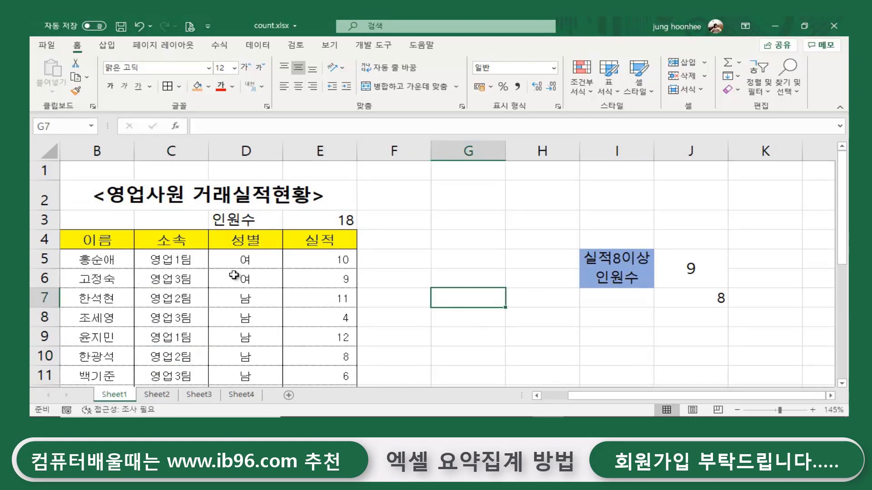
# Back on Sheet2, inspect the count formulas in E5 and F5
pyautogui.click(168, 396)
pyautogui.click(444, 312)
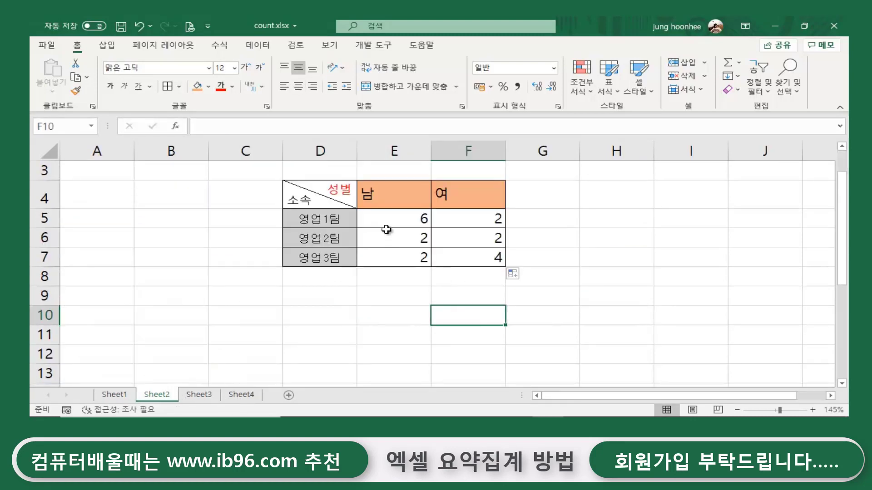
pyautogui.click(371, 323)
pyautogui.click(769, 343)
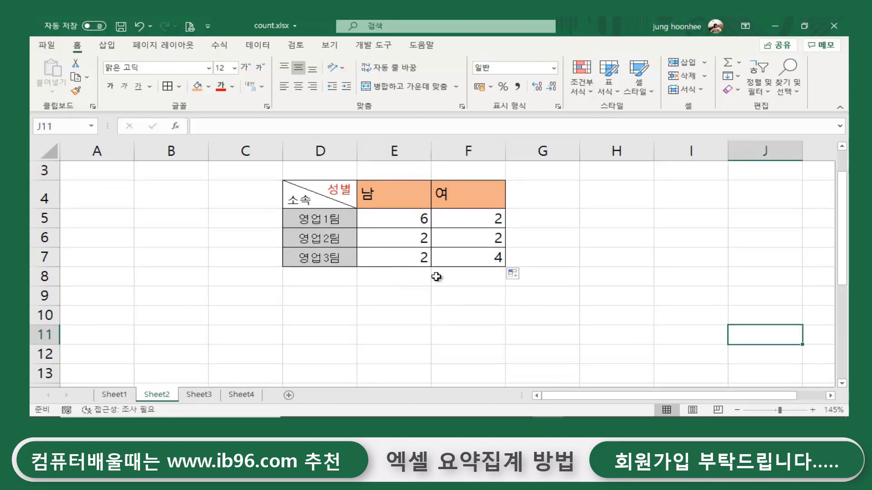
pyautogui.click(393, 222)
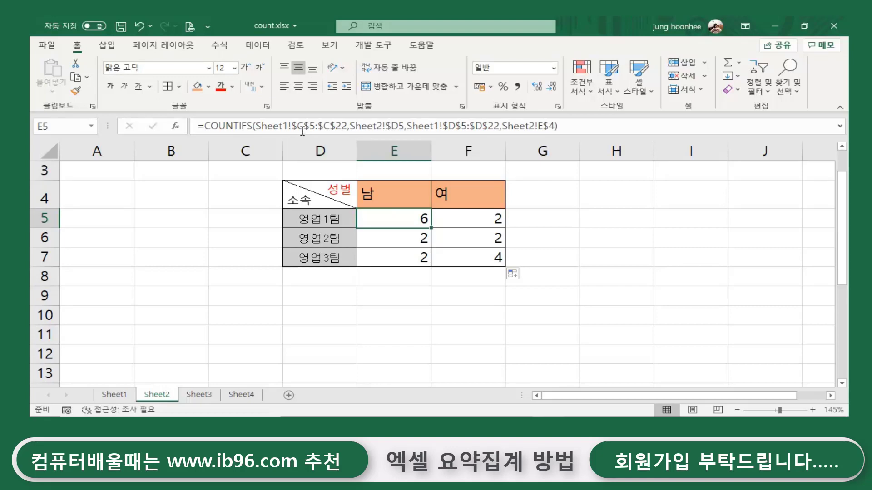
pyautogui.click(604, 240)
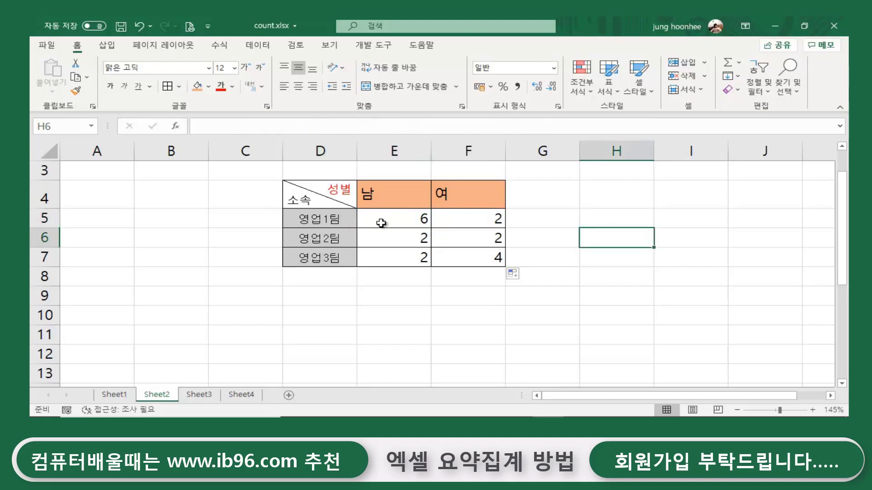
pyautogui.click(463, 221)
# Name Sheet1's team range C5:C22 as 소속 via the Name Box
pyautogui.click(116, 395)
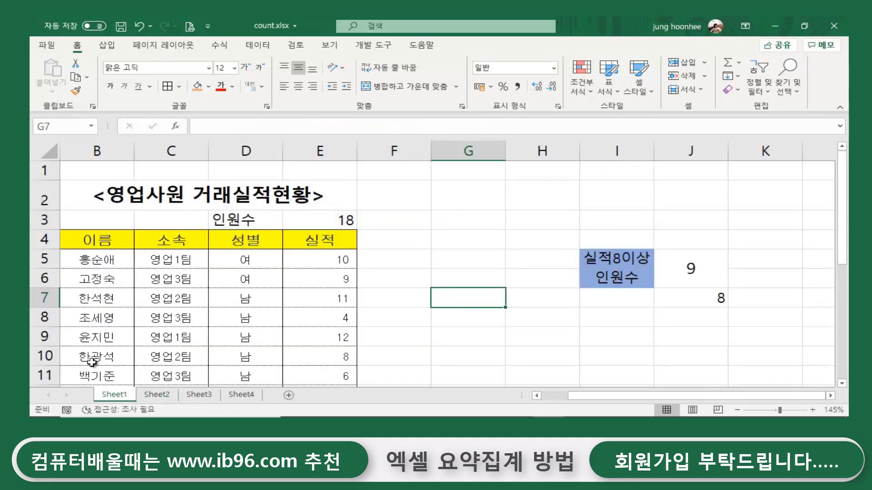
pyautogui.click(169, 259)
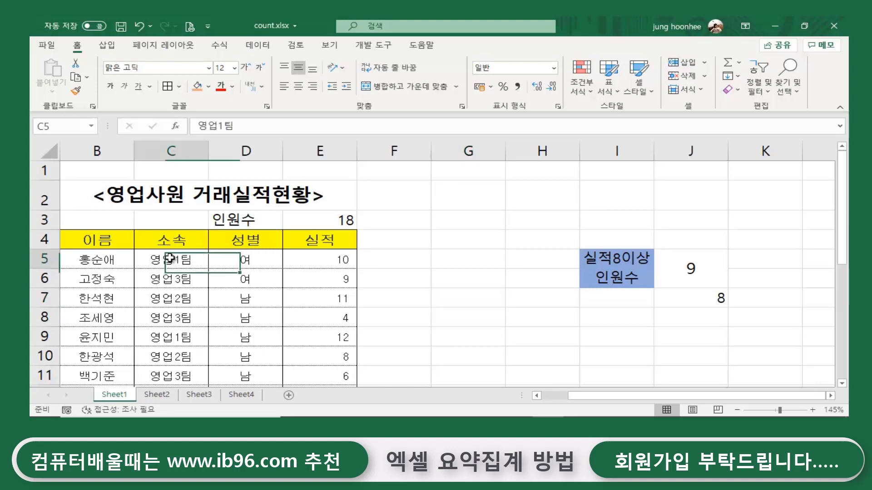
pyautogui.moveTo(171, 258)
pyautogui.mouseDown()
pyautogui.moveTo(168, 413)
pyautogui.moveTo(169, 345)
pyautogui.mouseUp()
pyautogui.scroll(3, 177, 336)
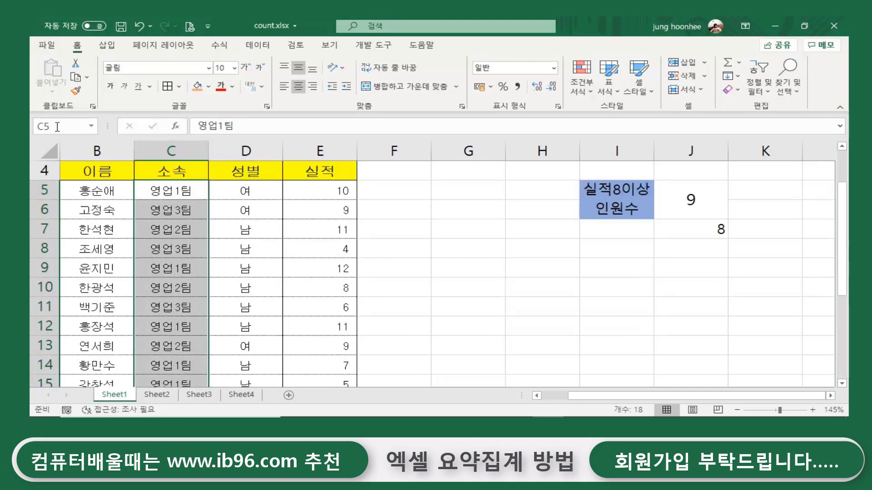
pyautogui.click(95, 125)
pyautogui.write('소소')
pyautogui.press('Return')
# Name the gender range D5:D22 as 성별
pyautogui.moveTo(268, 191); pyautogui.dragTo(263, 352)
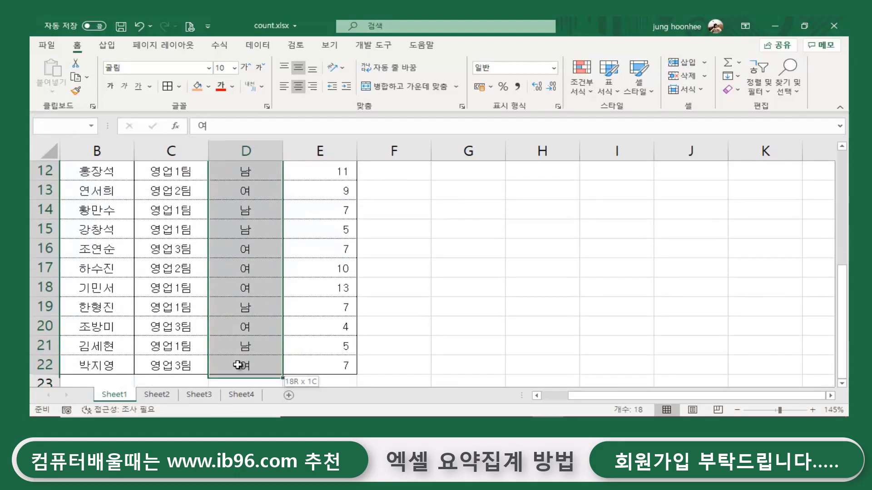
pyautogui.moveTo(263, 352); pyautogui.dragTo(225, 346)
pyautogui.click(72, 128)
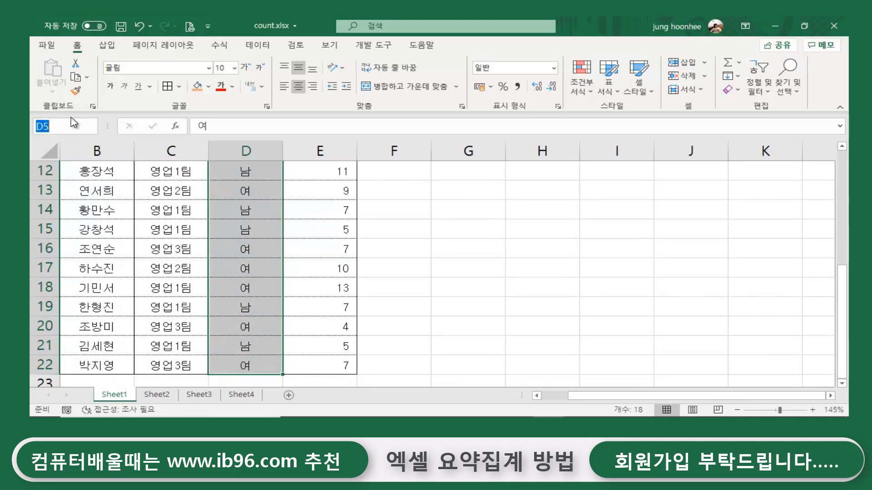
pyautogui.write('별')
pyautogui.press('Return')
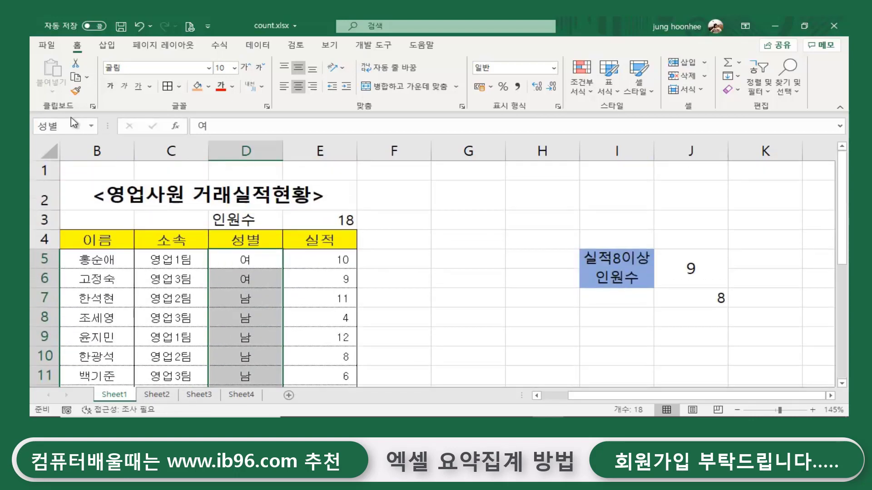
pyautogui.click(157, 395)
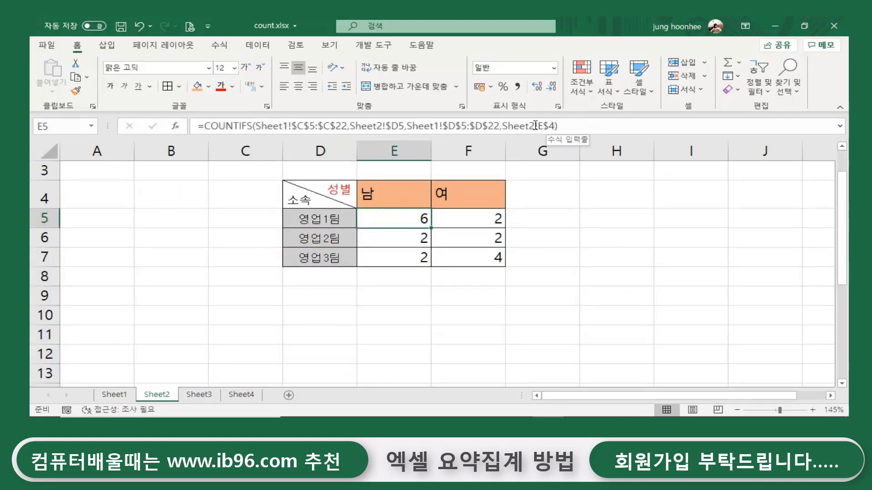
# Delete E5's old COUNTIFS arguments and replace the first range with the named range 소속
pyautogui.click(559, 126)
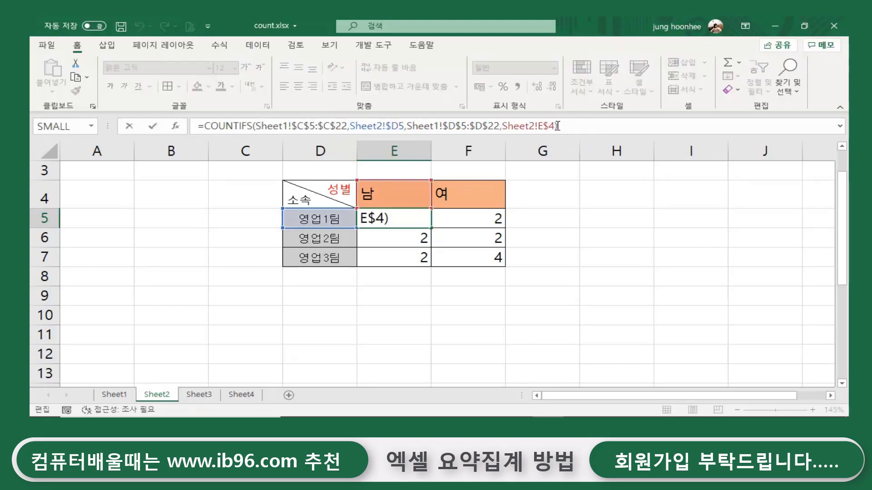
pyautogui.moveTo(554, 127); pyautogui.dragTo(253, 127)
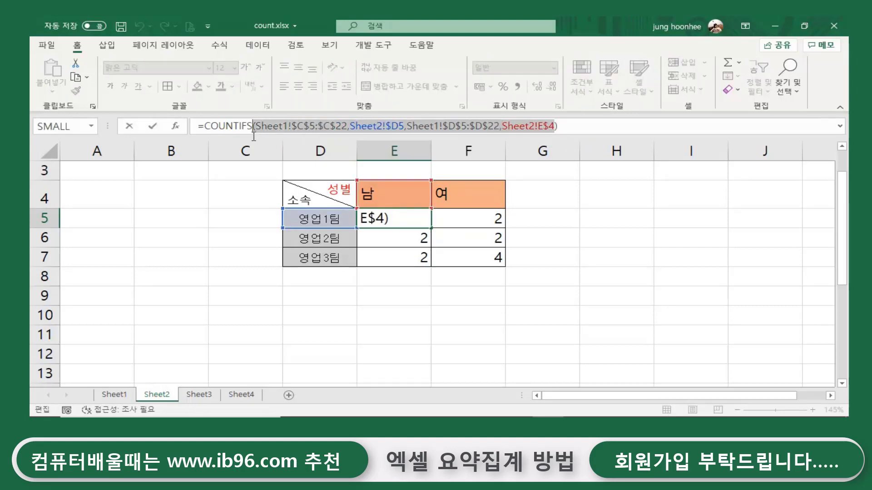
pyautogui.press('Delete')
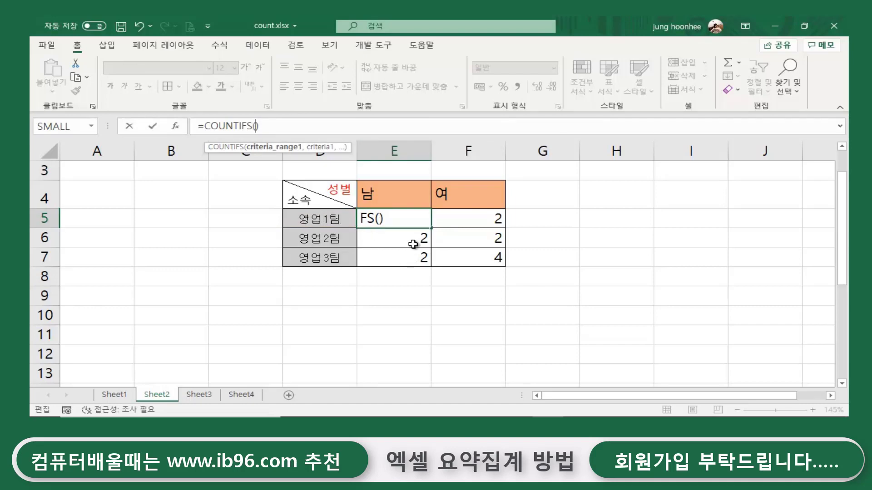
pyautogui.write('소속')
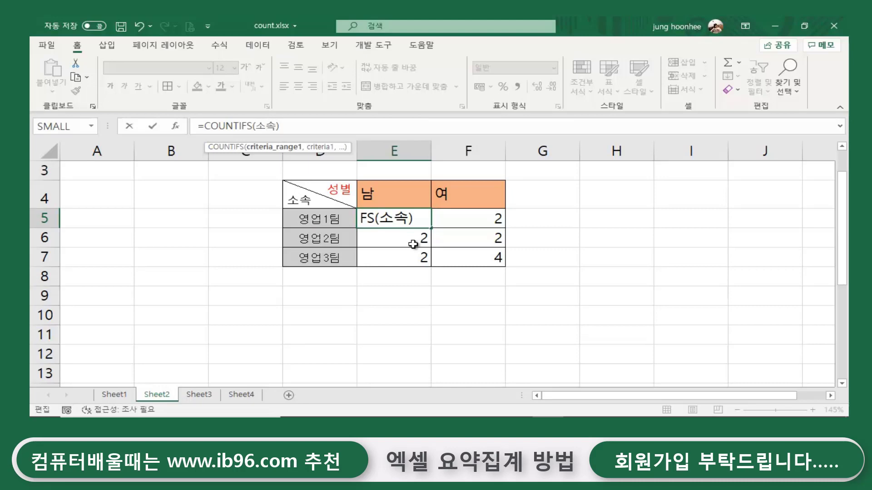
pyautogui.write(',')
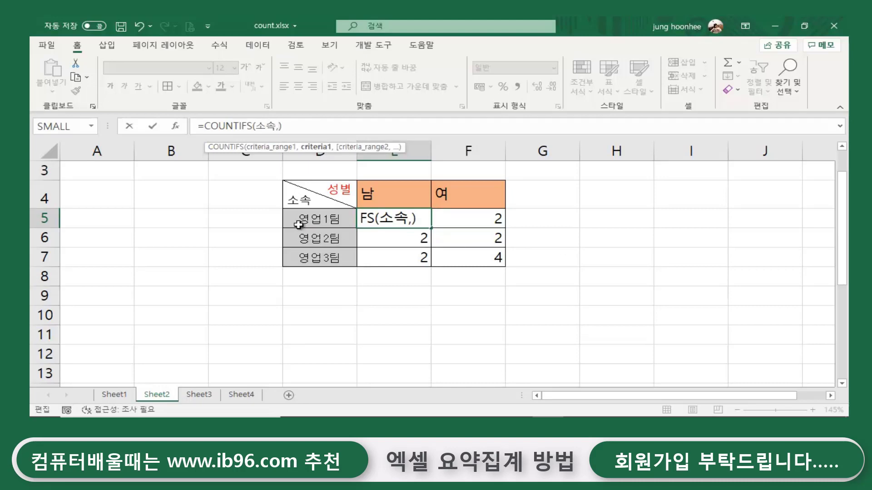
pyautogui.click(299, 200)
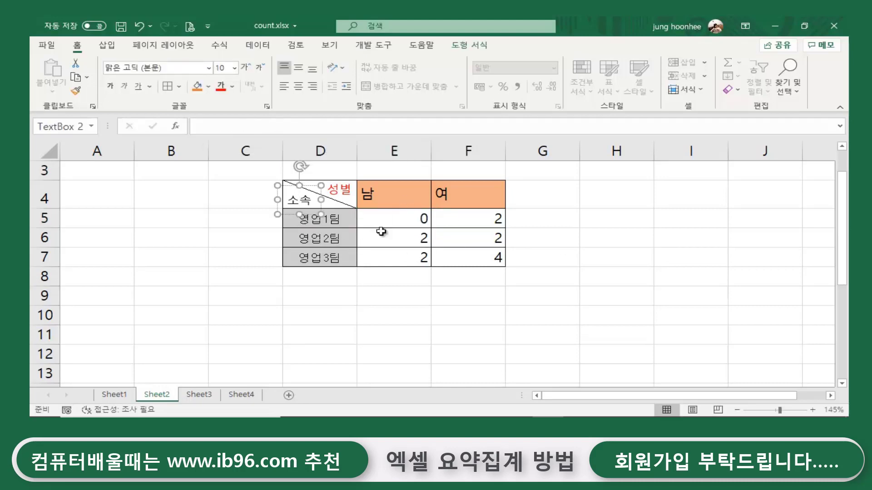
pyautogui.click(363, 276)
pyautogui.click(409, 219)
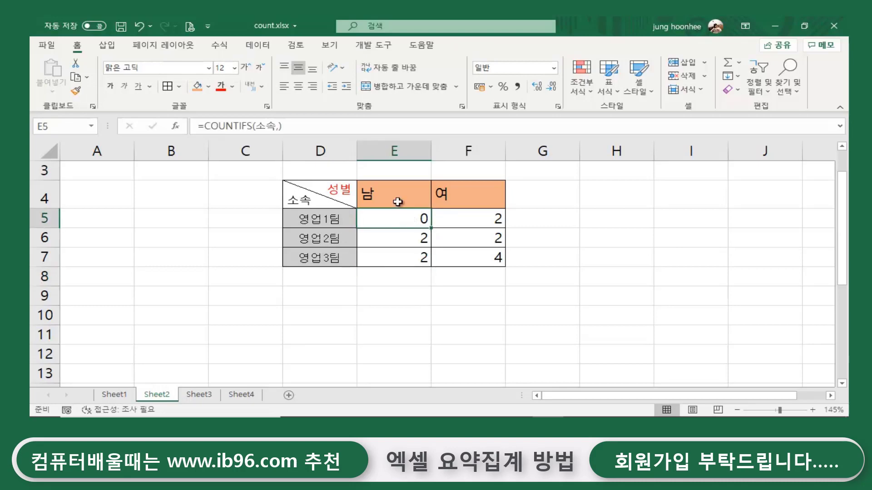
pyautogui.click(282, 126)
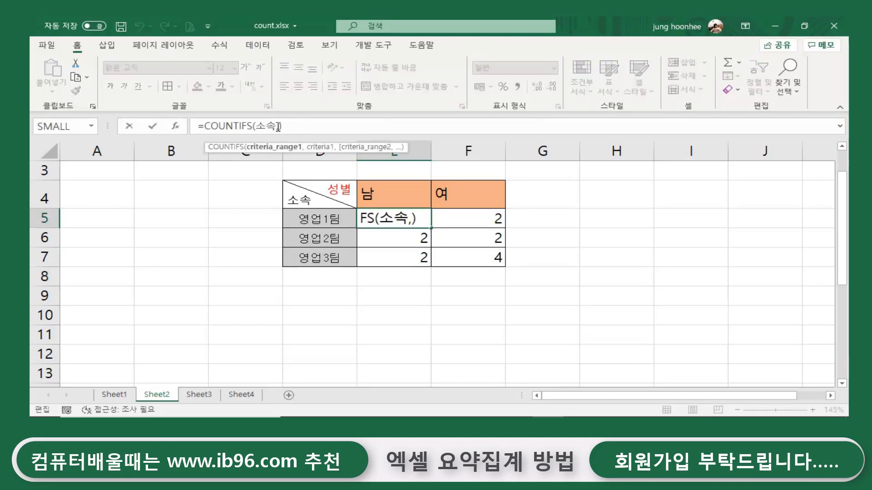
pyautogui.click(279, 127)
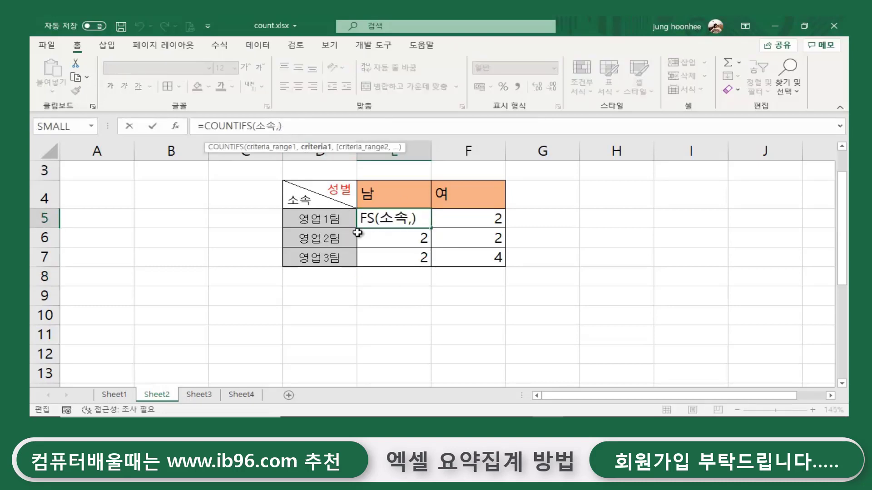
# Complete the formula as =COUNTIFS(소속,$D5,성별,E$4) and enter it, still returning 6
pyautogui.click(326, 219)
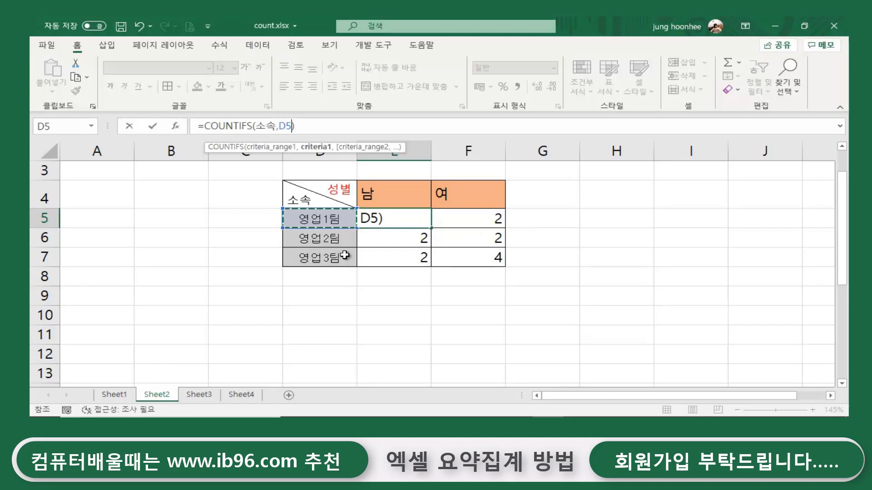
pyautogui.press('F4')
pyautogui.press('F4')
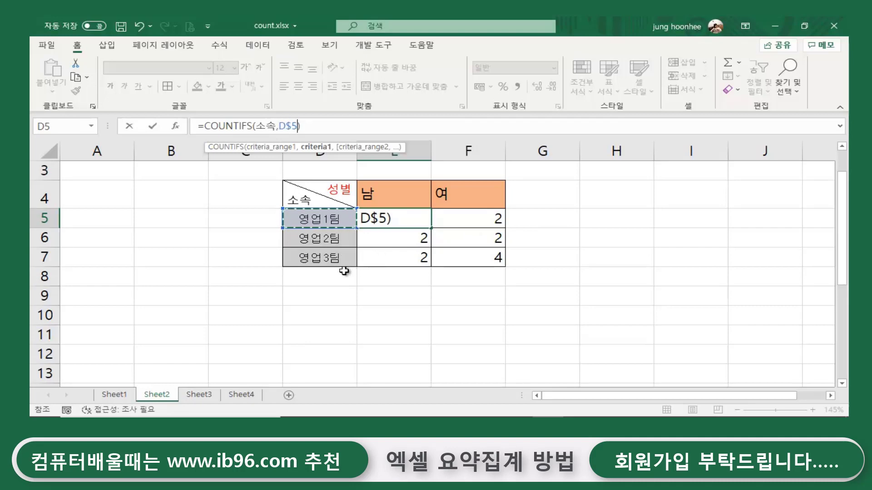
pyautogui.press('F4')
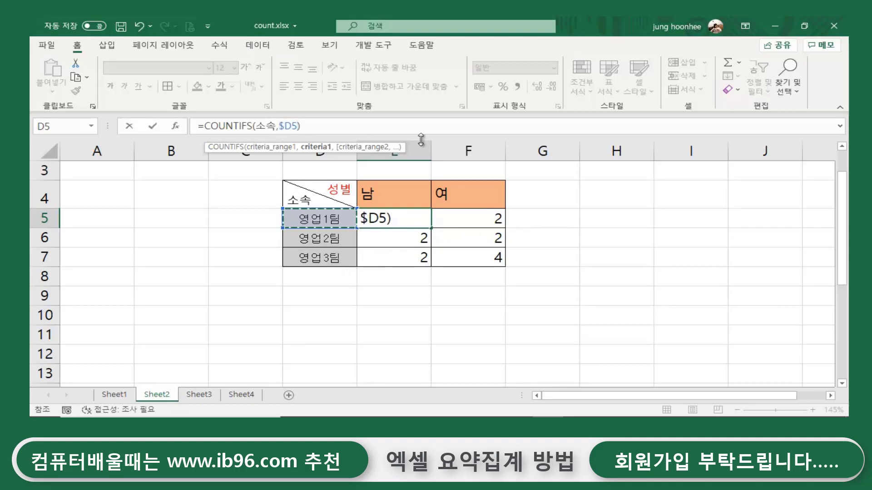
pyautogui.write(',')
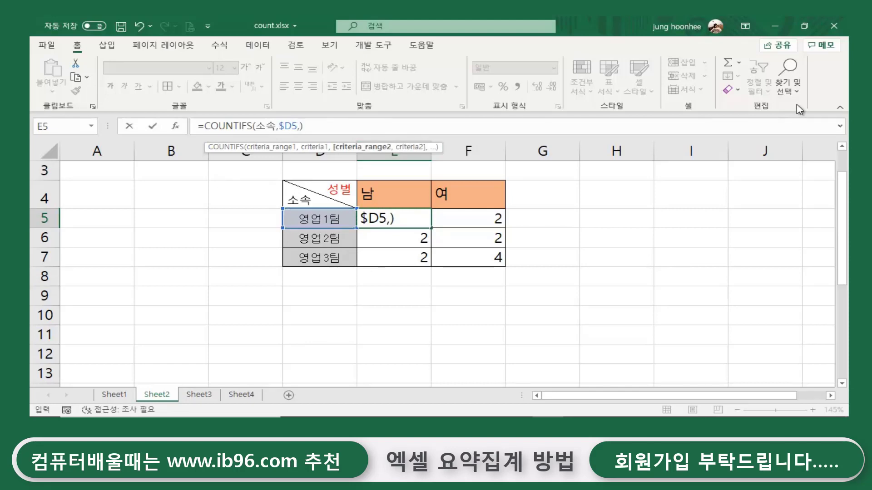
pyautogui.write('성별')
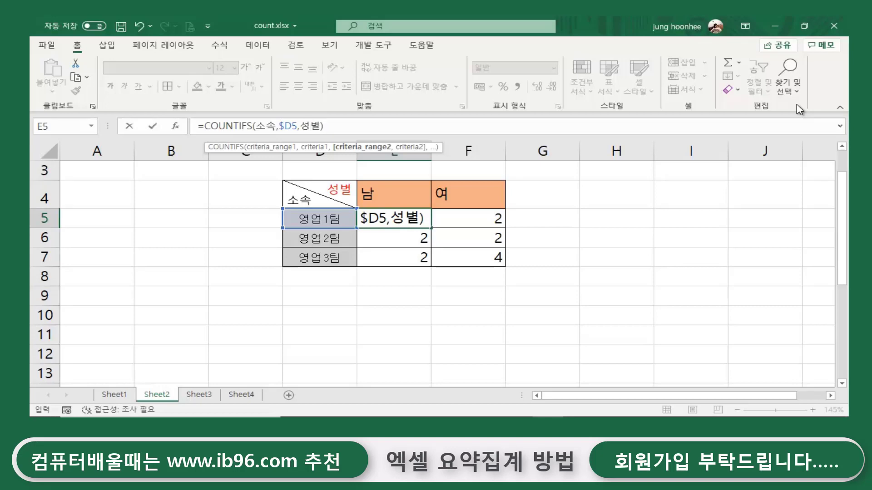
pyautogui.write(',')
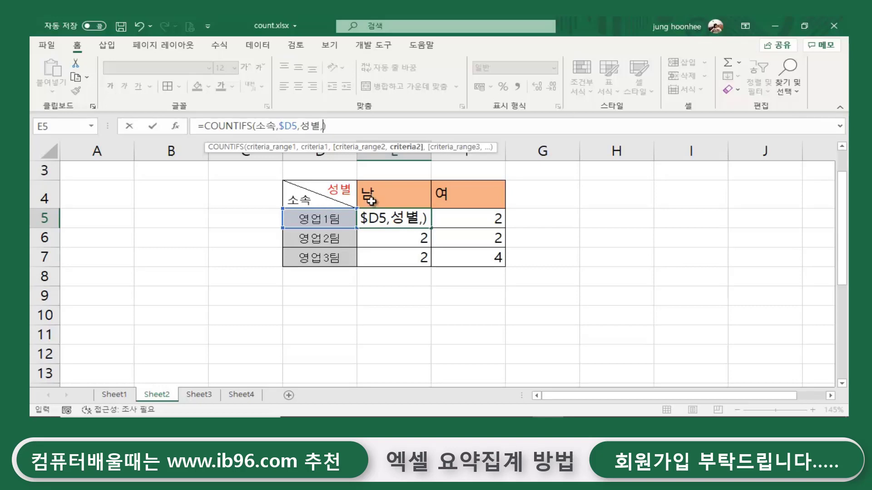
pyautogui.click(370, 200)
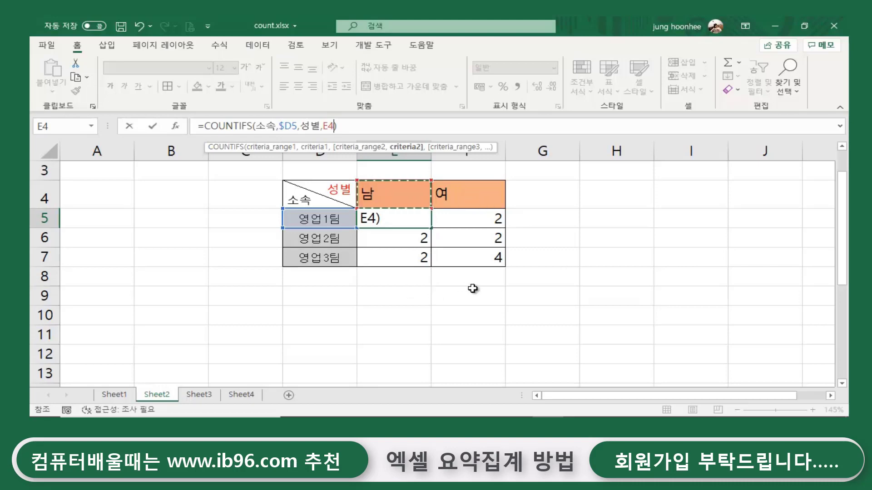
pyautogui.press('F4')
pyautogui.press('F4')
pyautogui.press('Return')
pyautogui.click(399, 214)
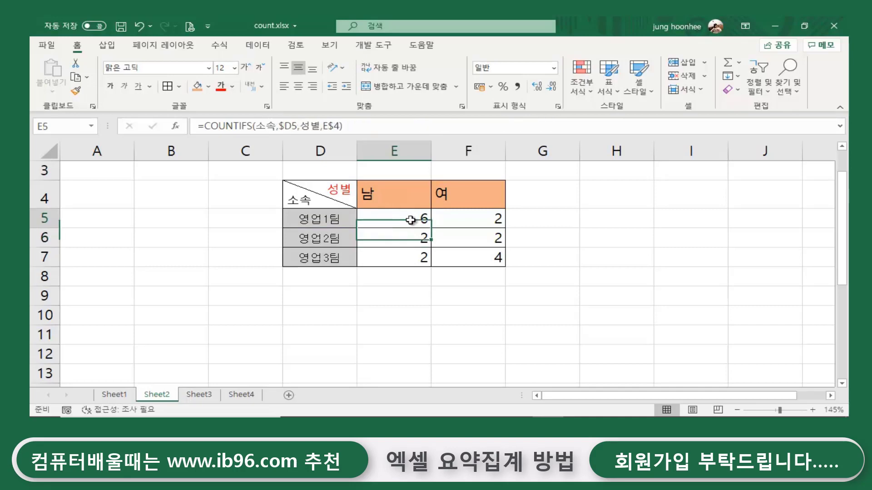
# Copy E5's COUNTIFS formula right into F5, then down through row 7 to fill E5:F7
pyautogui.click(470, 218)
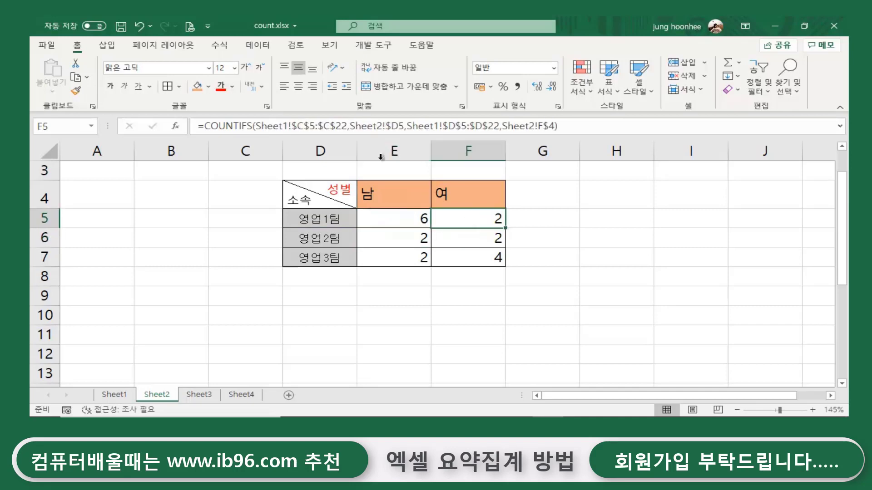
pyautogui.click(390, 218)
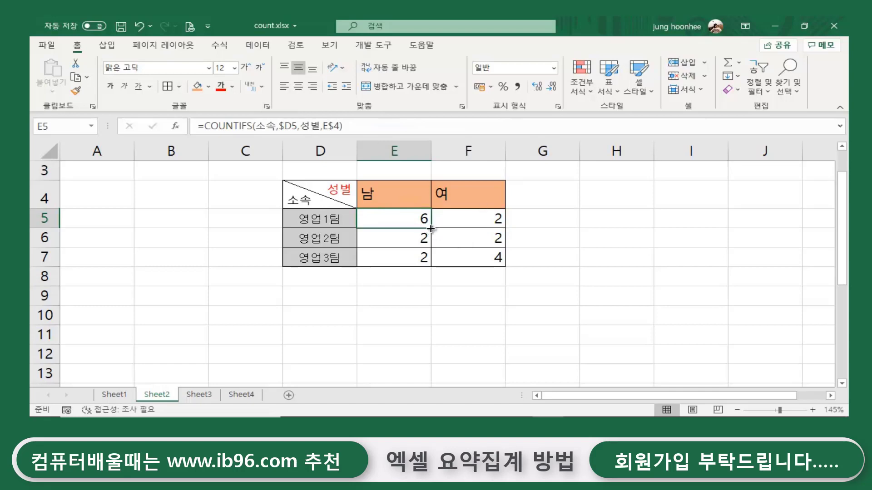
pyautogui.moveTo(433, 228); pyautogui.dragTo(434, 228)
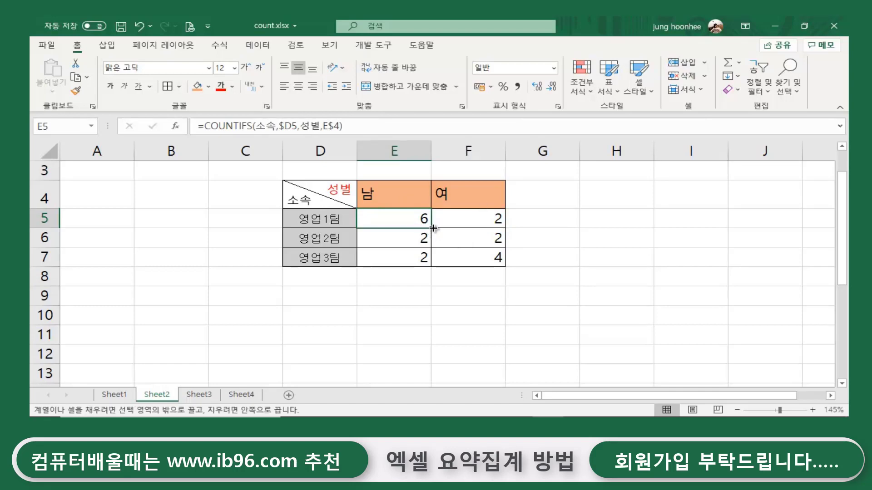
pyautogui.moveTo(434, 228); pyautogui.dragTo(504, 222)
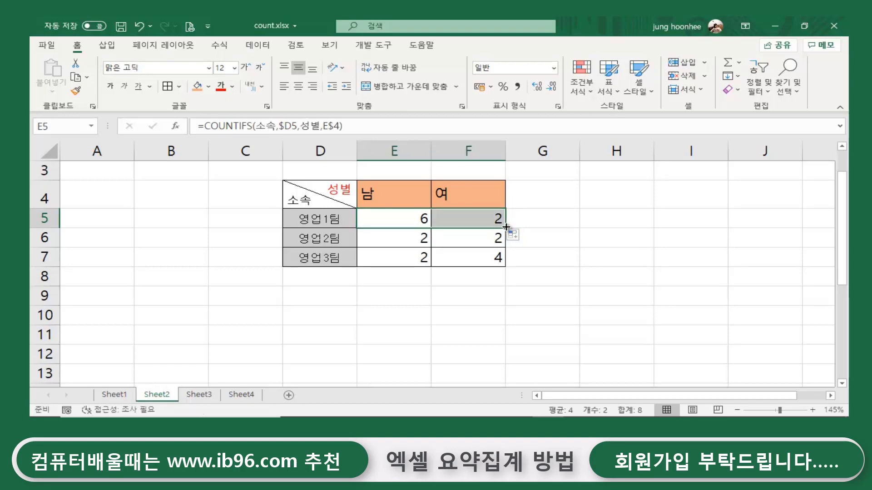
pyautogui.moveTo(506, 227); pyautogui.dragTo(505, 257)
pyautogui.click(560, 248)
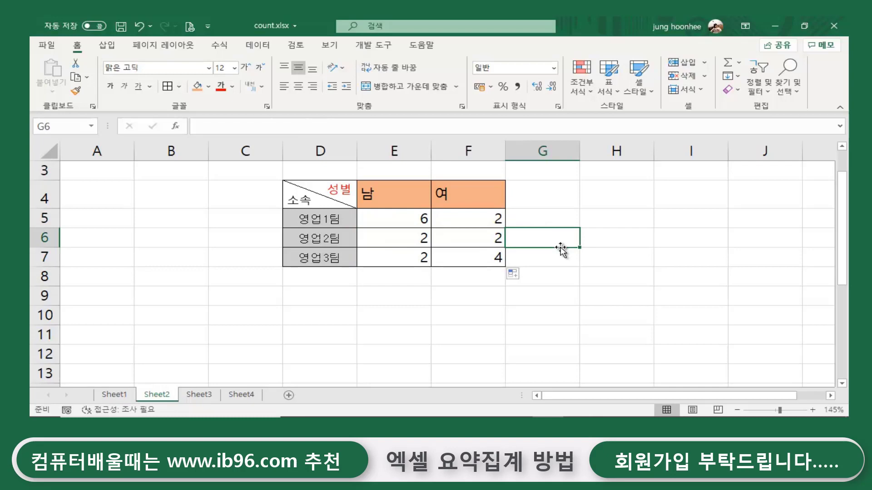
# Check the copied formulas in E5:F7, with F5 reading =COUNTIFS(소속,$D5,성별,F$4)
pyautogui.click(448, 257)
pyautogui.click(398, 257)
pyautogui.click(392, 236)
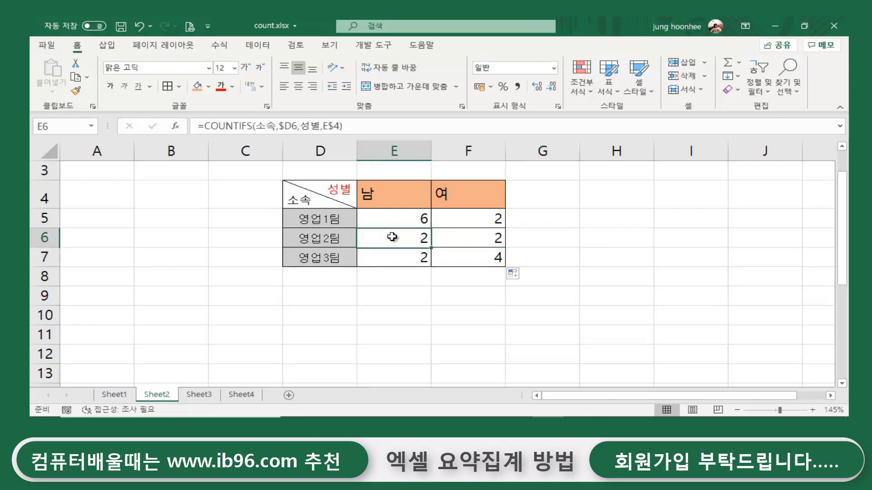
pyautogui.press('Right')
pyautogui.click(396, 232)
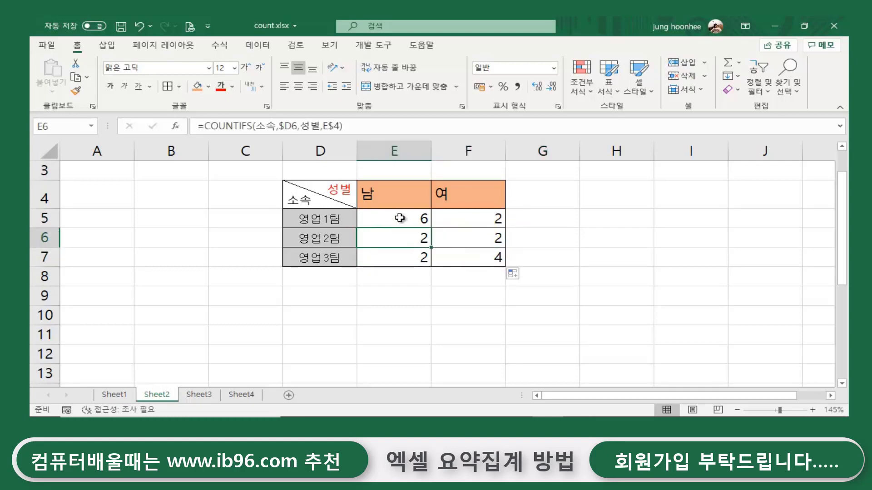
pyautogui.click(399, 218)
pyautogui.click(468, 218)
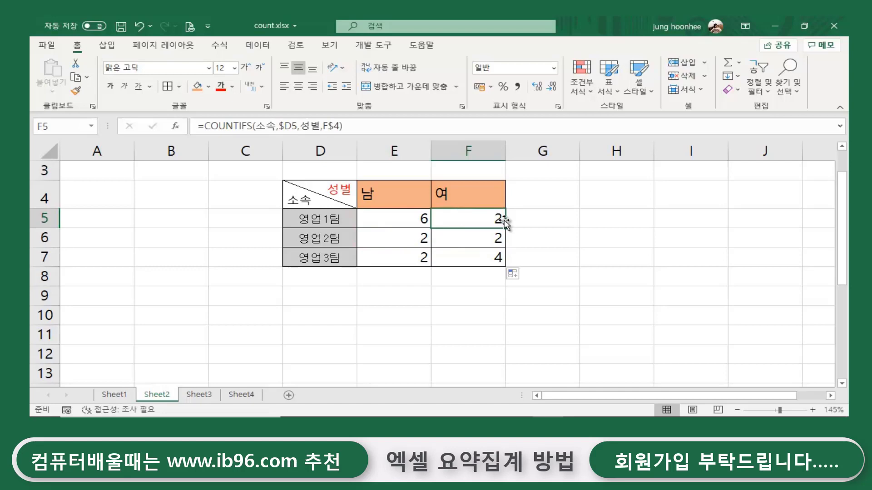